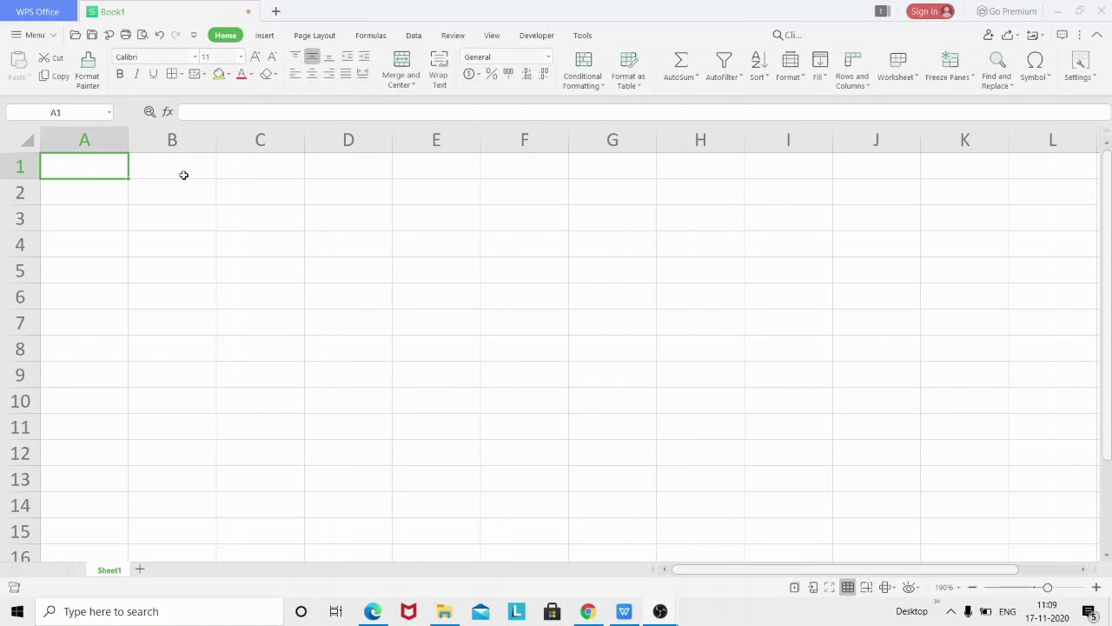
Merge and centre A1:H1 and enter the title 'Index and Match' in it
{"action": "left_click_drag", "start_coordinate": [109, 167], "coordinate": [684, 171]}
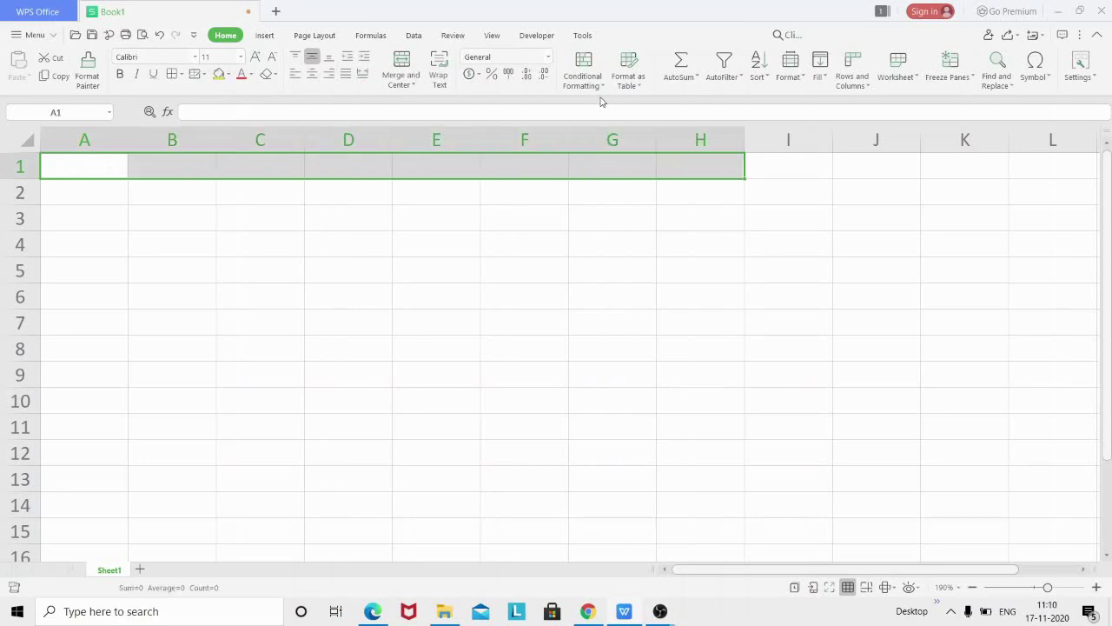
{"action": "left_click", "coordinate": [408, 69]}
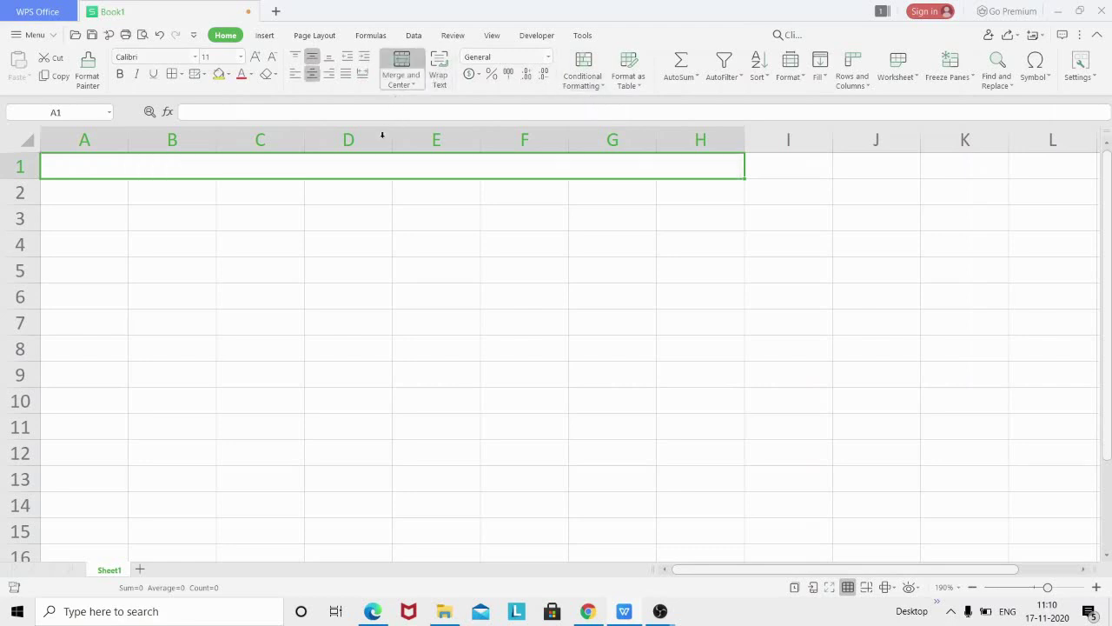
{"action": "double_click", "coordinate": [375, 164]}
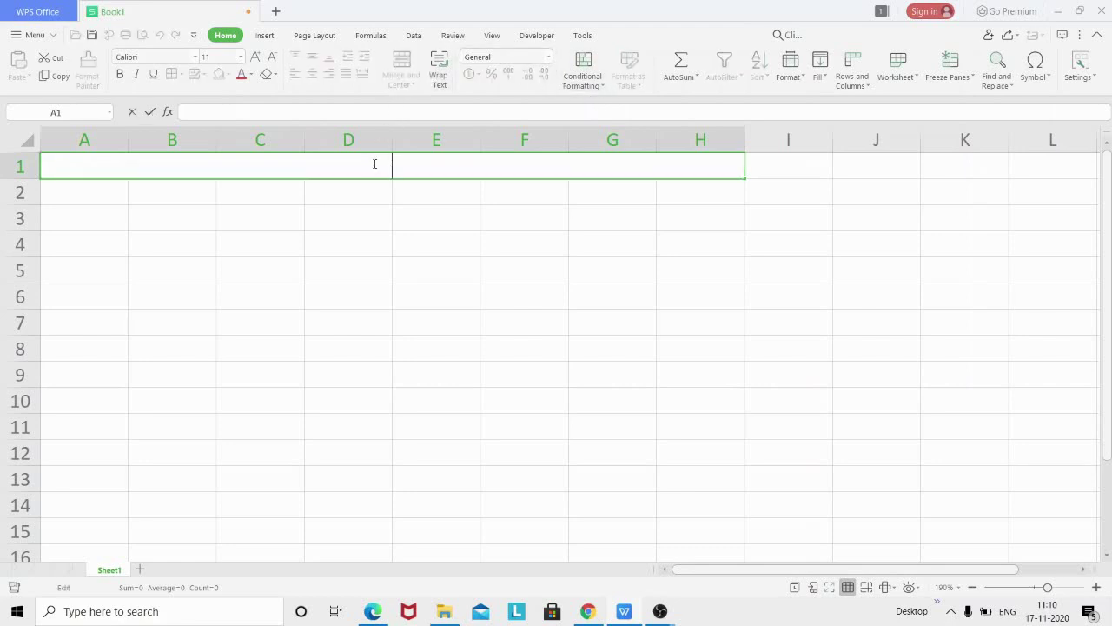
{"action": "type", "text": "Index"}
{"action": "type", "text": " and "}
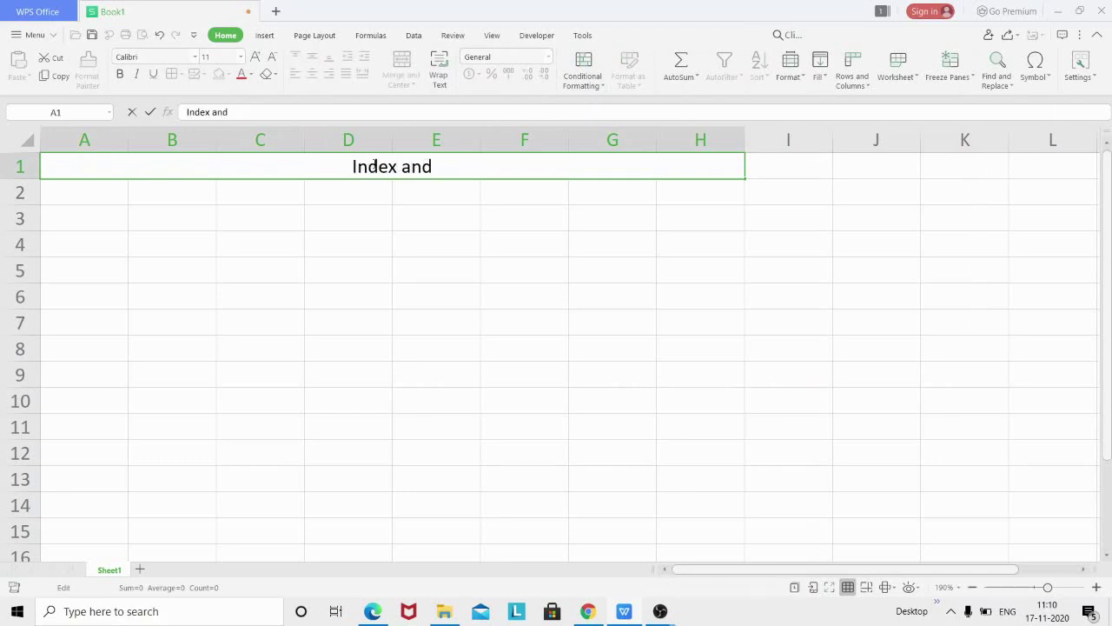
{"action": "type", "text": "Matc"}
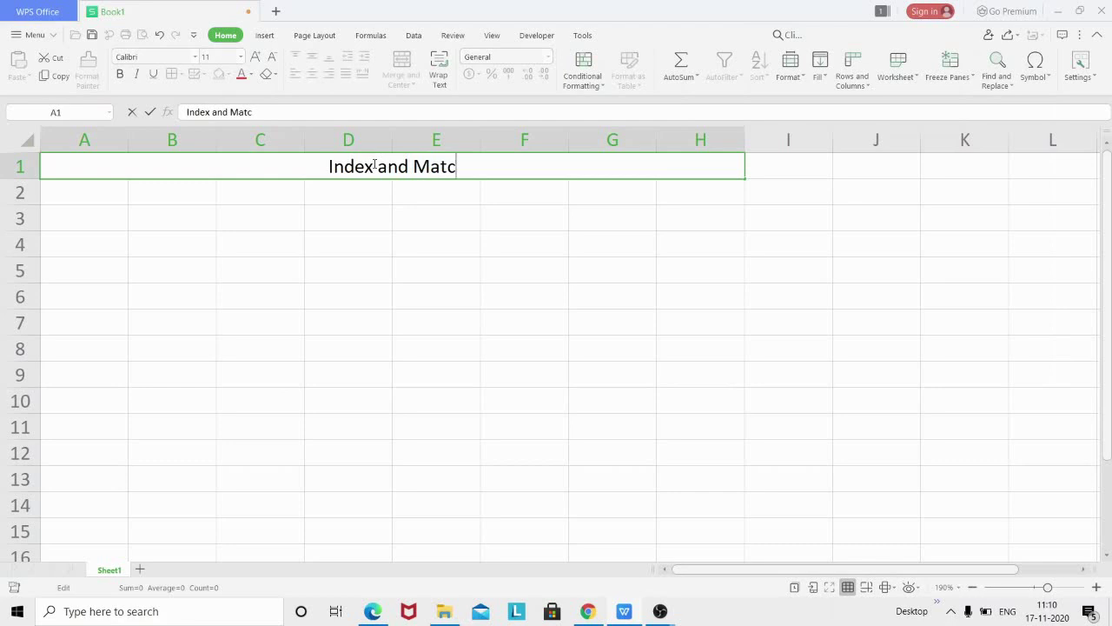
{"action": "type", "text": "h"}
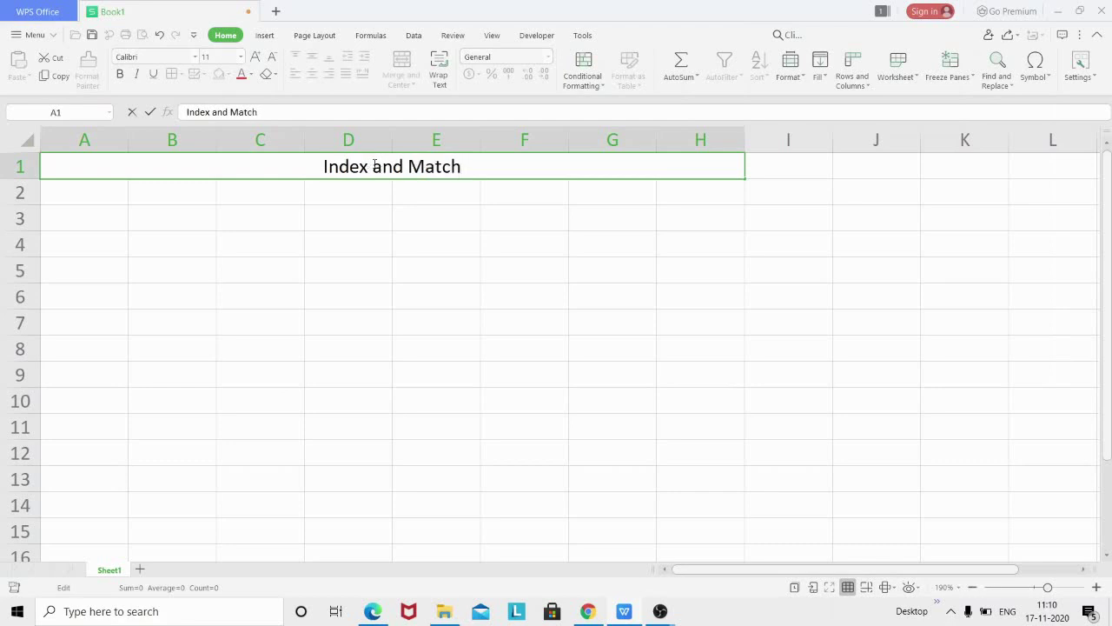
{"action": "left_click", "coordinate": [274, 281]}
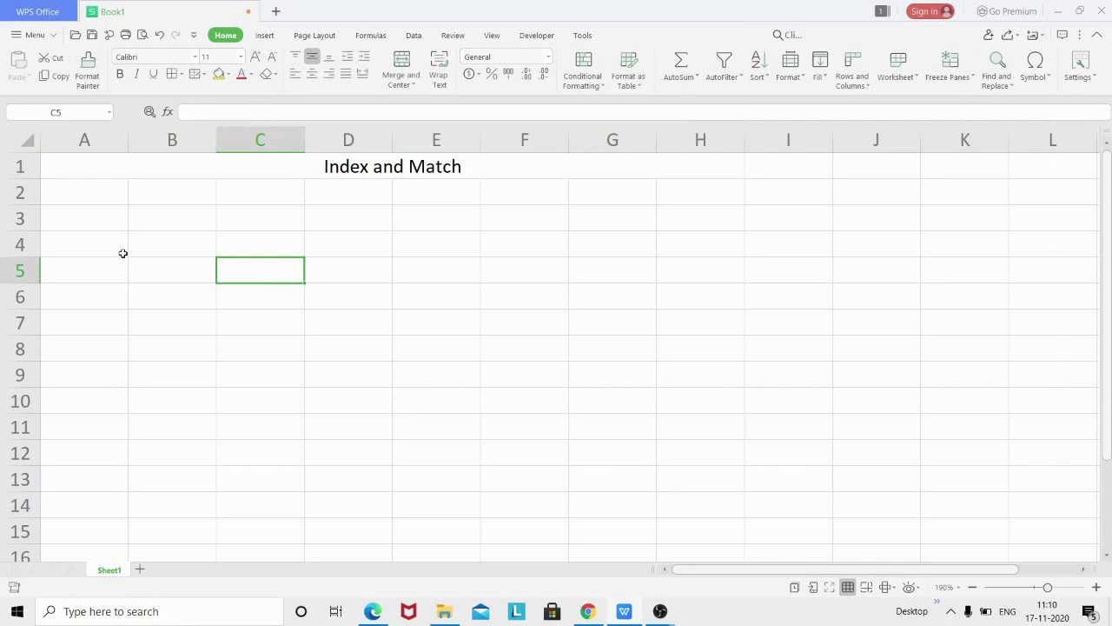
Enter the brand names Lux, Dove and Nirma in B4:B6
{"action": "left_click", "coordinate": [165, 249]}
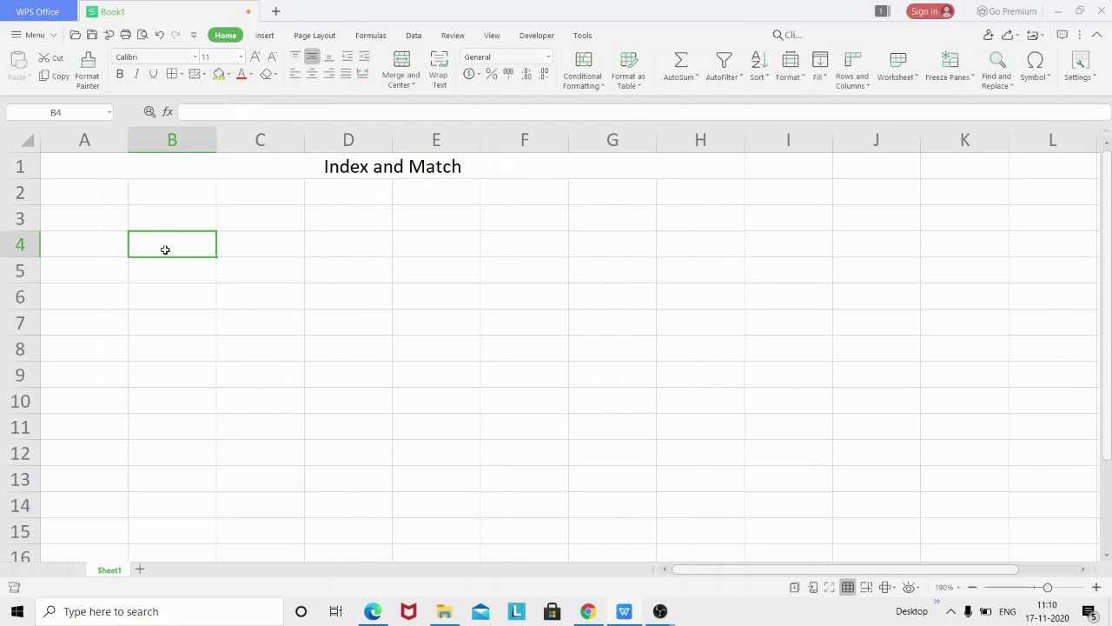
{"action": "type", "text": "Lux"}
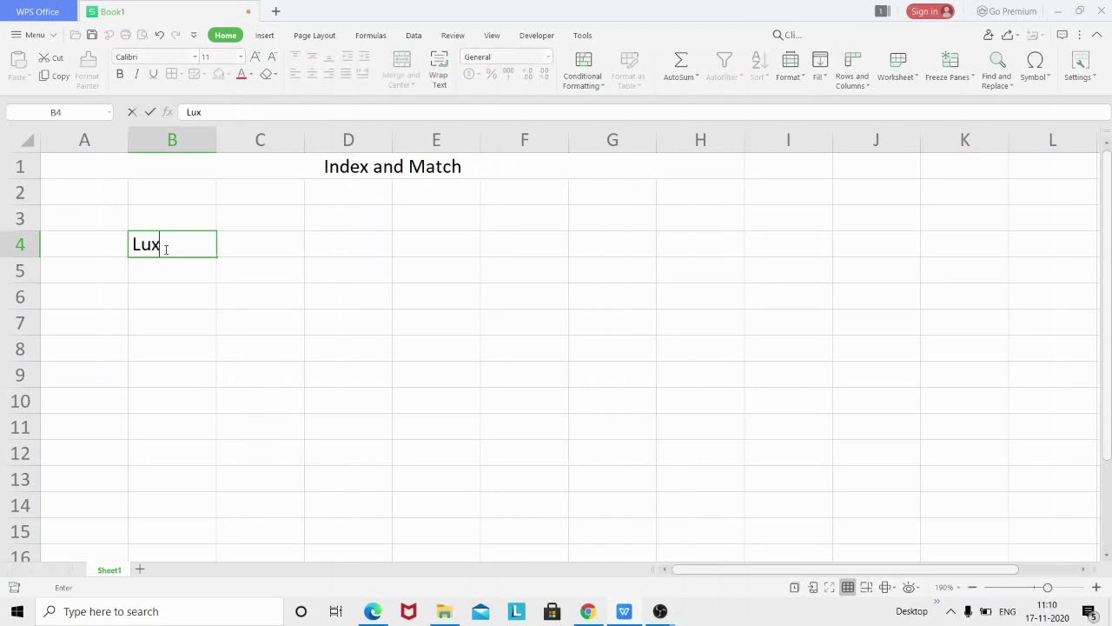
{"action": "left_click", "coordinate": [164, 271]}
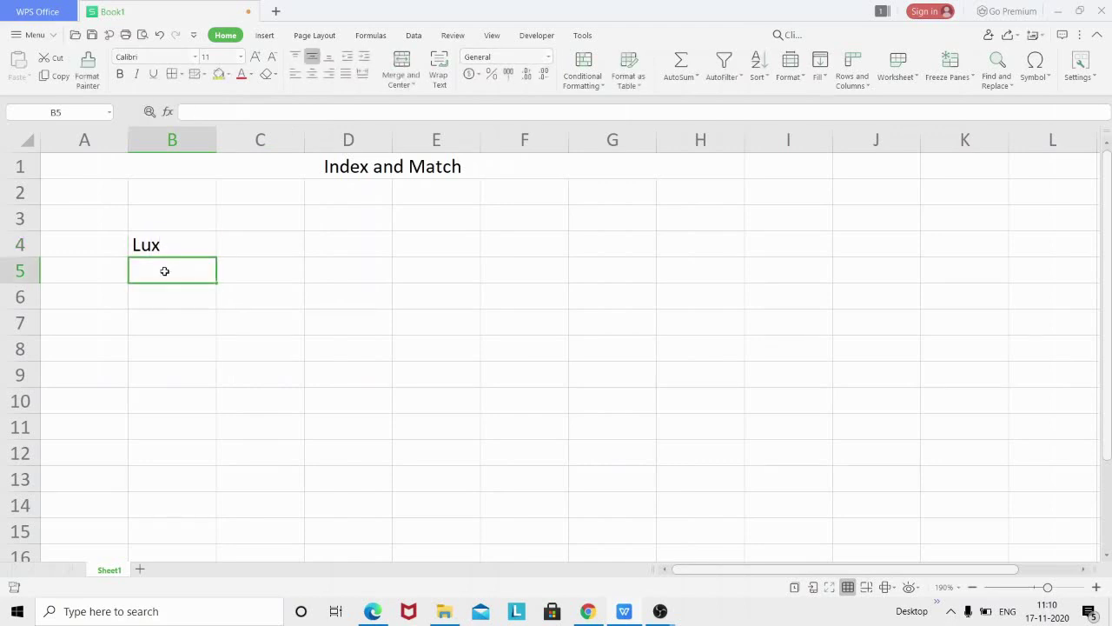
{"action": "type", "text": "Dove"}
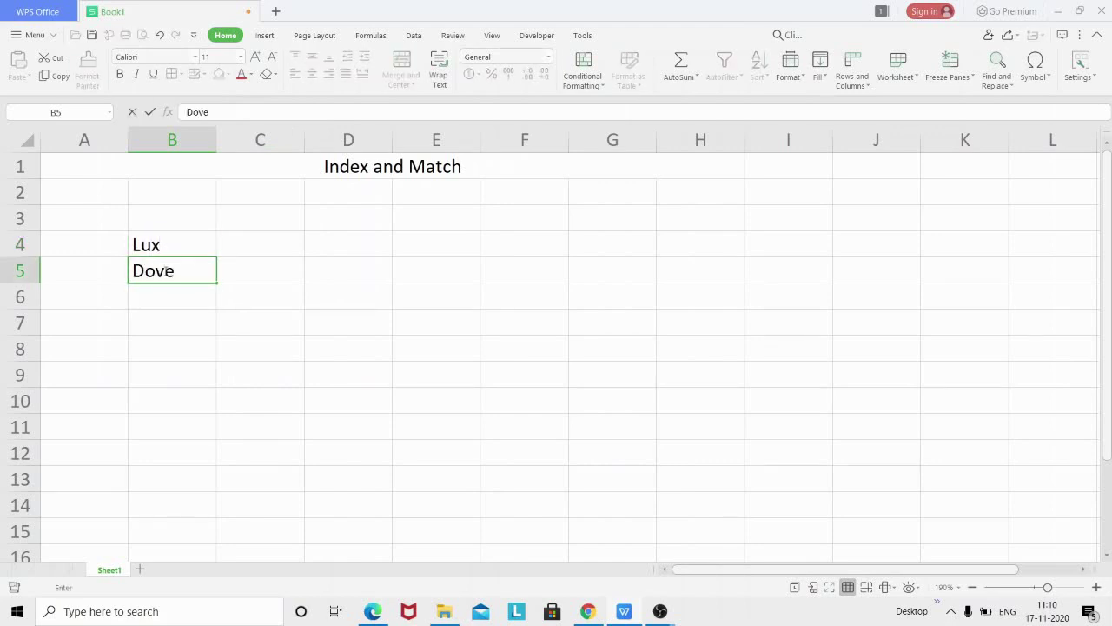
{"action": "left_click", "coordinate": [168, 303]}
{"action": "type", "text": "N"}
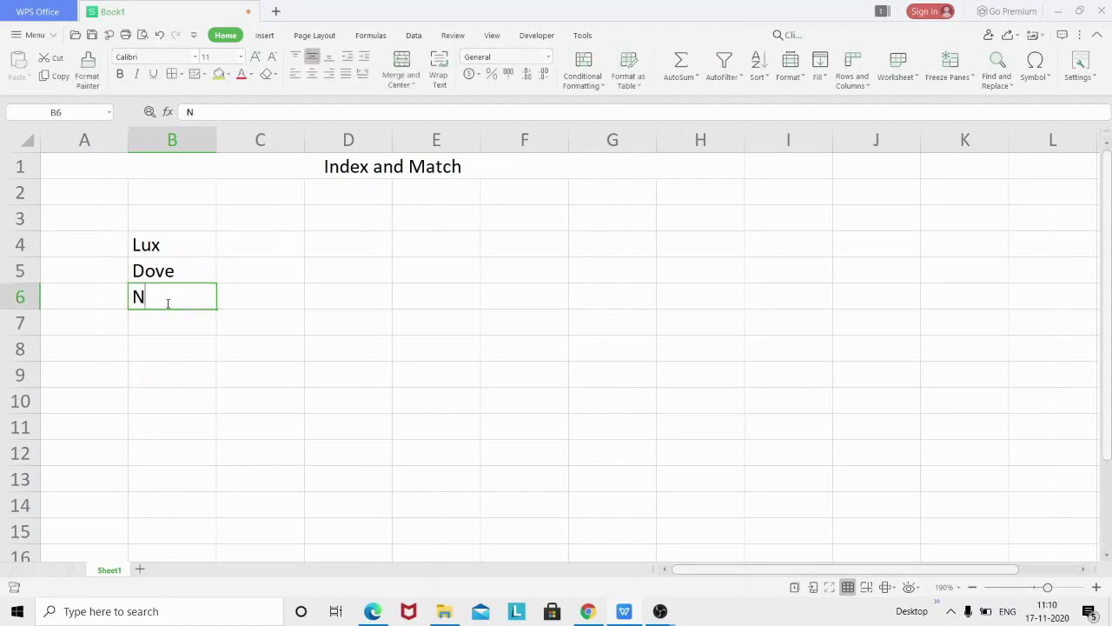
{"action": "type", "text": "irm"}
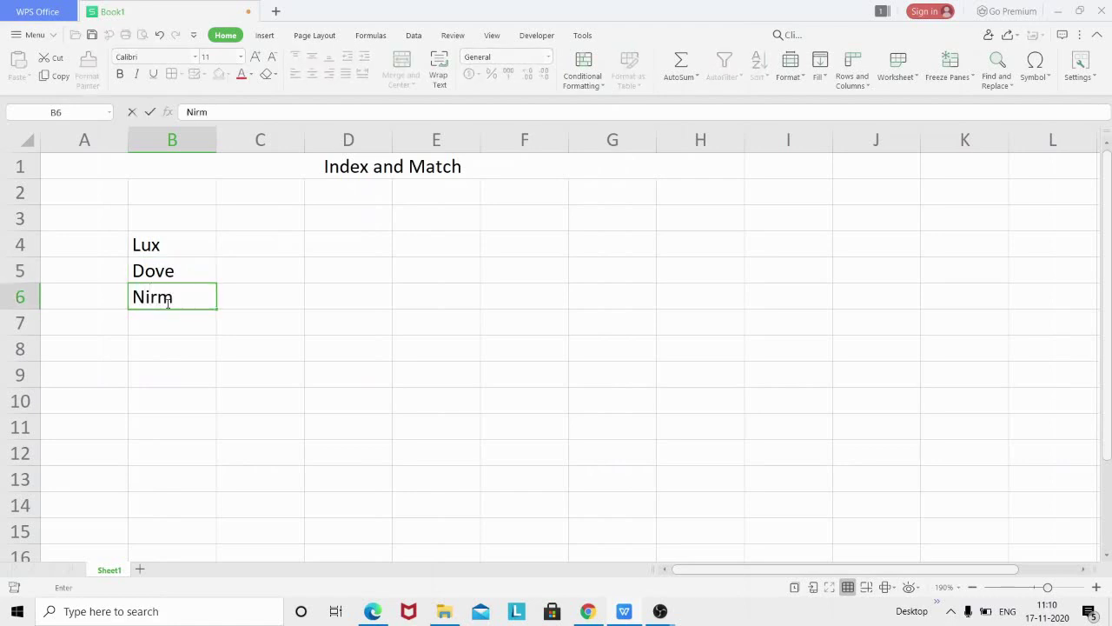
{"action": "type", "text": "a"}
Enter the month headings Jan, Feb and March in C3:E3
{"action": "left_click", "coordinate": [261, 217]}
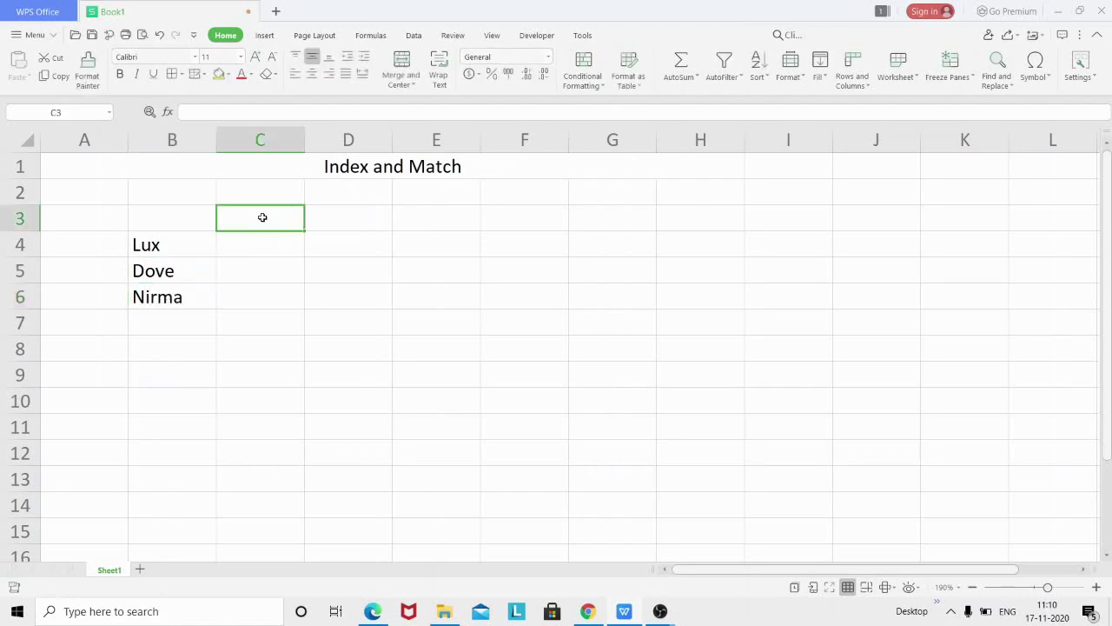
{"action": "type", "text": "Jan"}
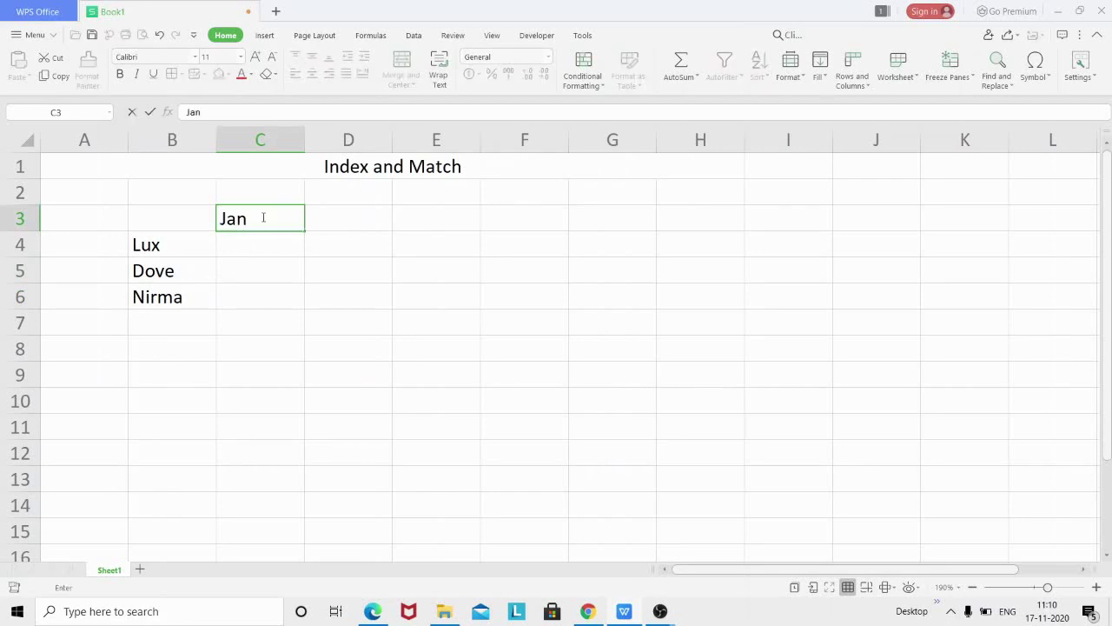
{"action": "left_click", "coordinate": [331, 213]}
{"action": "type", "text": "Fe"}
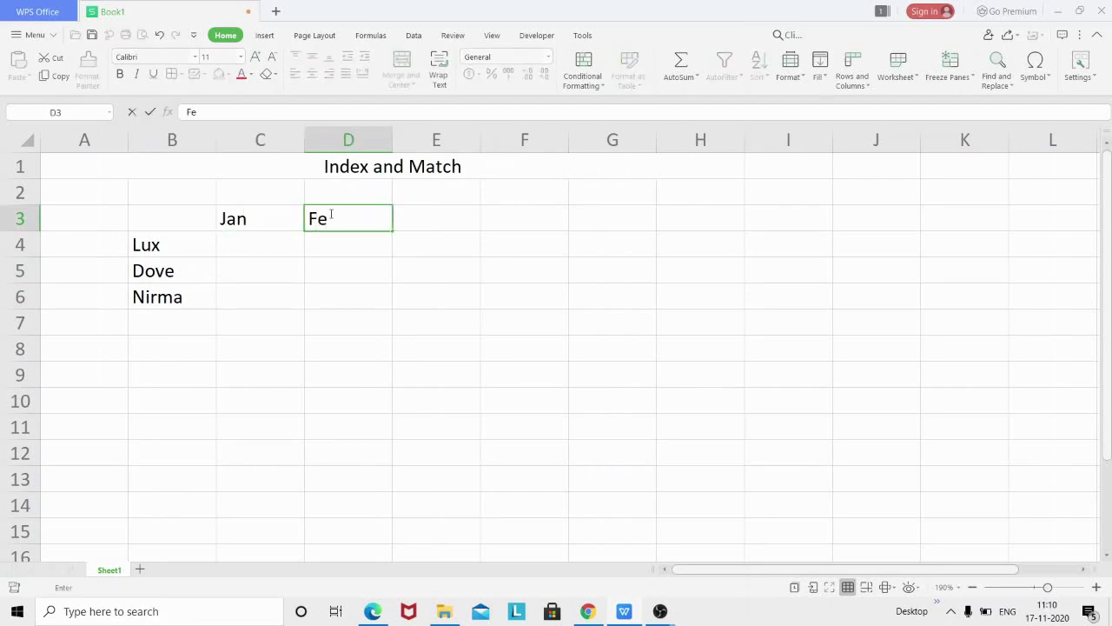
{"action": "type", "text": "b"}
{"action": "left_click", "coordinate": [462, 218]}
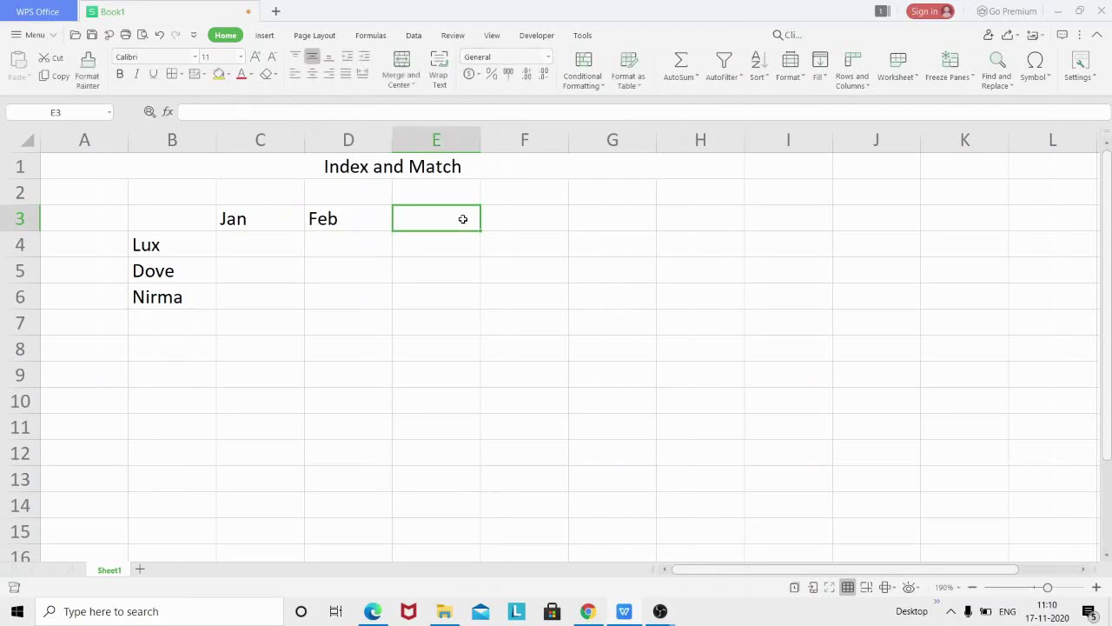
{"action": "type", "text": "March"}
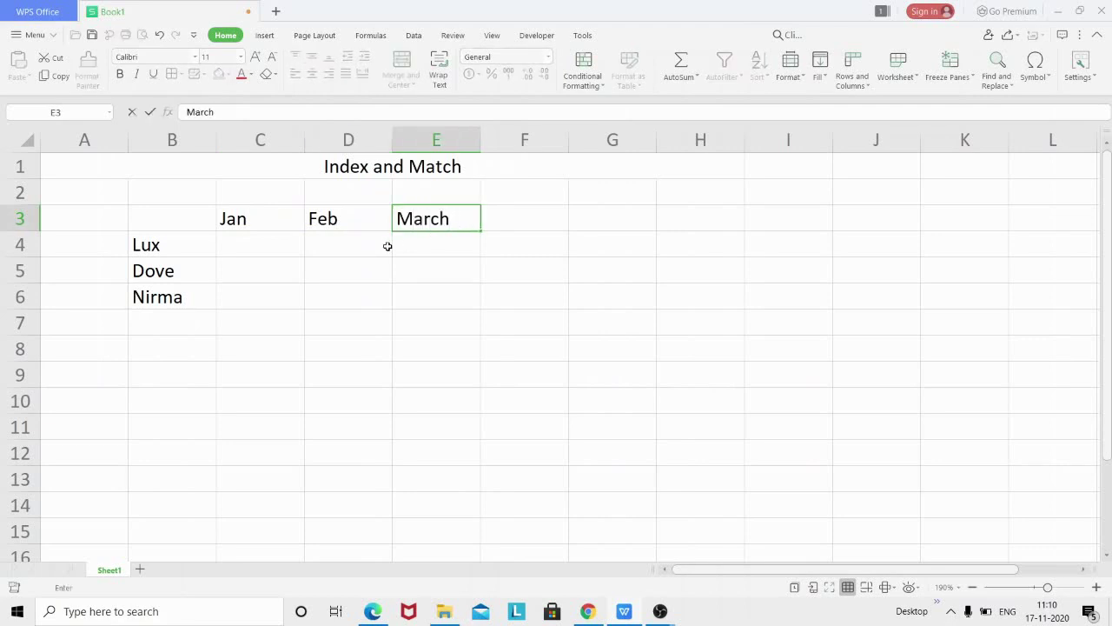
Enter the Jan sales 1000, 2000 and 4000 in C4:C6
{"action": "left_click", "coordinate": [273, 242]}
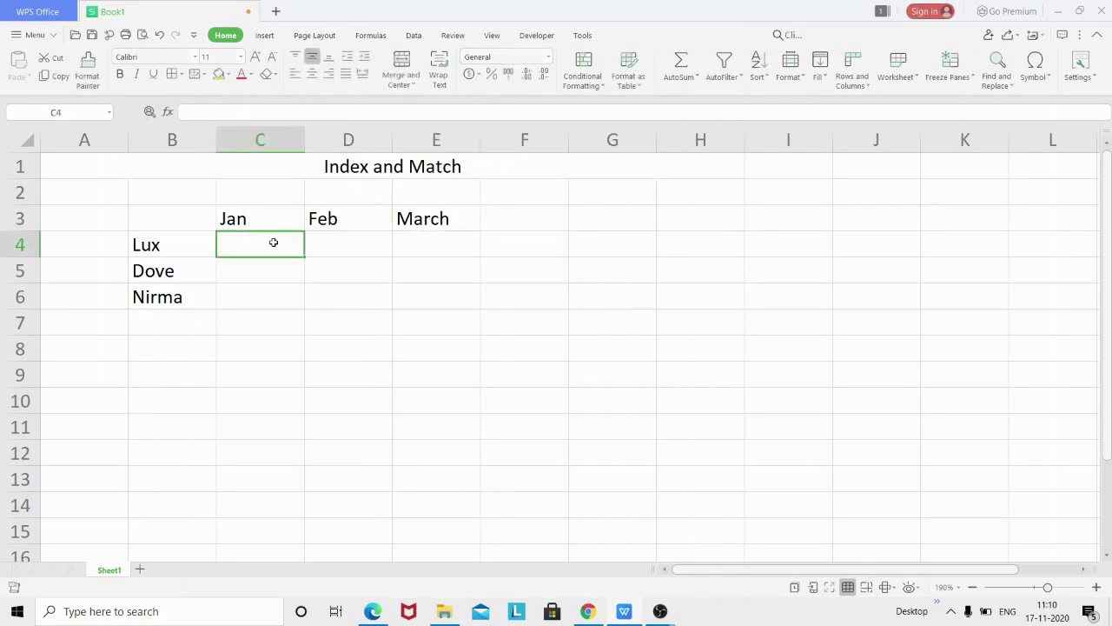
{"action": "type", "text": "1000"}
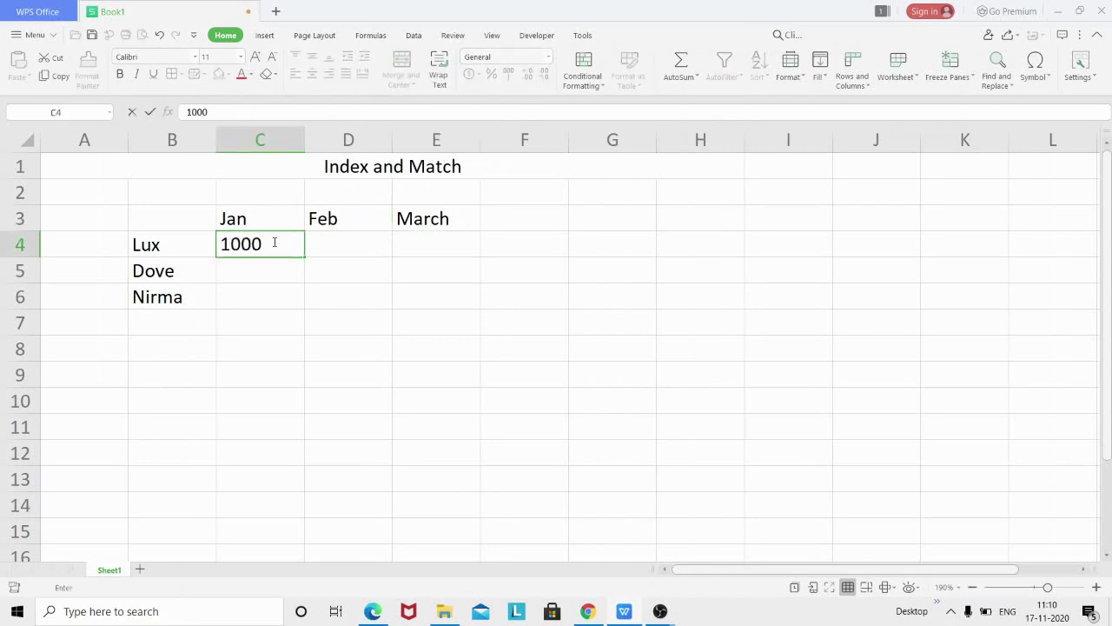
{"action": "key", "text": "Return"}
{"action": "type", "text": "200"}
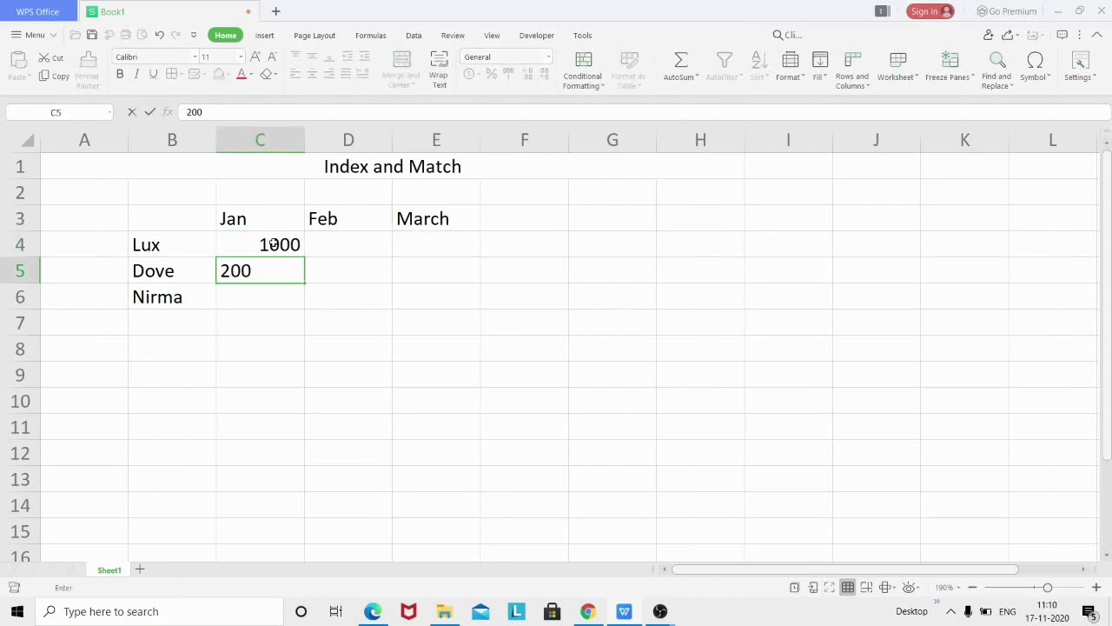
{"action": "type", "text": "0"}
{"action": "key", "text": "Return"}
{"action": "type", "text": "400"}
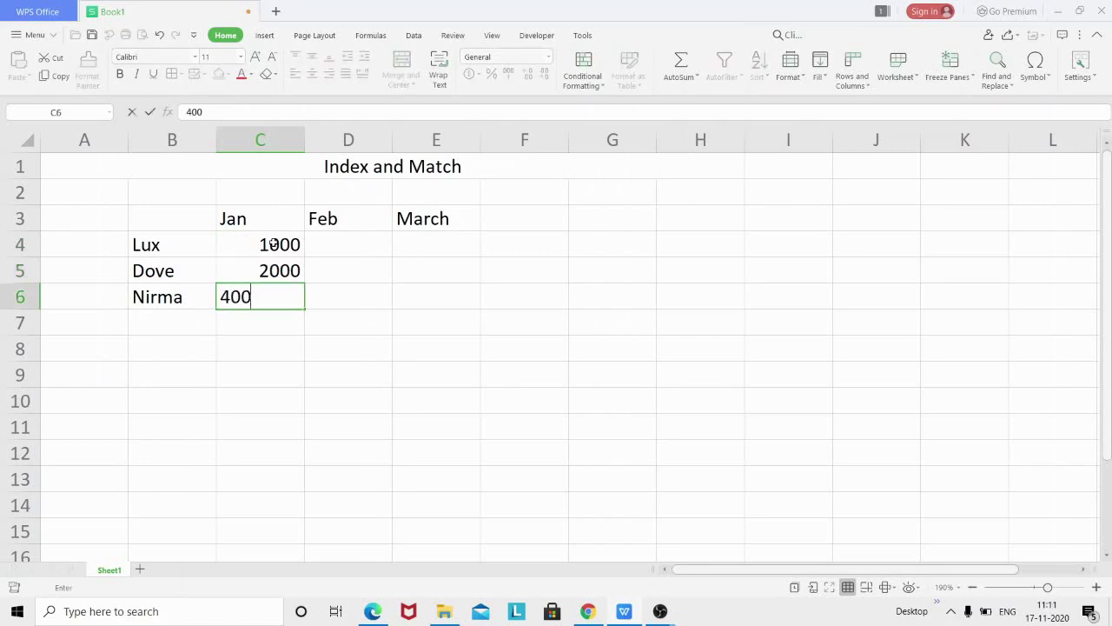
{"action": "type", "text": "0"}
Enter the Feb sales 5000, 3000 and 1000 in D4:D6
{"action": "left_click", "coordinate": [327, 239]}
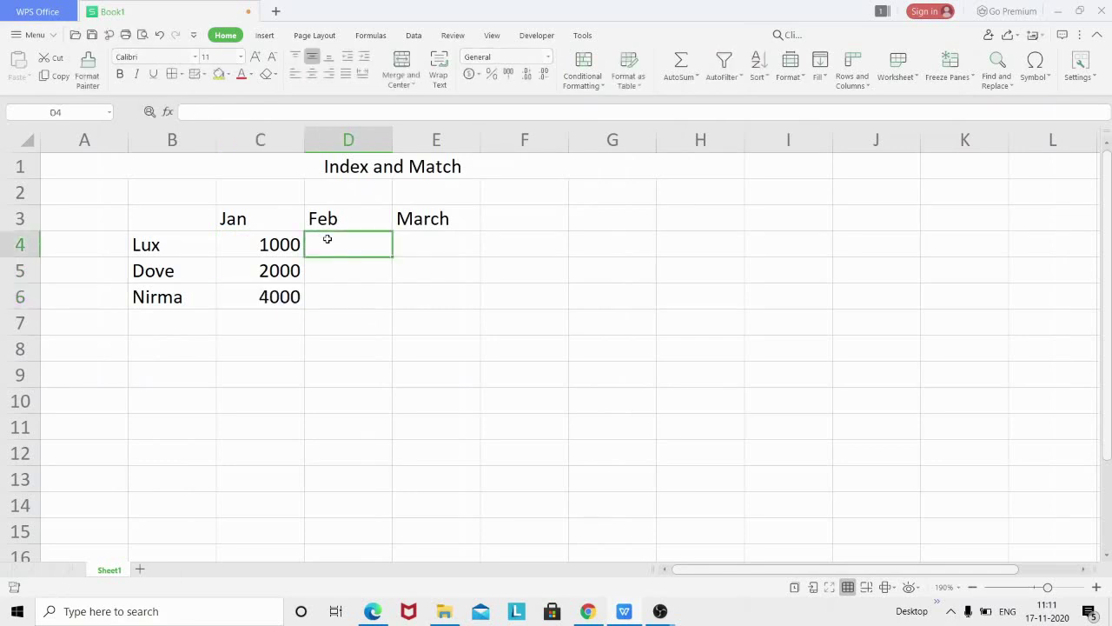
{"action": "type", "text": "5000"}
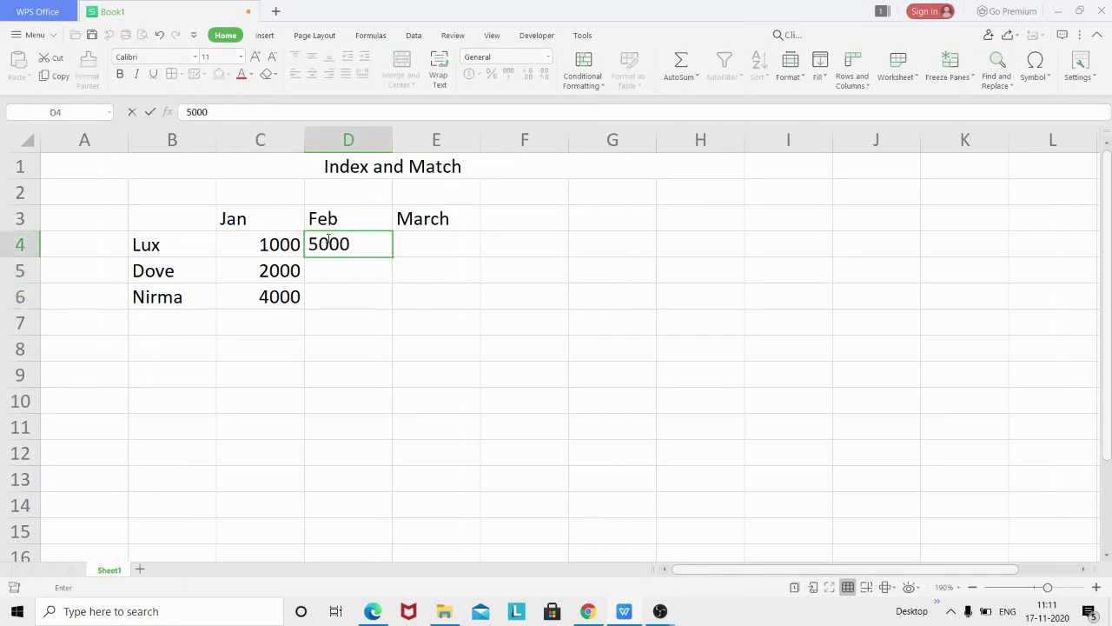
{"action": "key", "text": "Return"}
{"action": "type", "text": "30"}
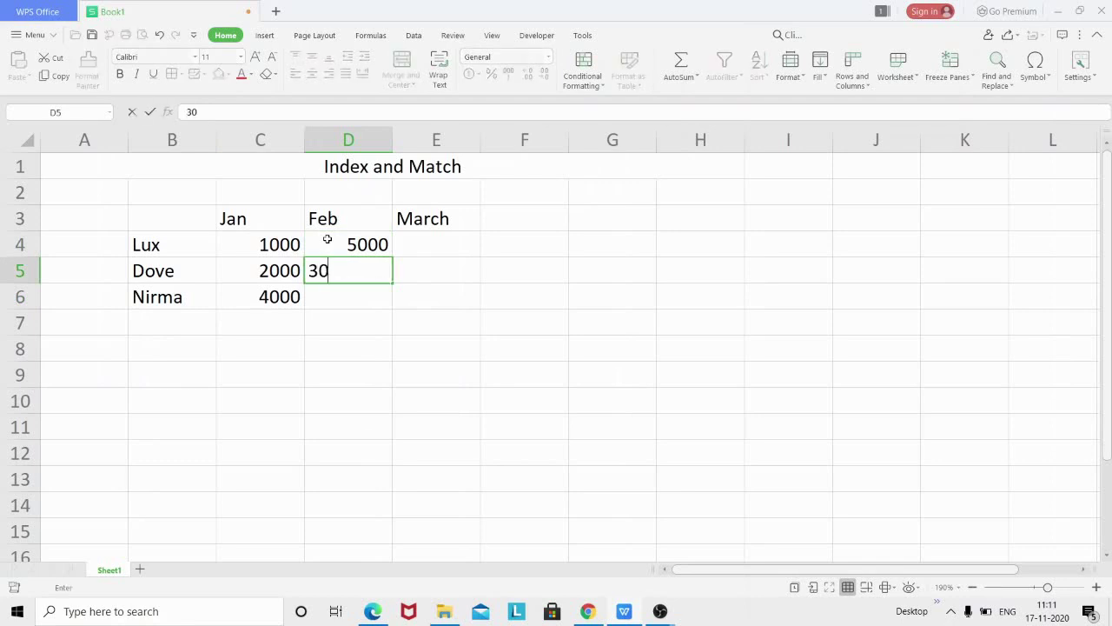
{"action": "type", "text": "00"}
{"action": "key", "text": "Return"}
{"action": "type", "text": "1"}
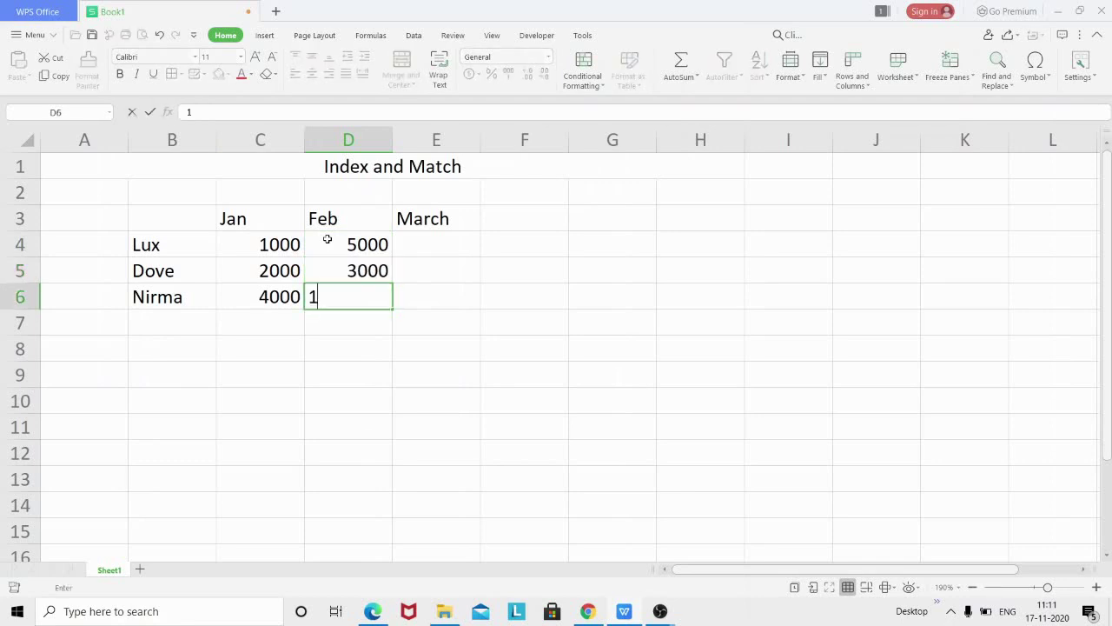
{"action": "type", "text": "000"}
Enter the March sales 500, 200 and 300 in E4:E6
{"action": "left_click", "coordinate": [418, 249]}
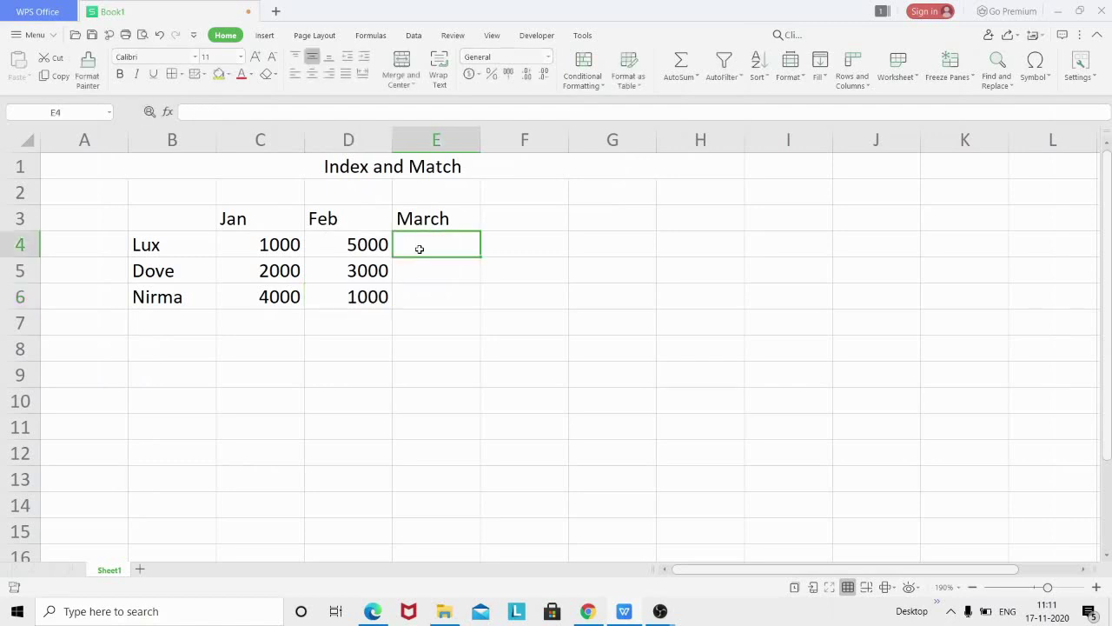
{"action": "type", "text": "500"}
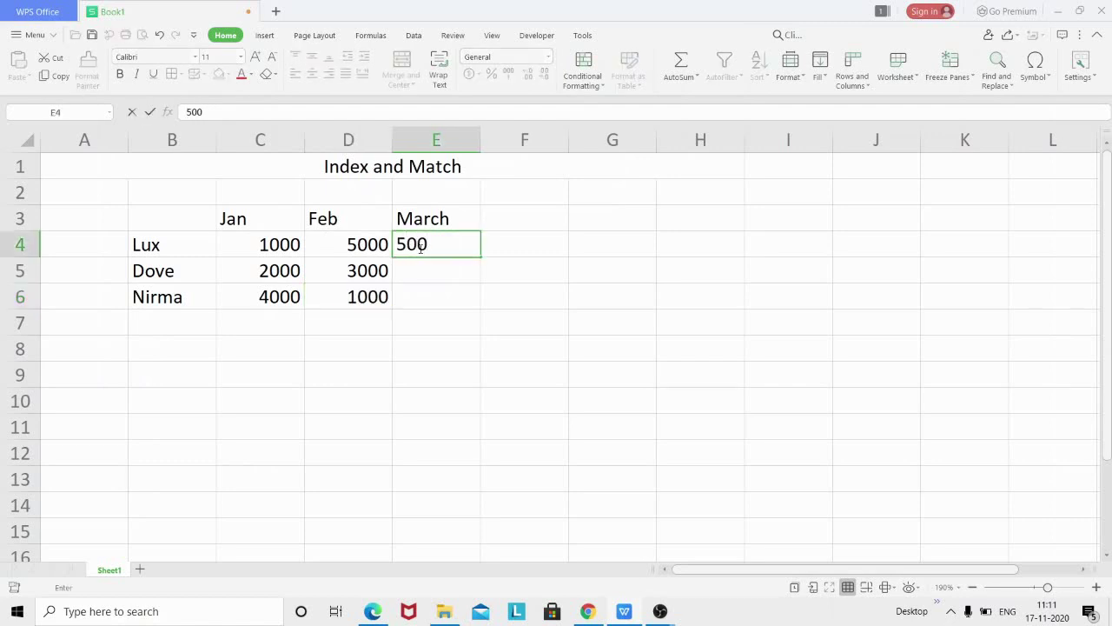
{"action": "key", "text": "Return"}
{"action": "type", "text": "200"}
{"action": "key", "text": "Return"}
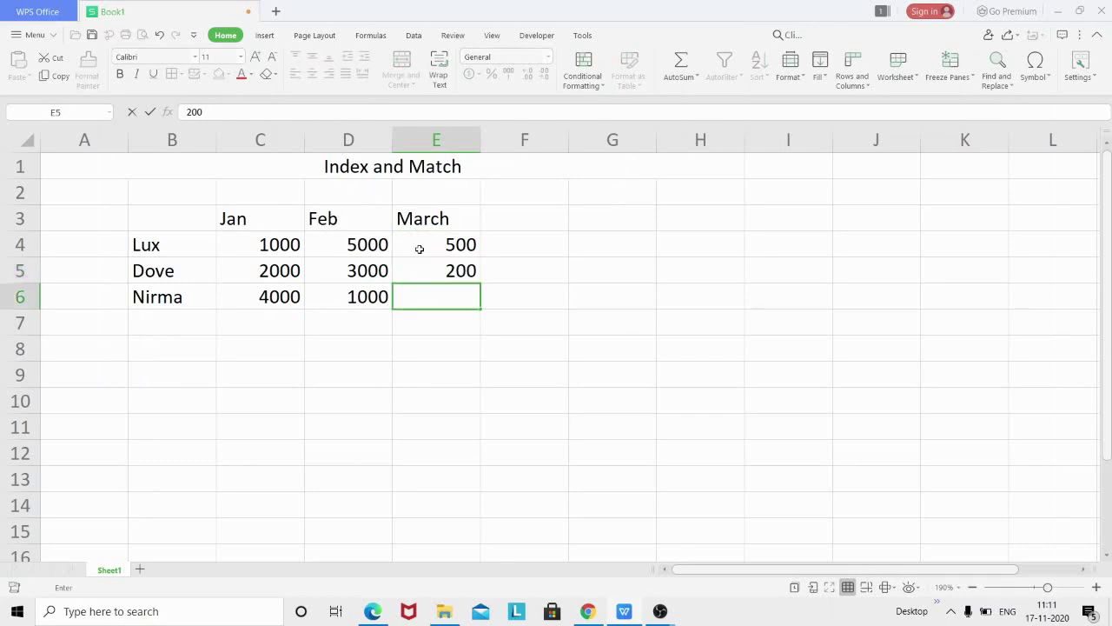
{"action": "type", "text": "300"}
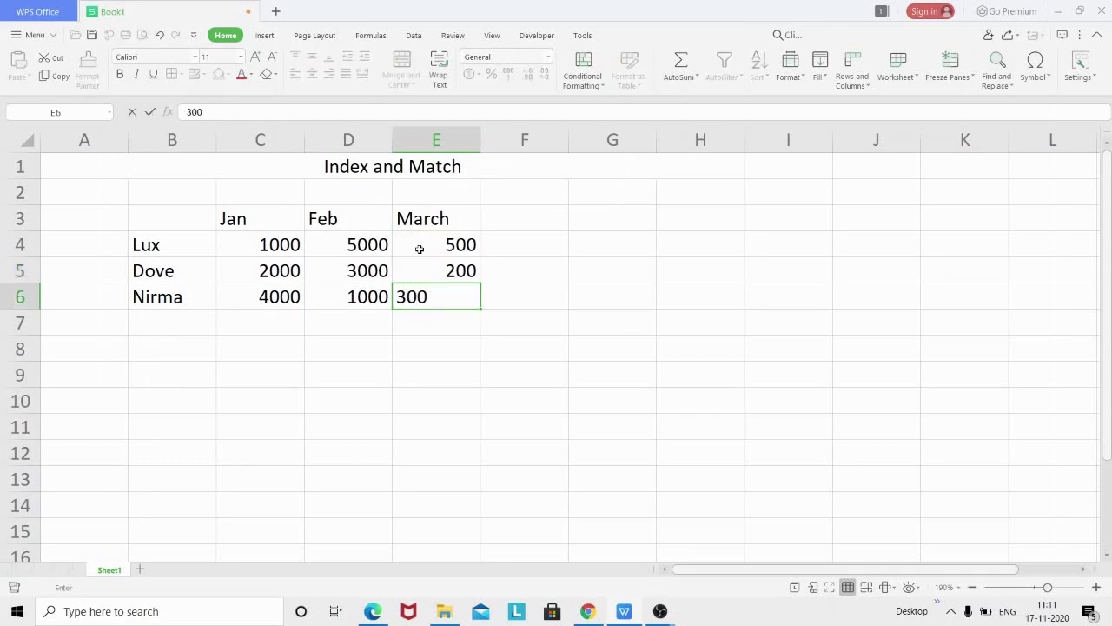
{"action": "left_click", "coordinate": [438, 324]}
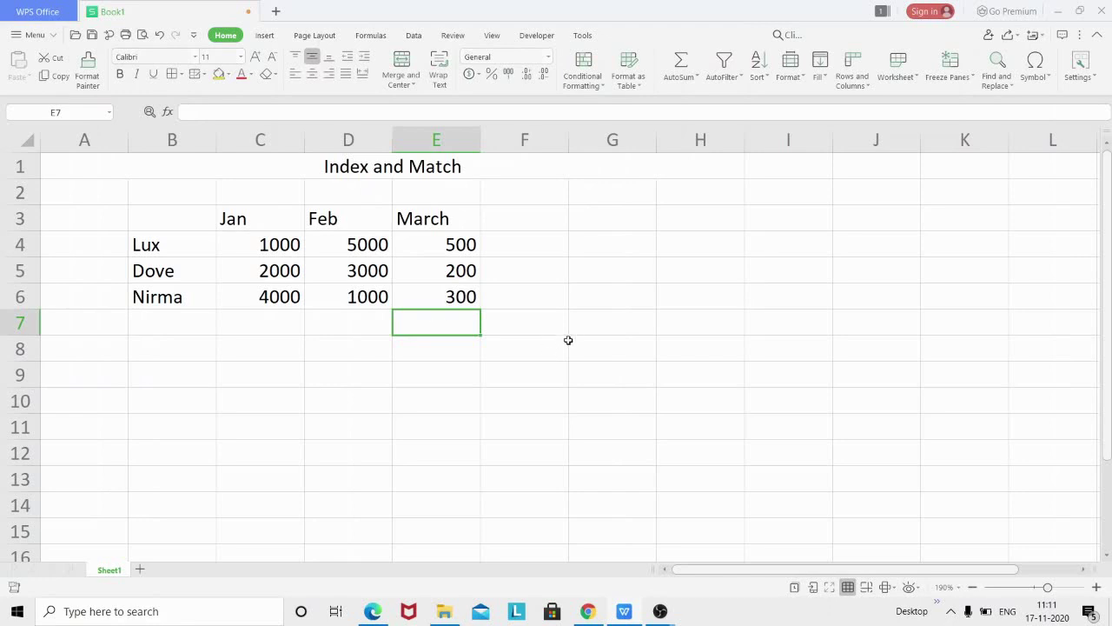
Enter the lookup labels Lux in F8 and Jan in G7 beside the table
{"action": "left_click", "coordinate": [594, 324]}
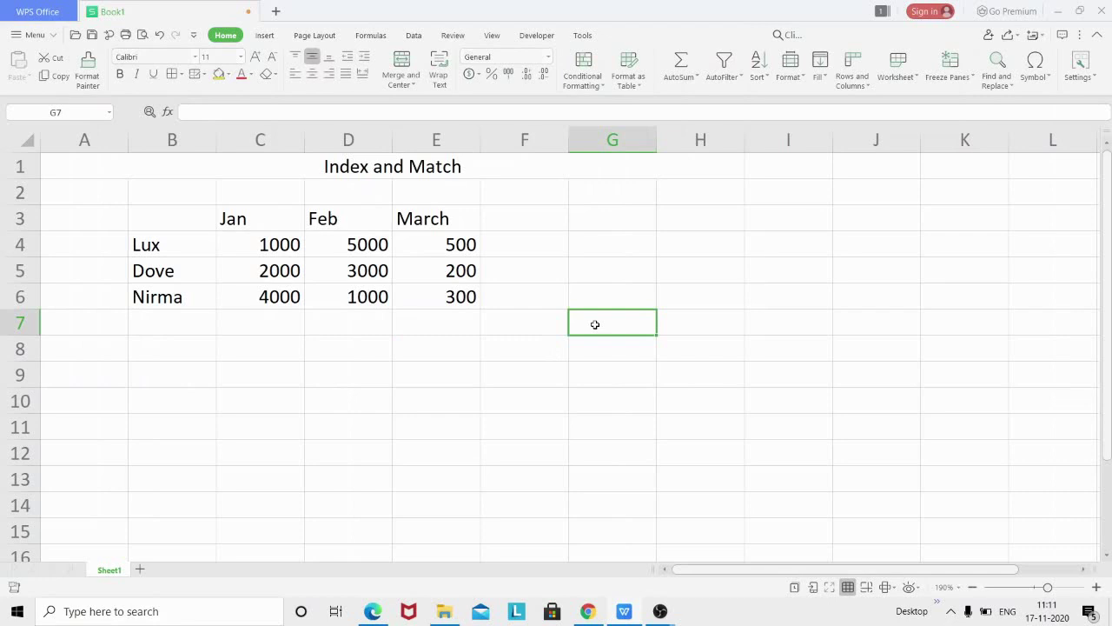
{"action": "left_click", "coordinate": [539, 347]}
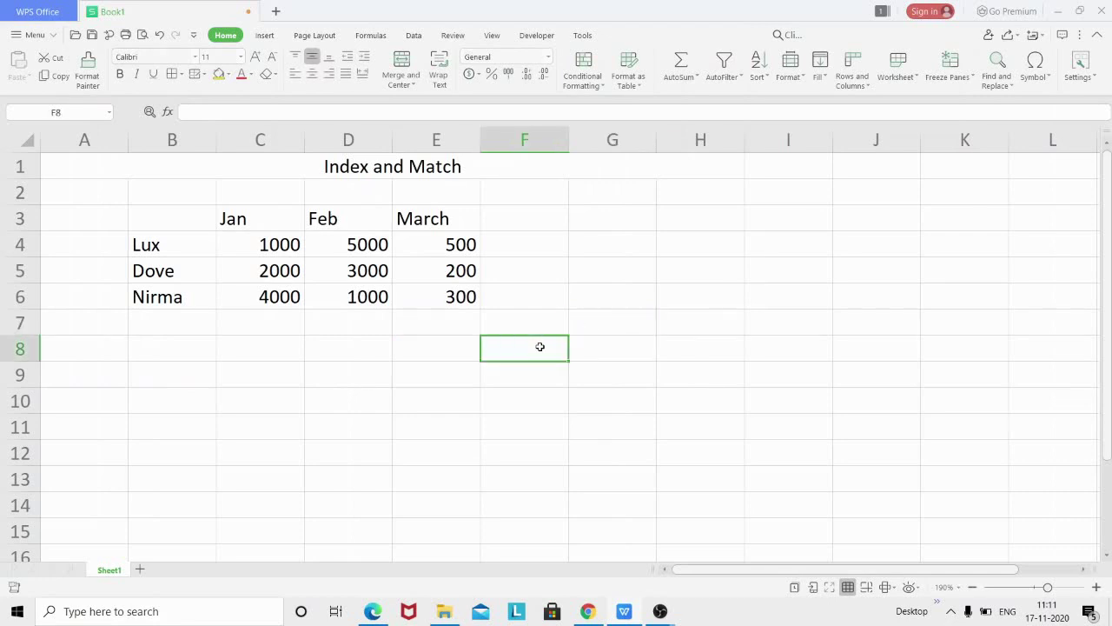
{"action": "type", "text": "Lux"}
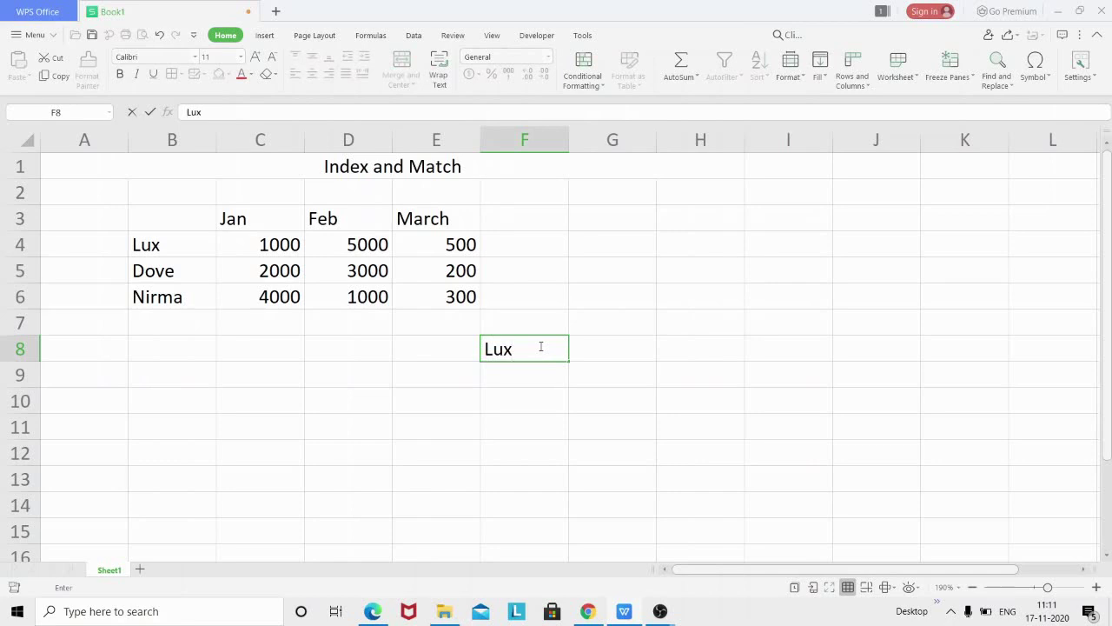
{"action": "left_click", "coordinate": [605, 324]}
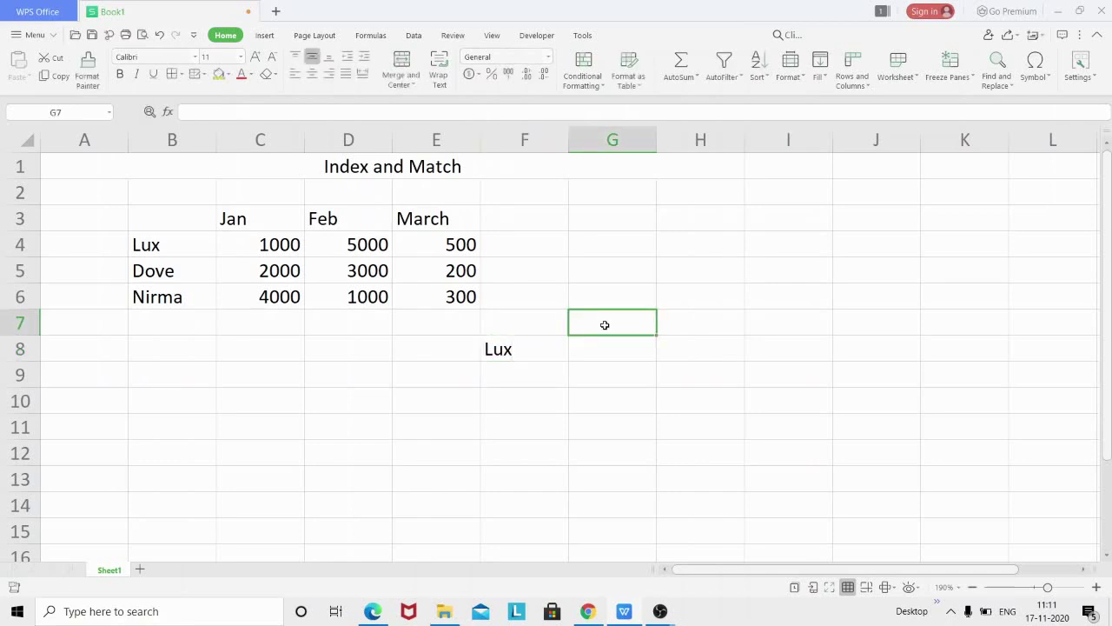
{"action": "type", "text": "J"}
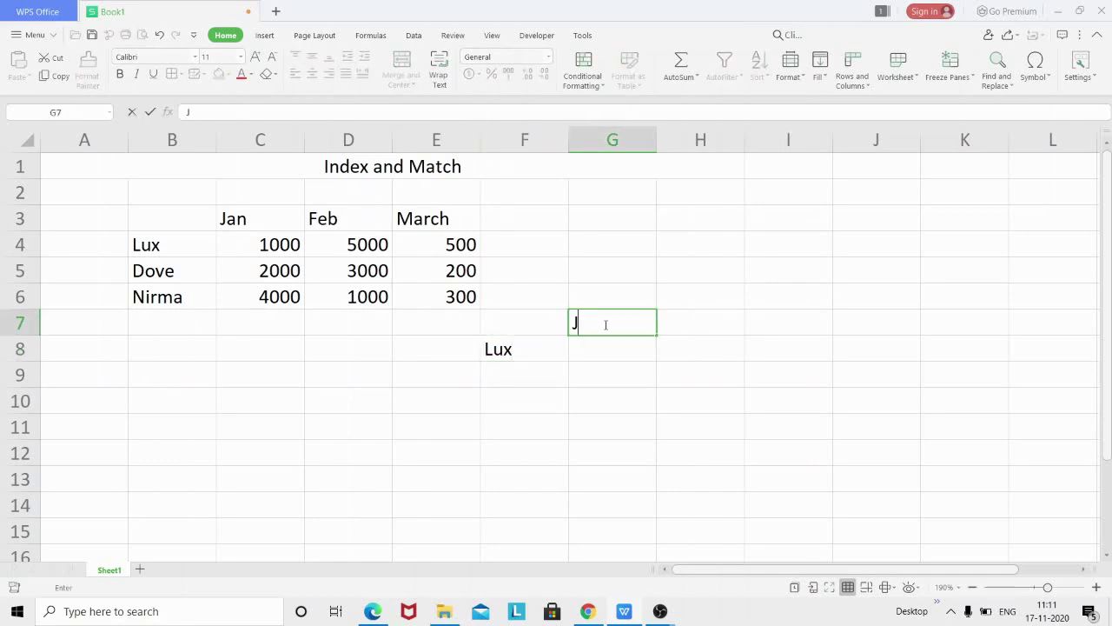
{"action": "type", "text": "an"}
{"action": "left_click", "coordinate": [608, 350]}
Write =INDEX(C4:E6,1,1) in G8 to fetch the first sales figure
{"action": "type", "text": "="}
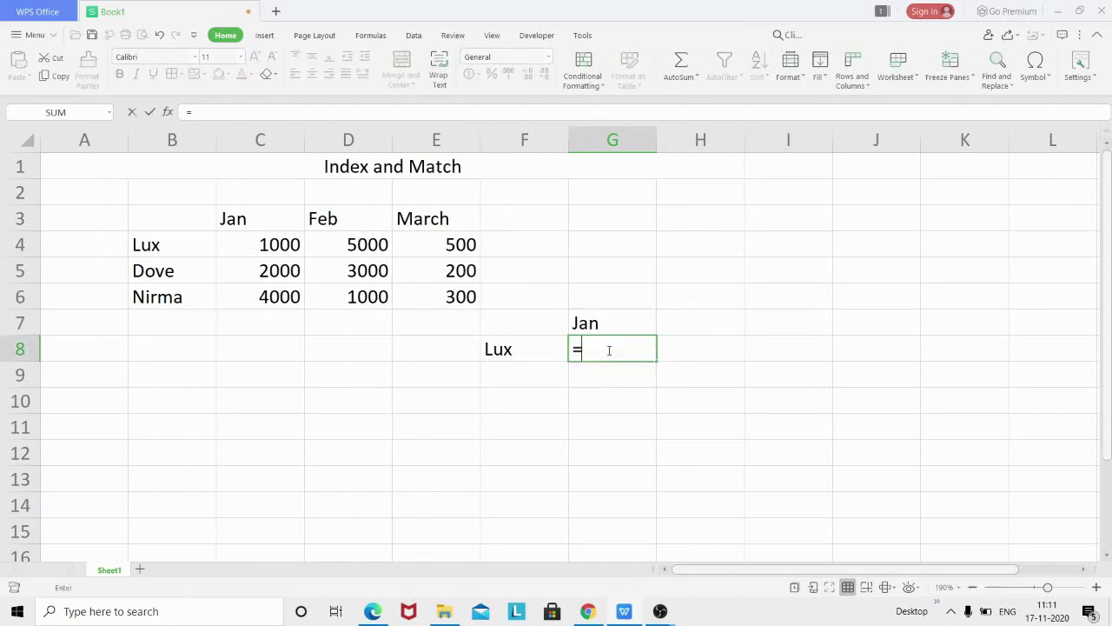
{"action": "type", "text": "index"}
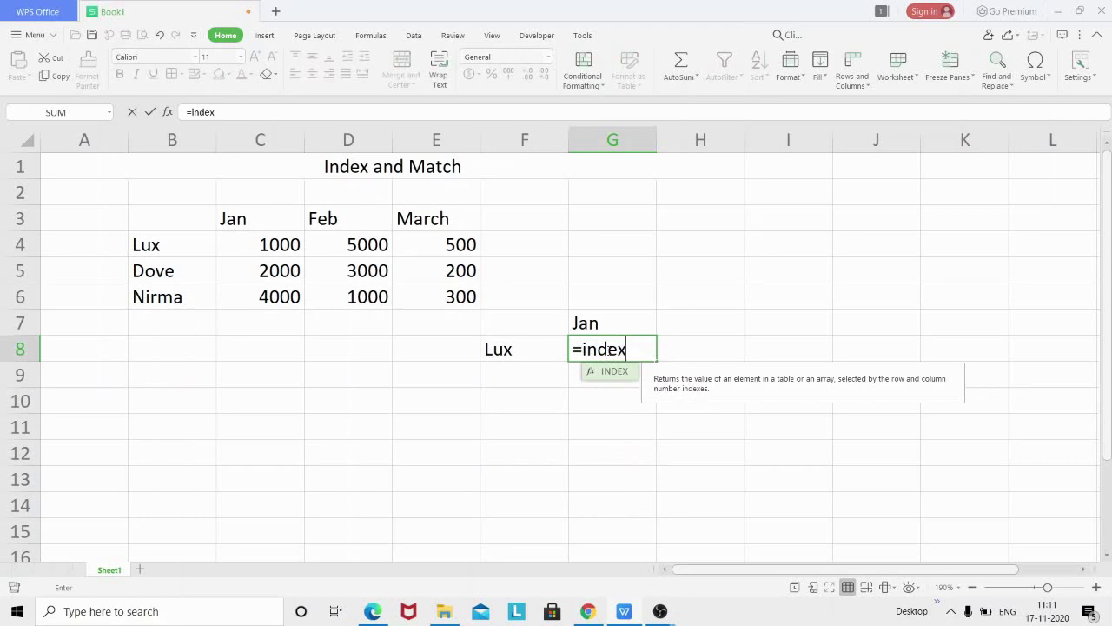
{"action": "type", "text": "("}
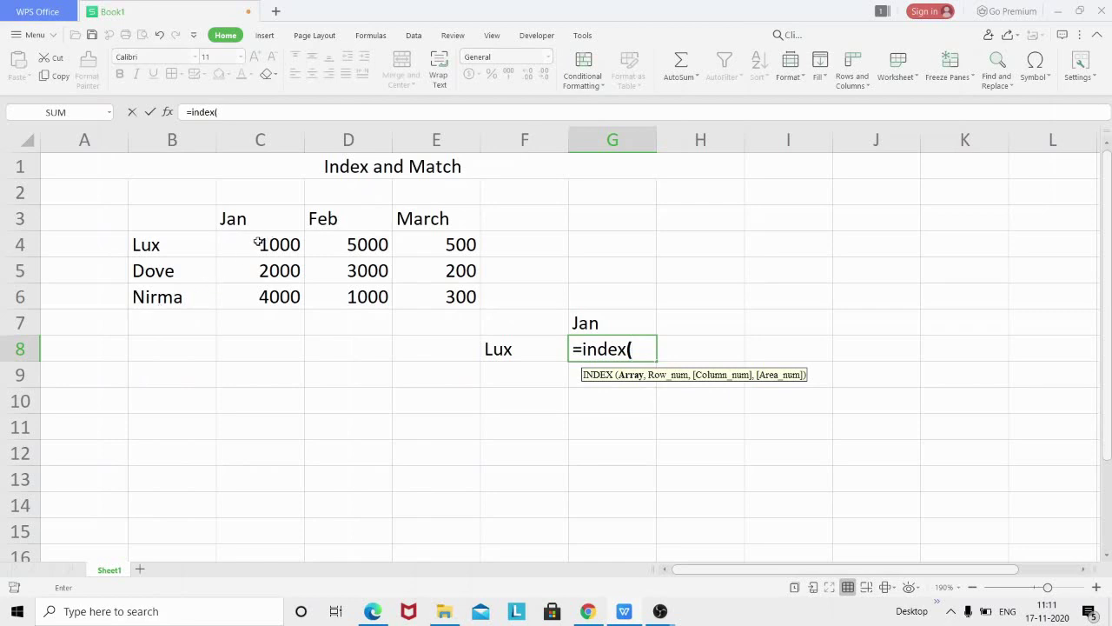
{"action": "left_click_drag", "start_coordinate": [257, 242], "coordinate": [429, 295]}
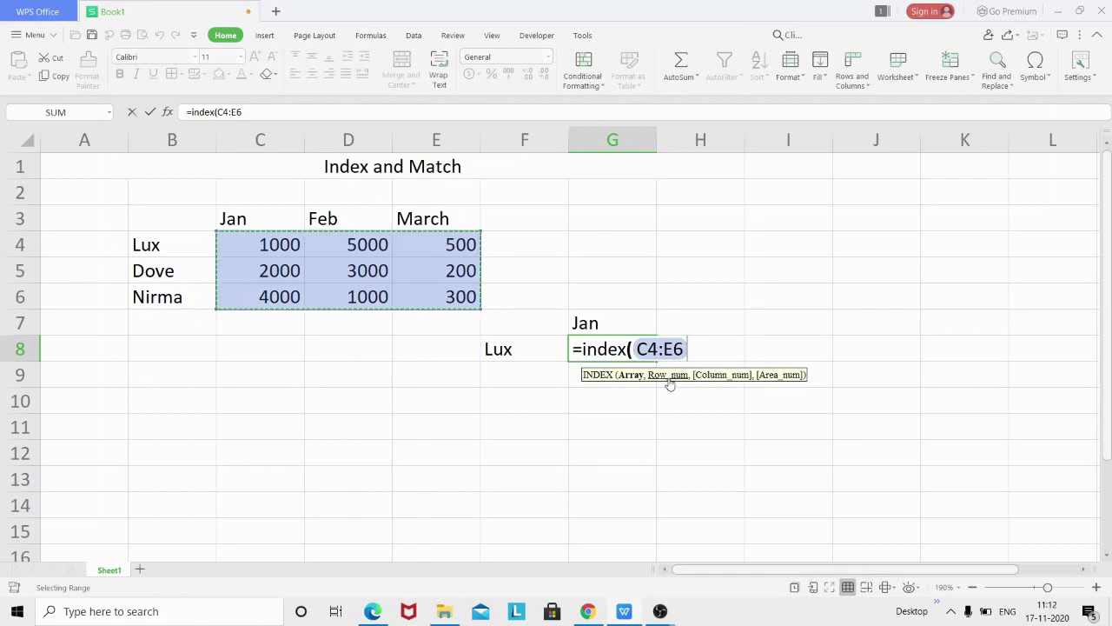
{"action": "type", "text": ","}
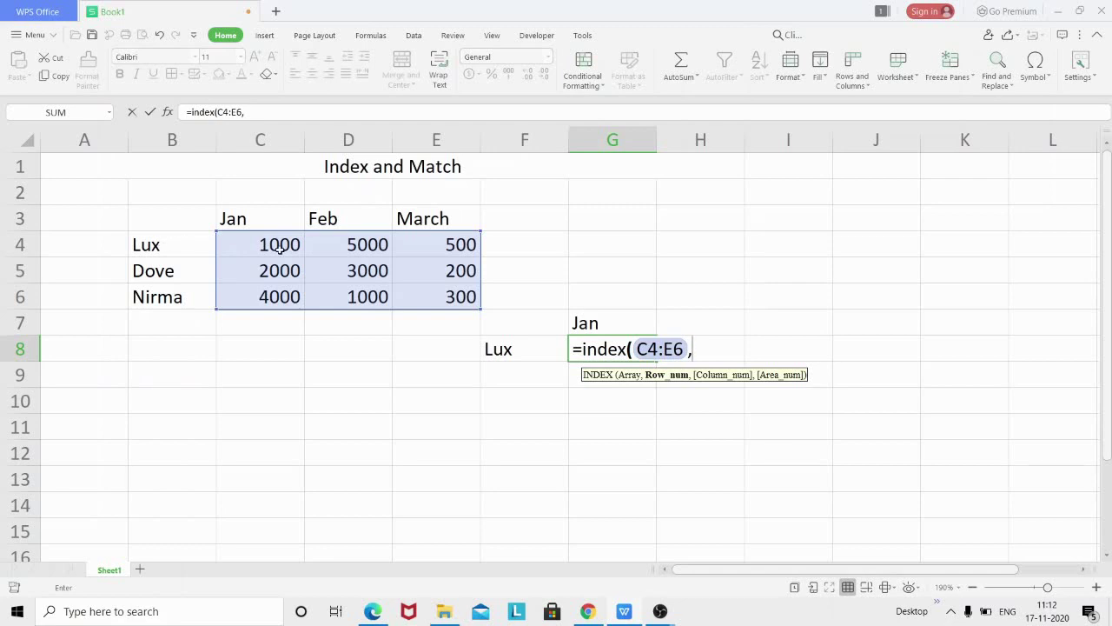
{"action": "type", "text": "1"}
{"action": "type", "text": ","}
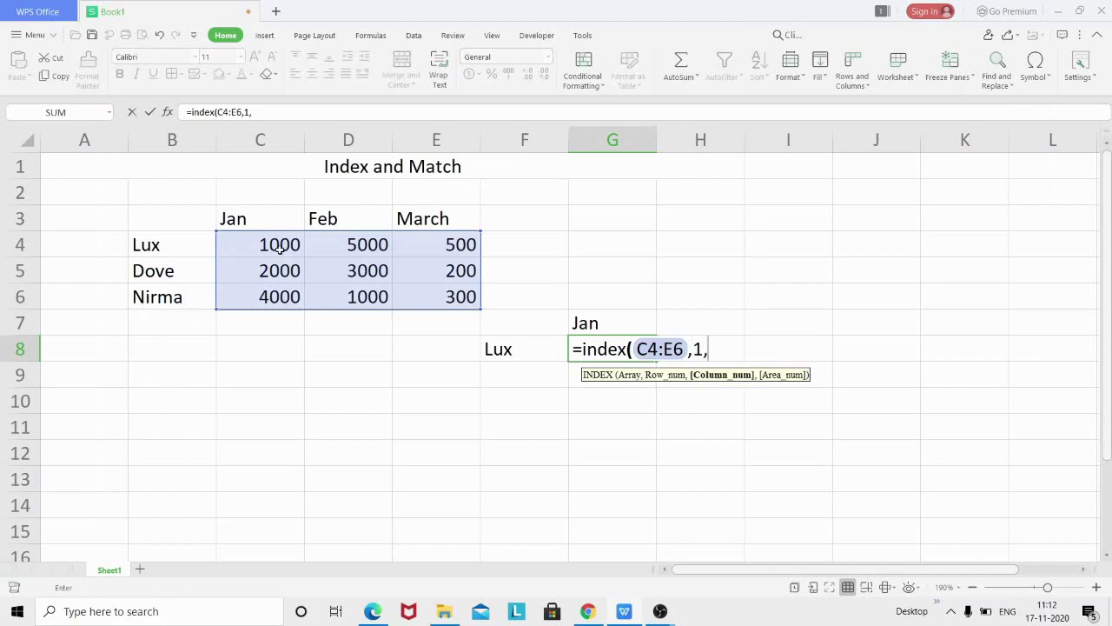
{"action": "type", "text": "1"}
{"action": "type", "text": ")"}
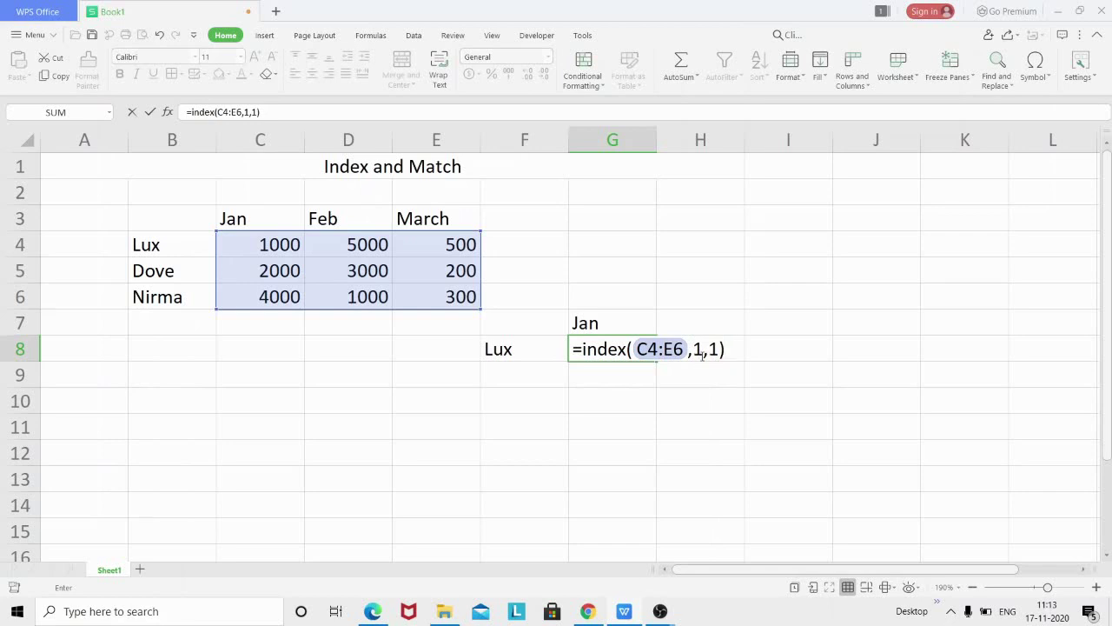
Confirm the INDEX formula, then change its row argument to 2
{"action": "key", "text": "Return"}
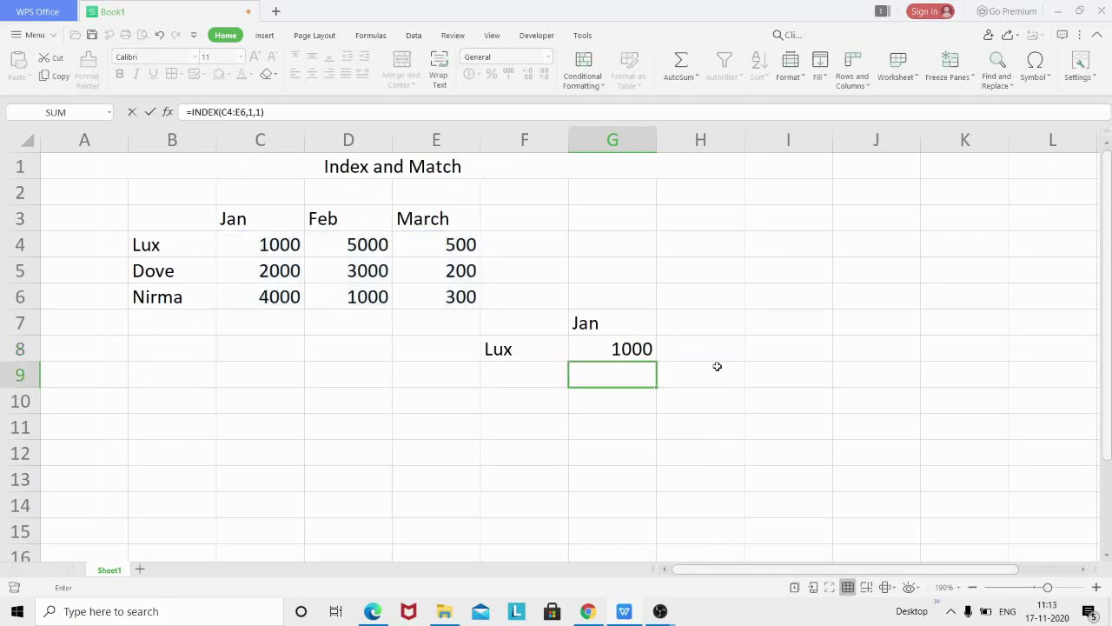
{"action": "double_click", "coordinate": [648, 348]}
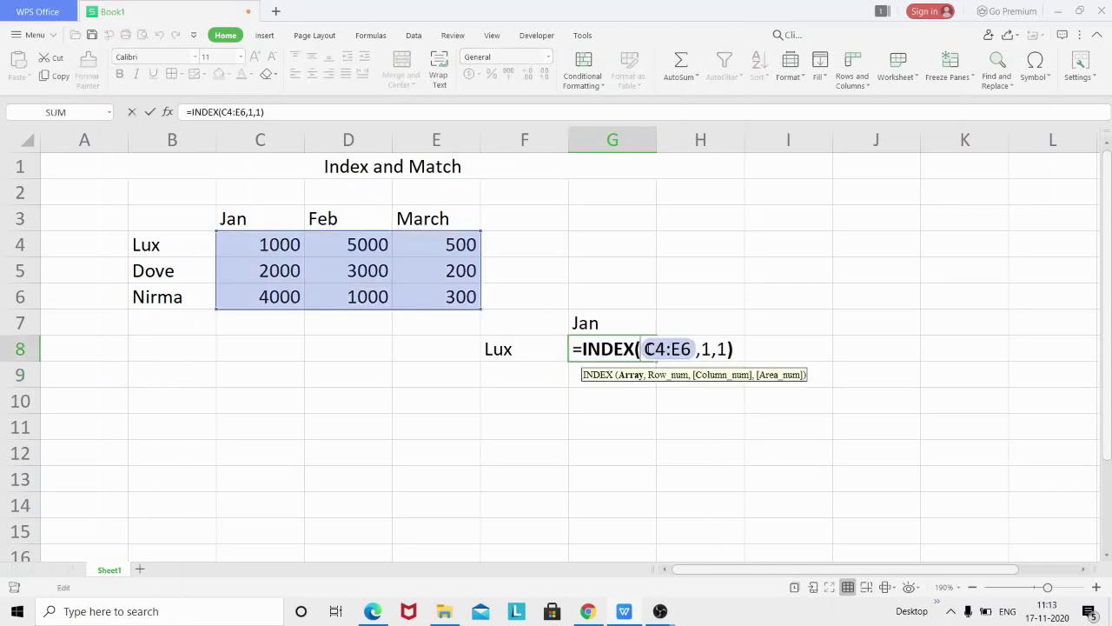
{"action": "left_click", "coordinate": [711, 348]}
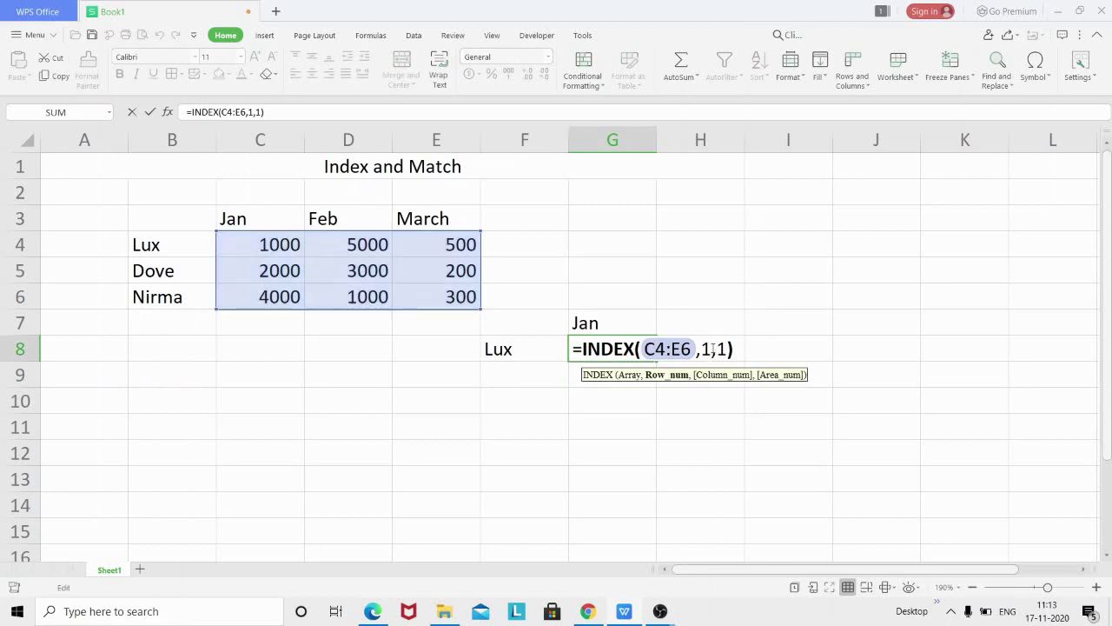
{"action": "key", "text": "BackSpace"}
{"action": "type", "text": "2"}
{"action": "key", "text": "Return"}
Change the G8 row argument to 3 so it returns 4000
{"action": "left_click", "coordinate": [632, 349]}
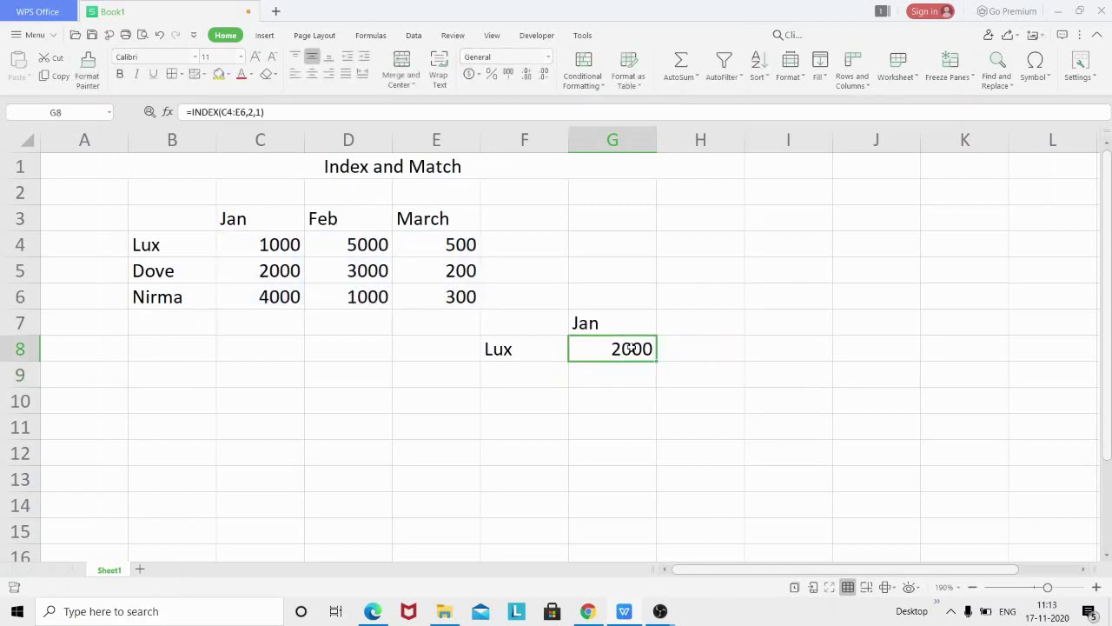
{"action": "double_click", "coordinate": [632, 348]}
{"action": "left_click", "coordinate": [709, 349]}
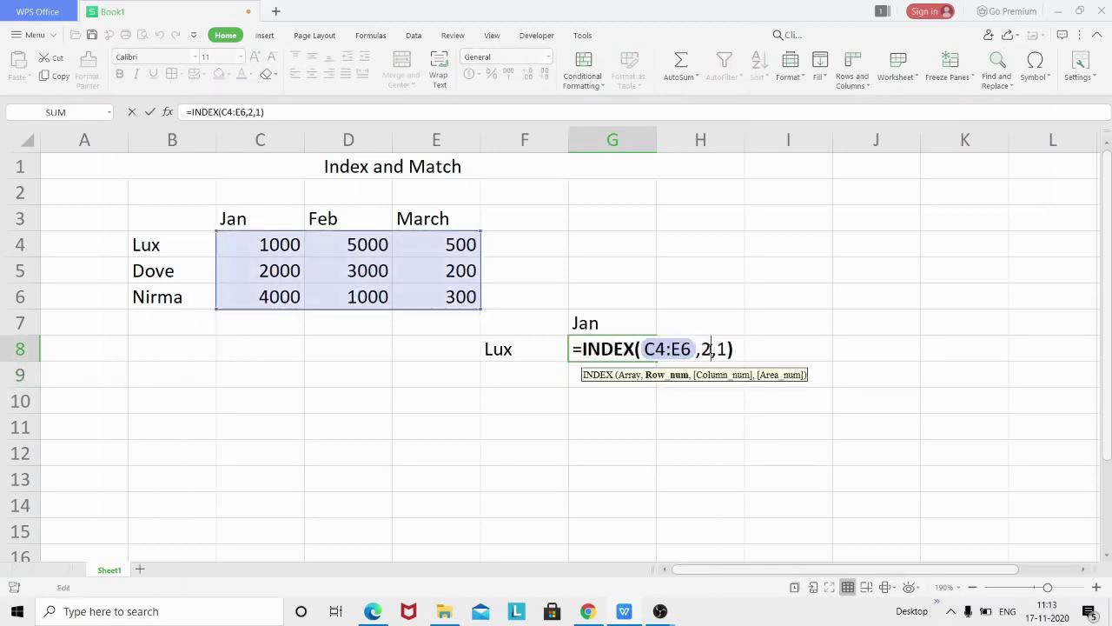
{"action": "key", "text": "BackSpace"}
{"action": "type", "text": "3"}
{"action": "key", "text": "Return"}
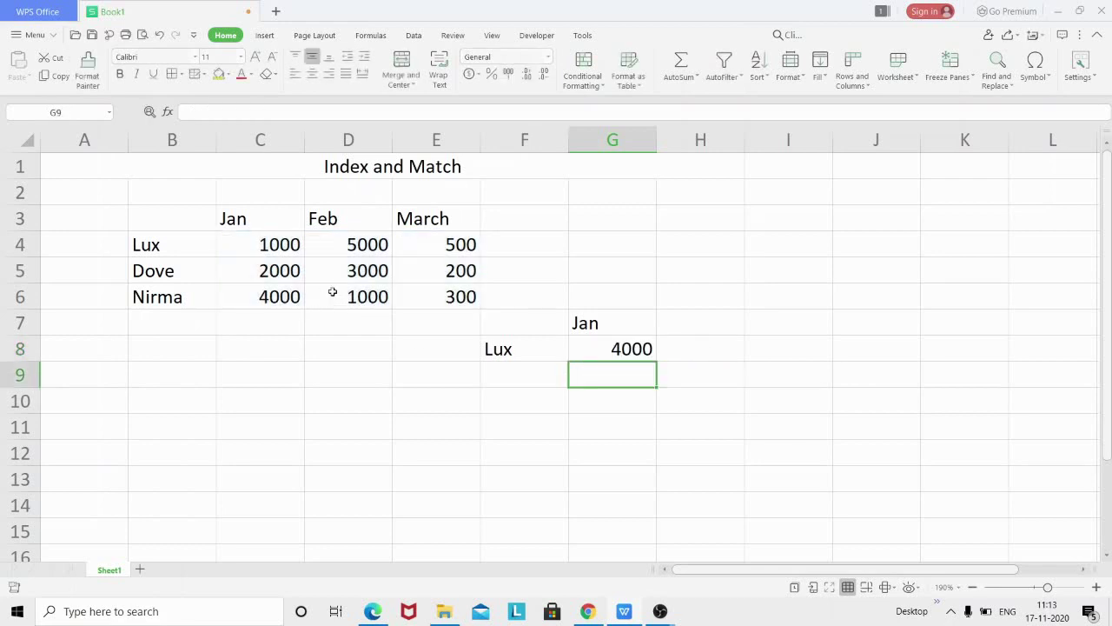
{"action": "double_click", "coordinate": [612, 349]}
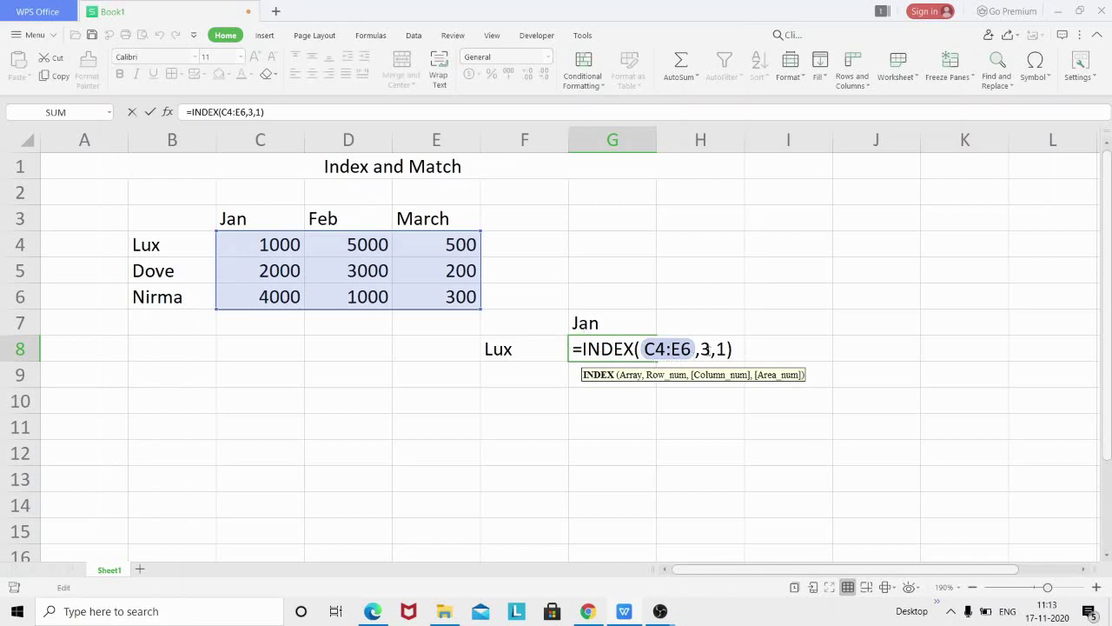
{"action": "left_click", "coordinate": [709, 348]}
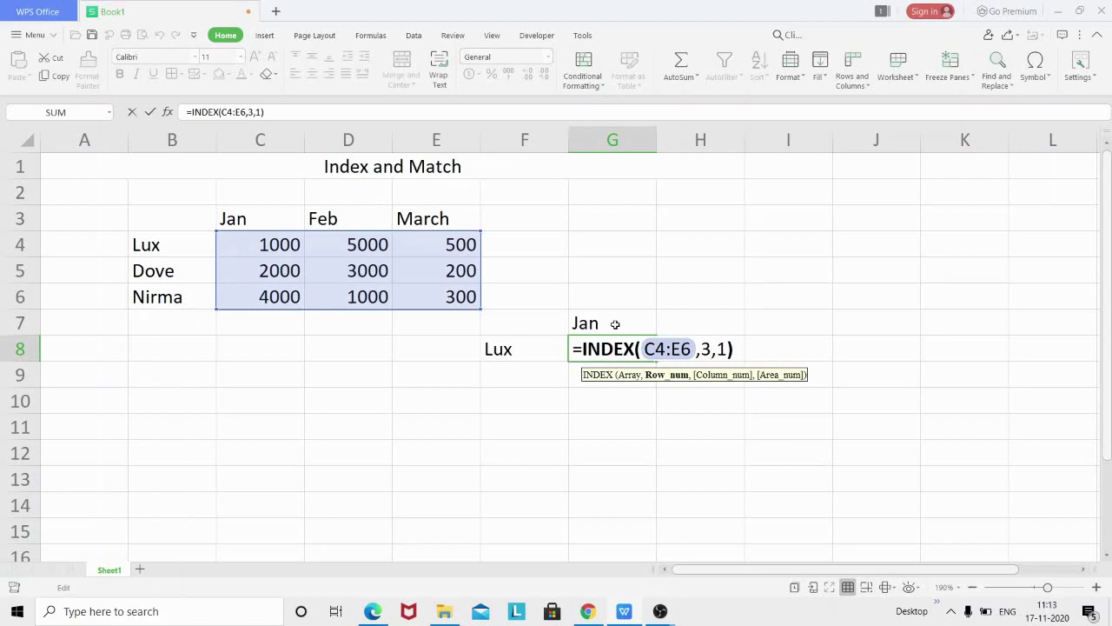
{"action": "left_click", "coordinate": [727, 349]}
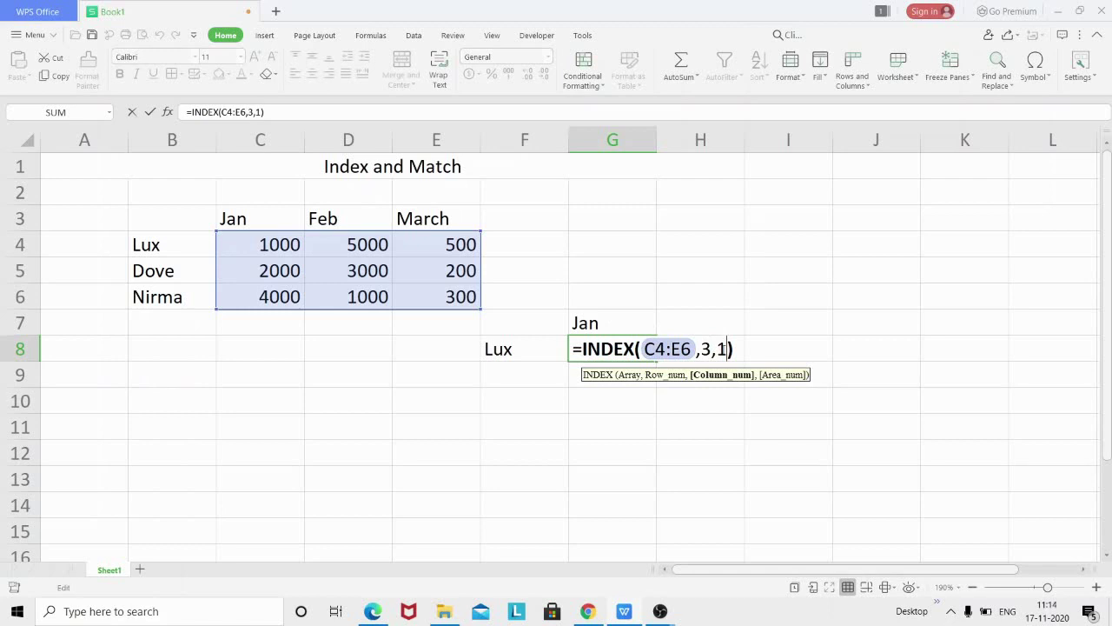
{"action": "left_click", "coordinate": [710, 348]}
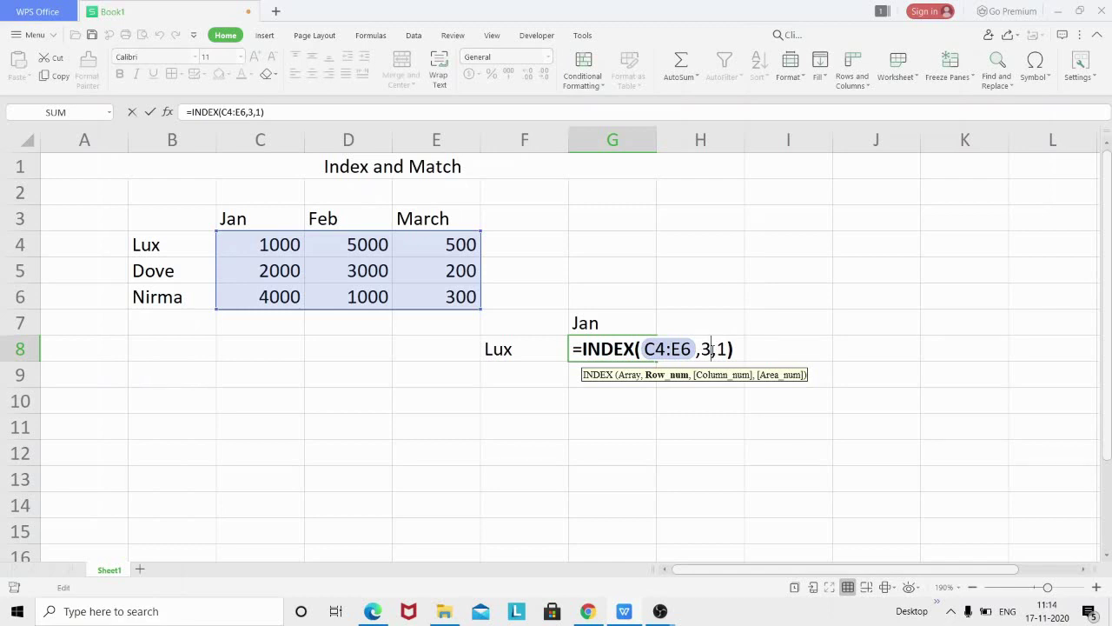
{"action": "key", "text": "Return"}
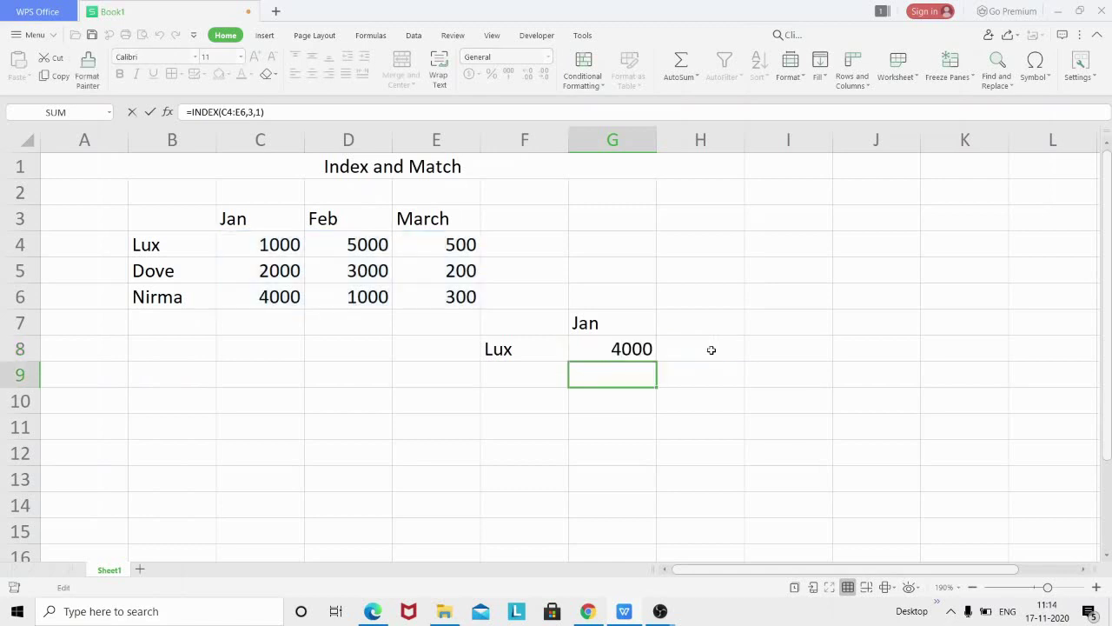
Add the headings Data1, Data2 and Data3 in B11, D11 and F11
{"action": "left_click", "coordinate": [195, 425]}
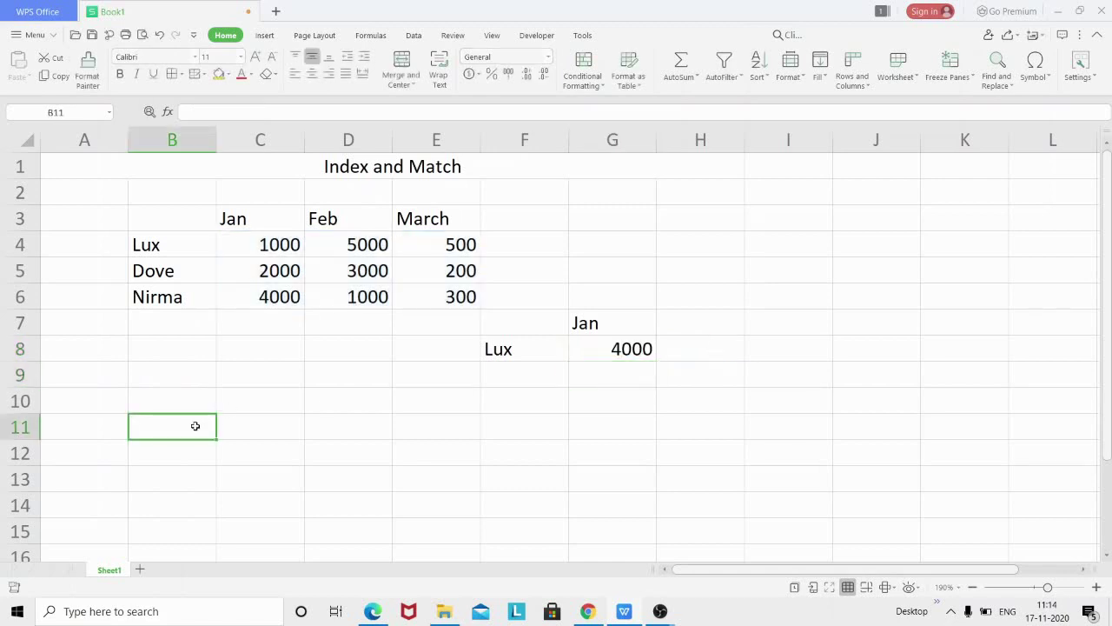
{"action": "type", "text": "Dtata"}
{"action": "key", "text": "BackSpace"}
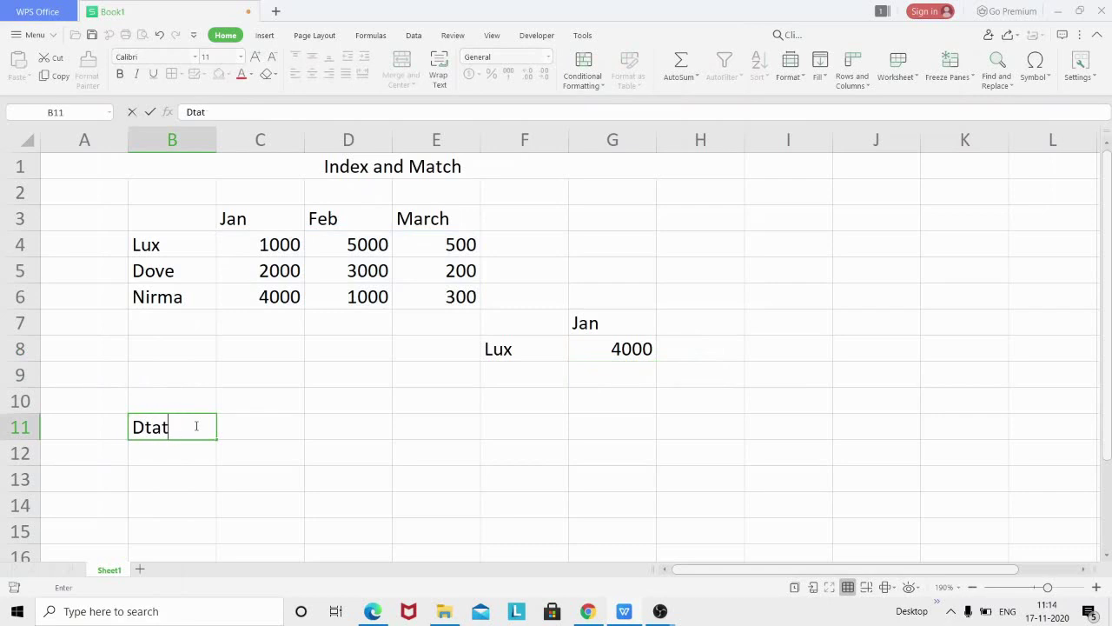
{"action": "key", "text": "BackSpace"}
{"action": "key", "text": "BackSpace"}
{"action": "key", "text": "BackSpace"}
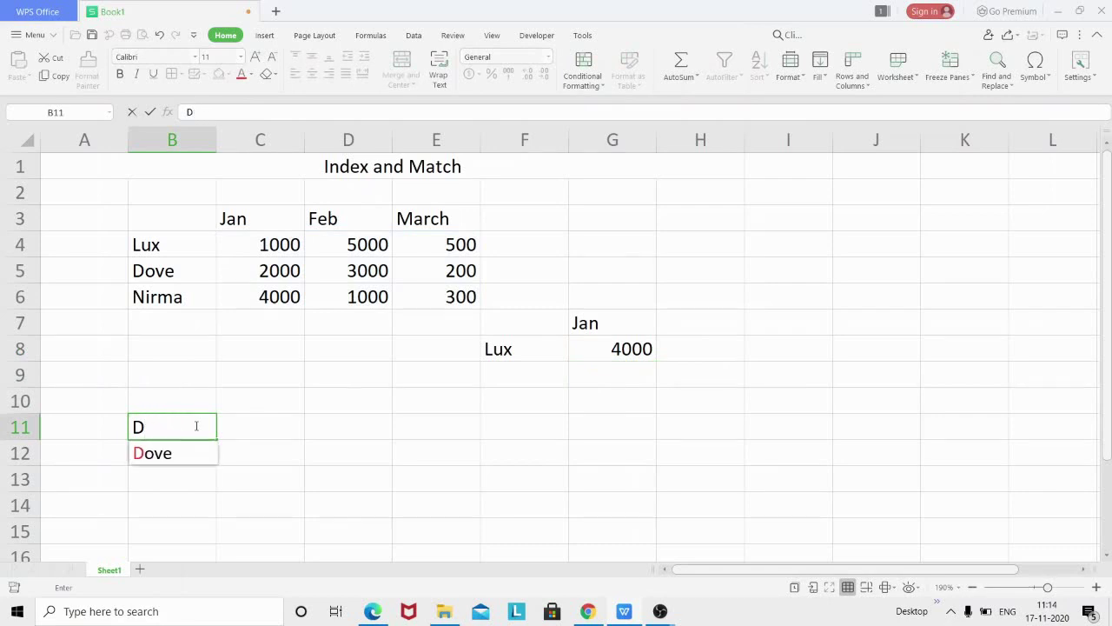
{"action": "type", "text": "ata"}
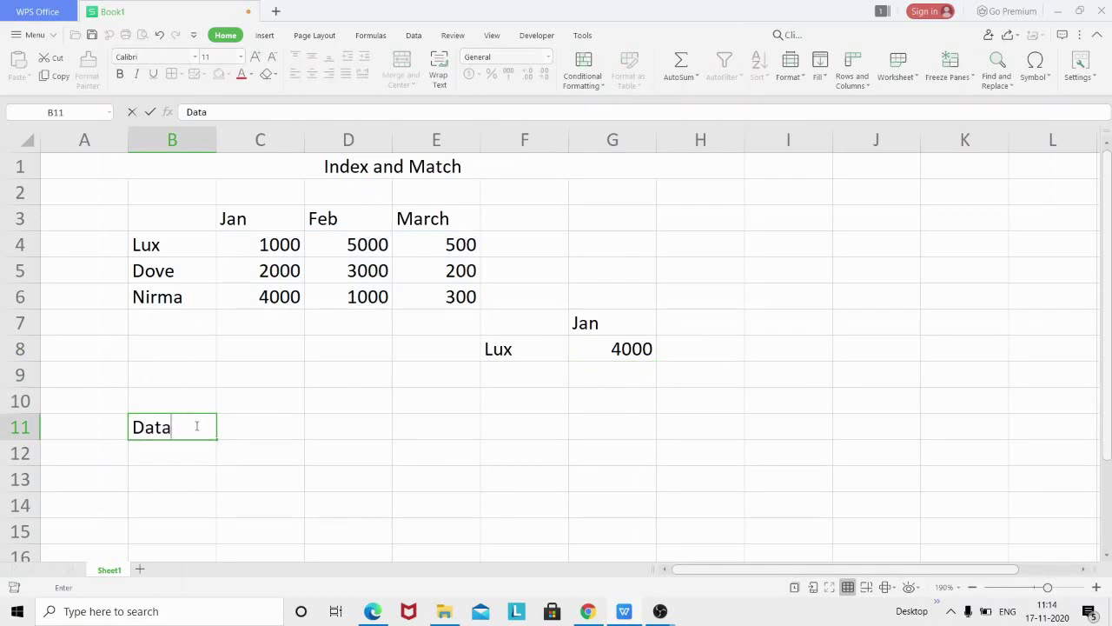
{"action": "type", "text": "1"}
{"action": "left_click", "coordinate": [345, 427]}
{"action": "type", "text": "Dat"}
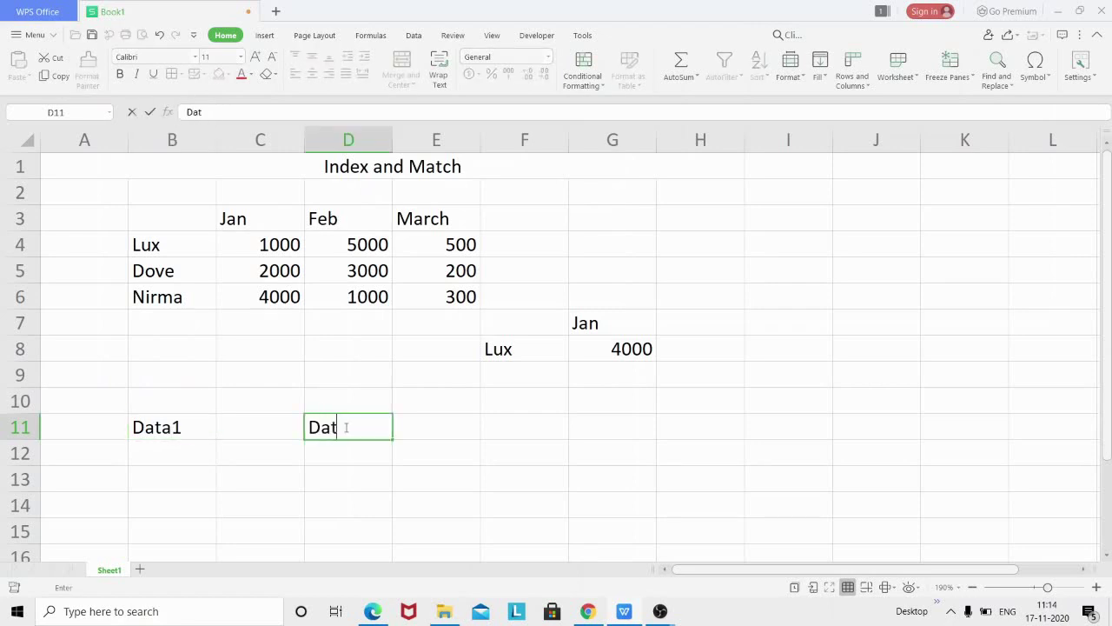
{"action": "type", "text": "a2"}
{"action": "left_click", "coordinate": [526, 429]}
{"action": "type", "text": "Dat"}
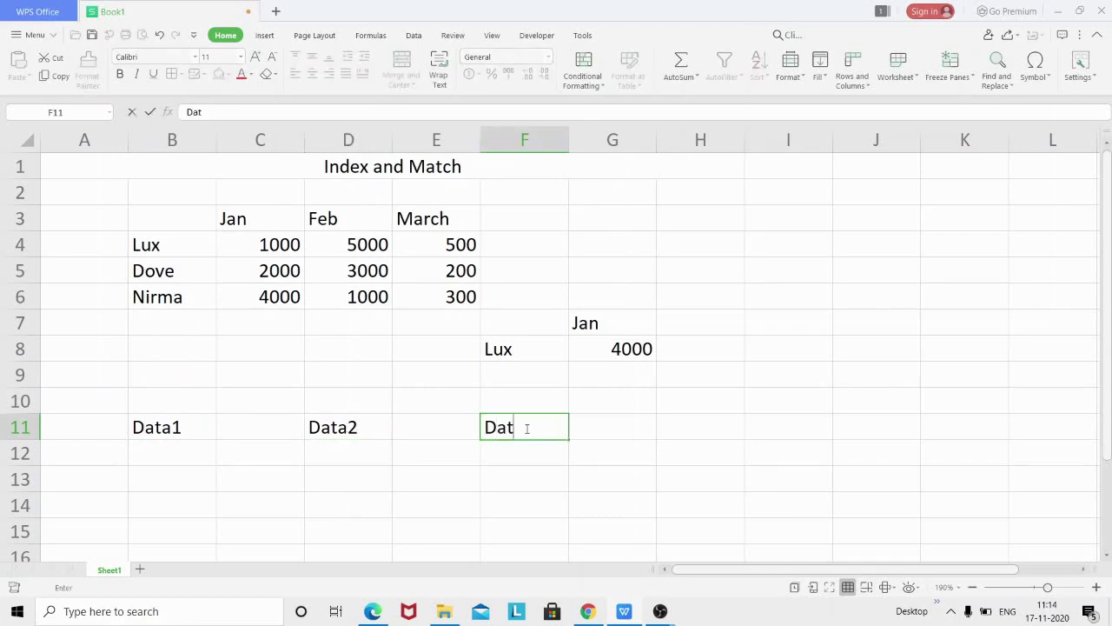
{"action": "type", "text": "a3"}
Fill Data1 with 10, 20, 30 and 40 in B12:B15
{"action": "left_click", "coordinate": [198, 453]}
{"action": "type", "text": "1"}
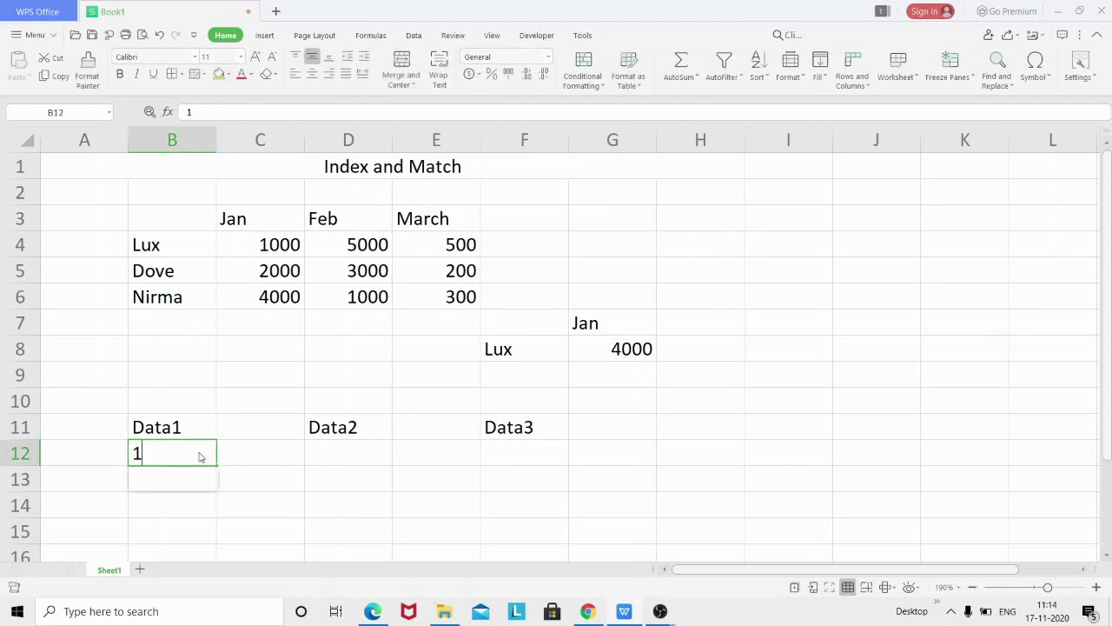
{"action": "type", "text": "0"}
{"action": "key", "text": "Return"}
{"action": "type", "text": "20"}
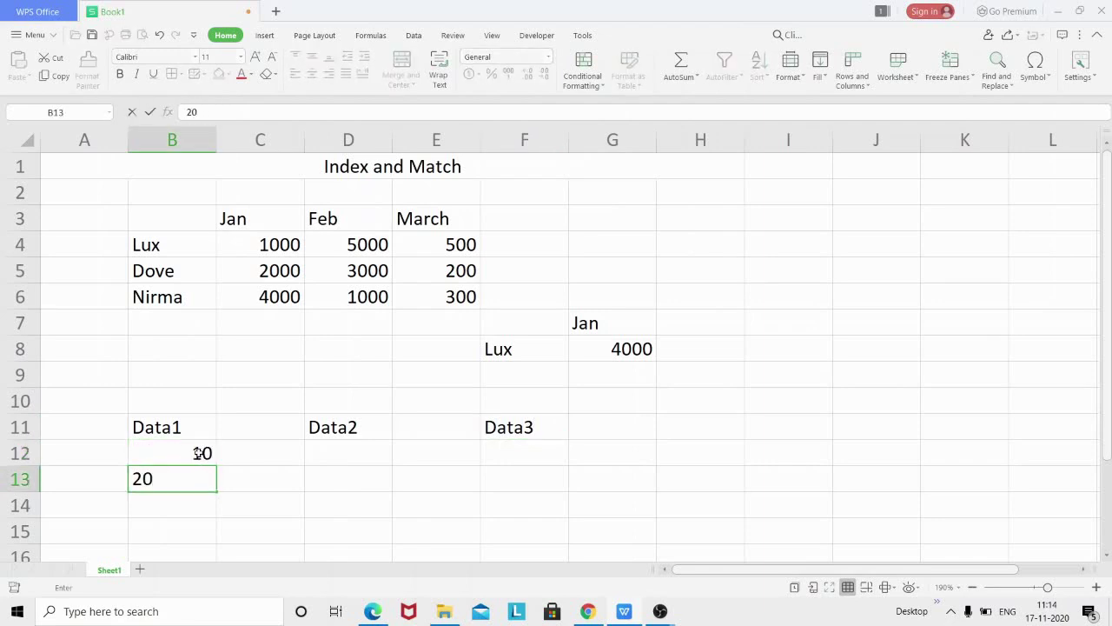
{"action": "key", "text": "Return"}
{"action": "type", "text": "30"}
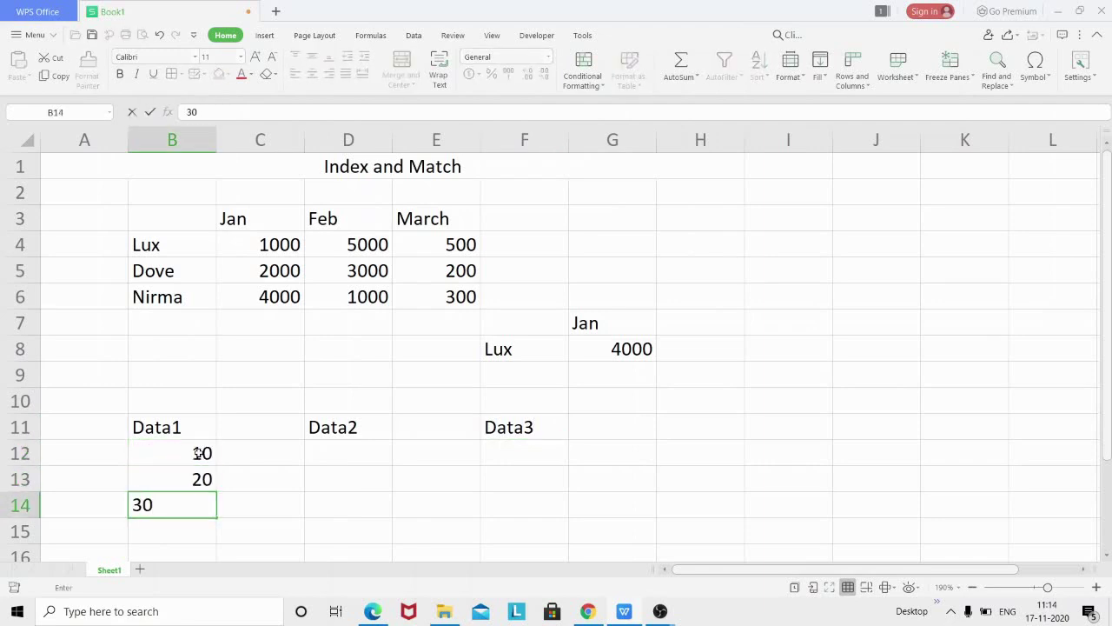
{"action": "key", "text": "Return"}
{"action": "type", "text": "40"}
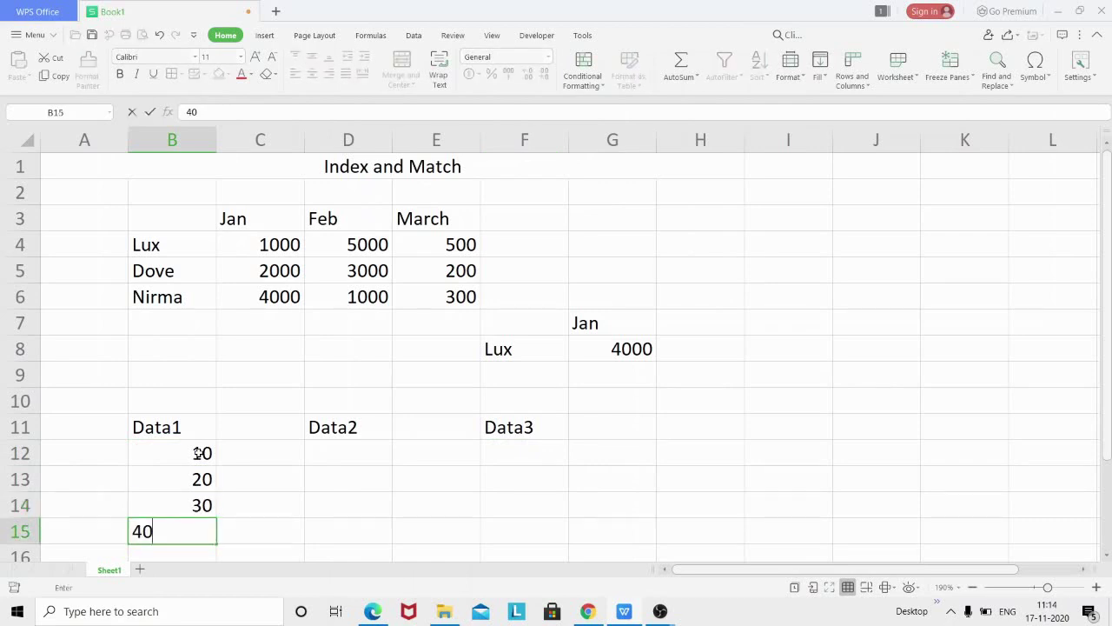
Fill Data2 with 40, 30, 20 and 10 in D12:D15
{"action": "left_click", "coordinate": [348, 454]}
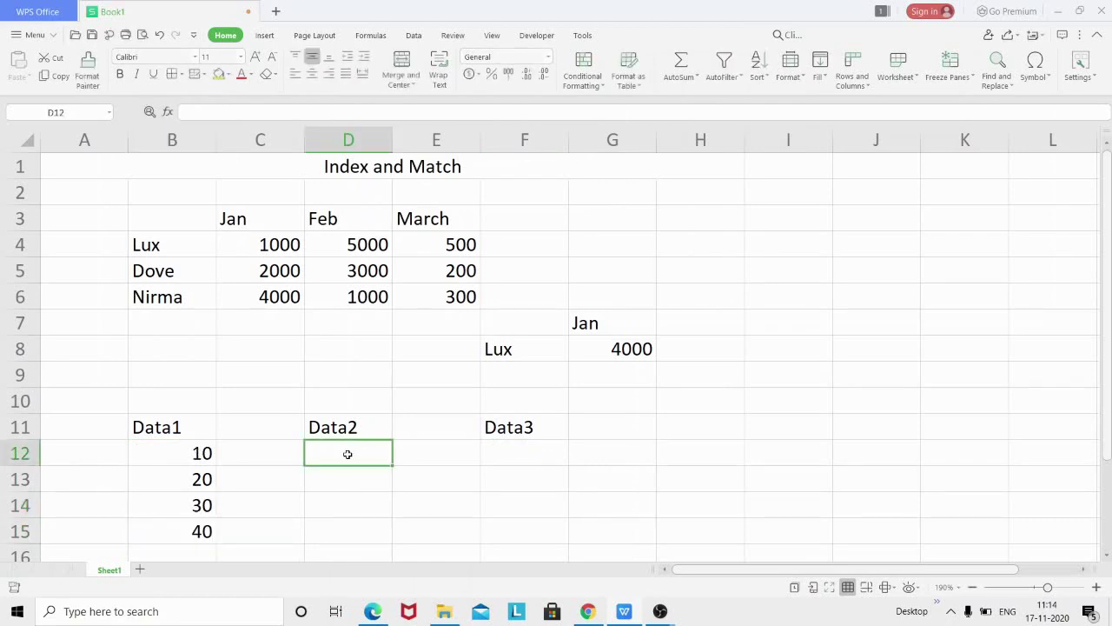
{"action": "type", "text": "40"}
{"action": "key", "text": "Return"}
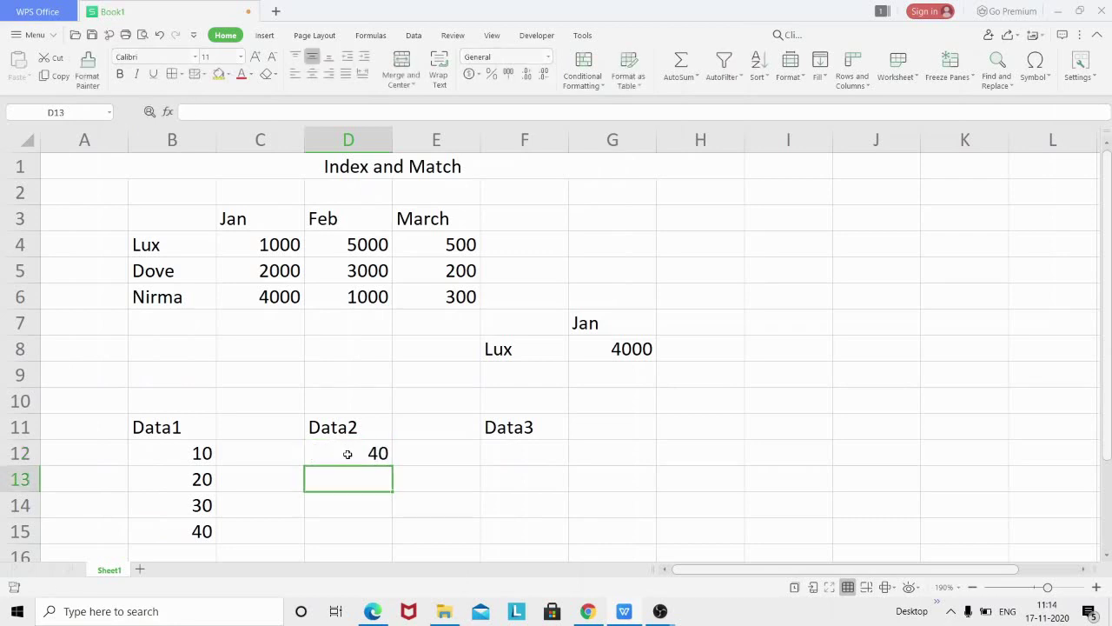
{"action": "type", "text": "30"}
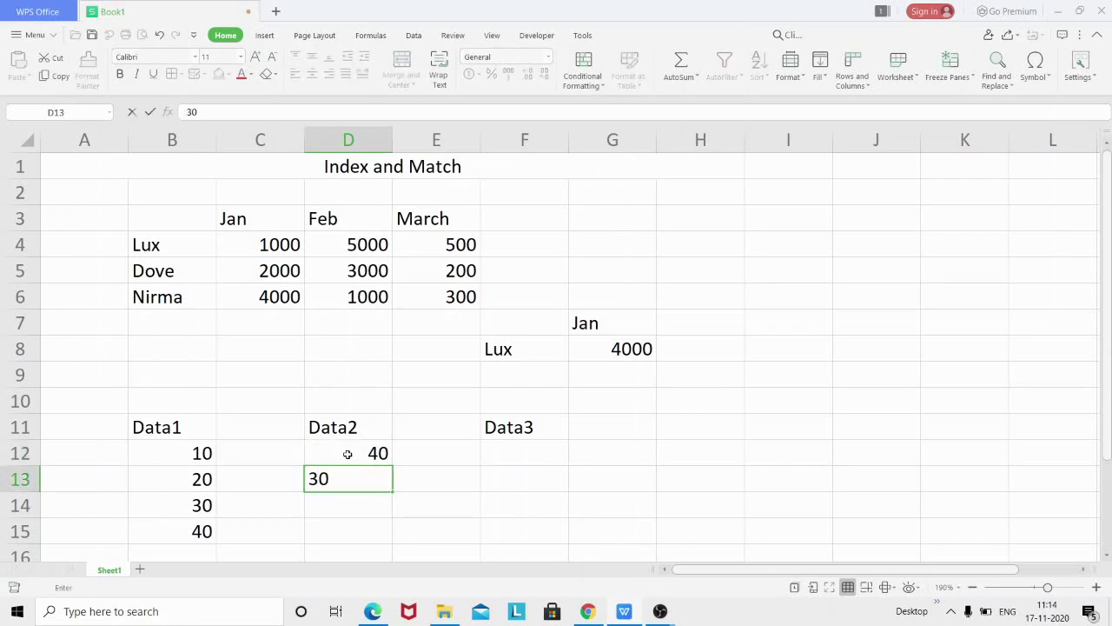
{"action": "key", "text": "Return"}
{"action": "type", "text": "20"}
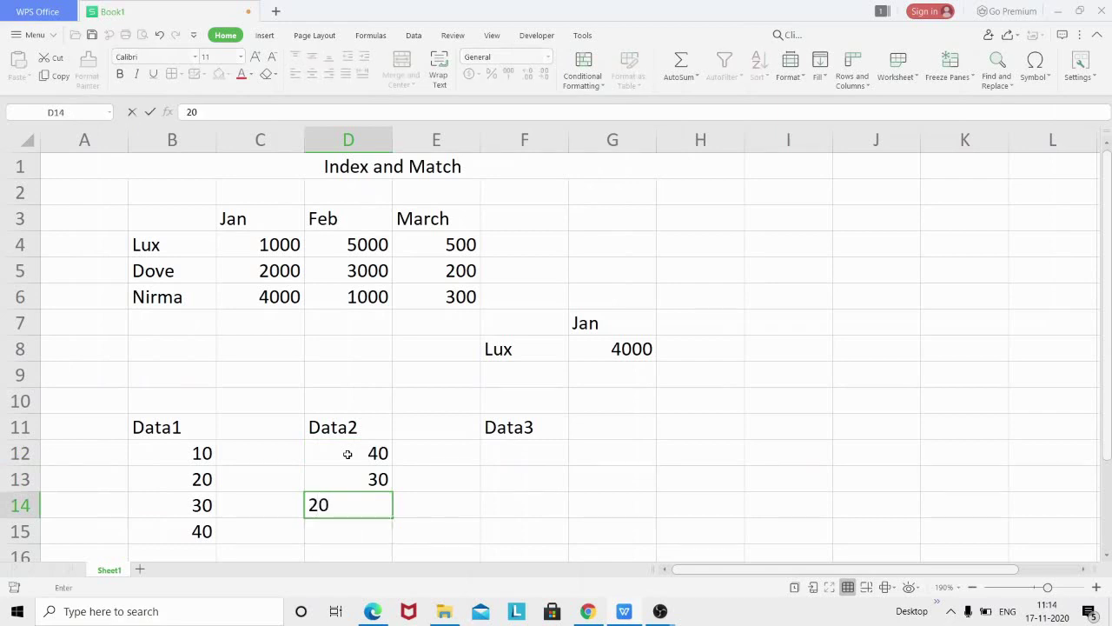
{"action": "key", "text": "Return"}
{"action": "type", "text": "1"}
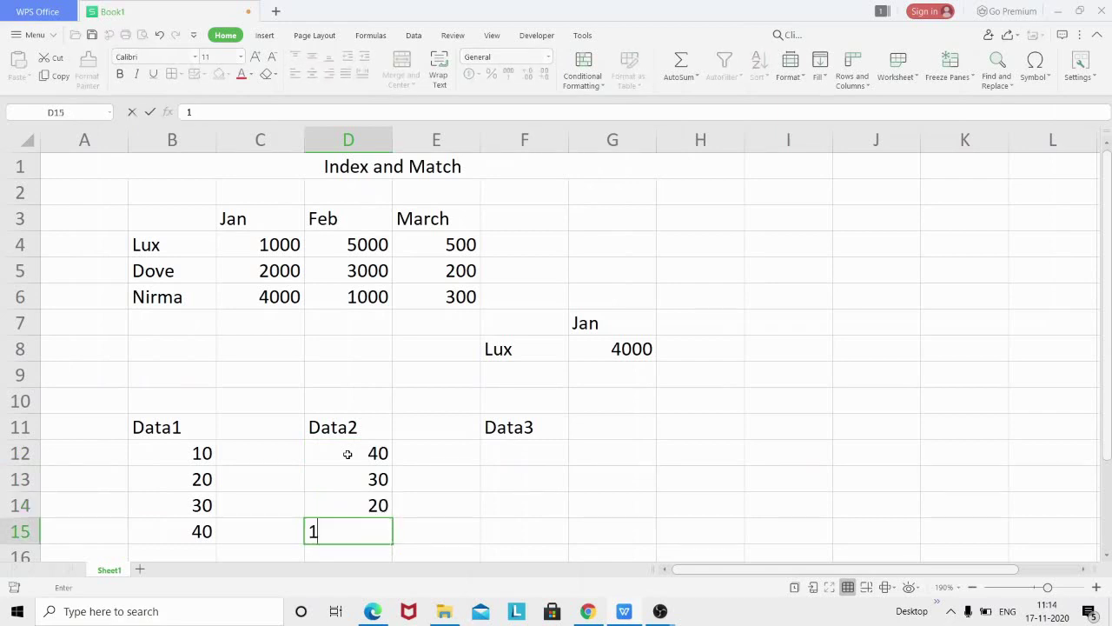
{"action": "type", "text": "0"}
List four first names under Data3 in F12:F15
{"action": "left_click", "coordinate": [527, 458]}
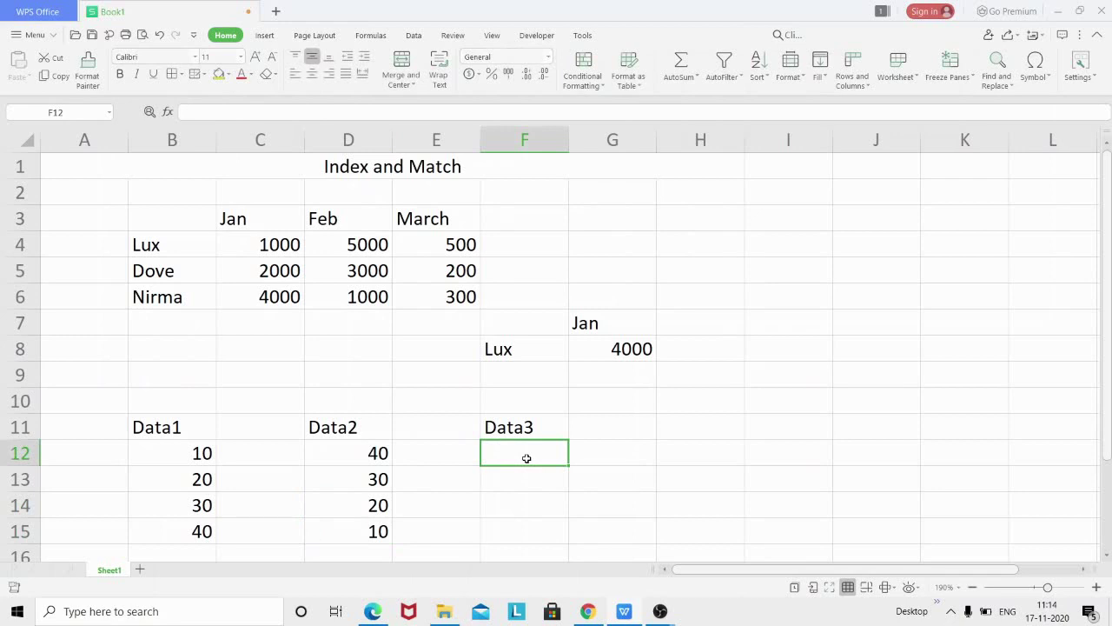
{"action": "type", "text": "Sa"}
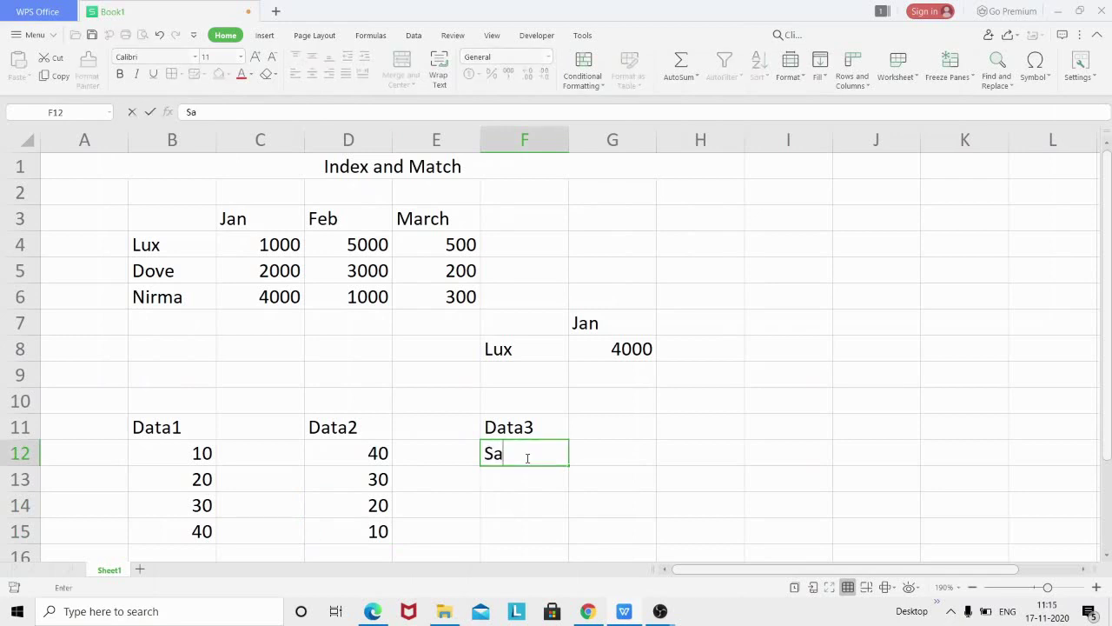
{"action": "type", "text": "chin"}
{"action": "key", "text": "Return"}
{"action": "type", "text": "Am"}
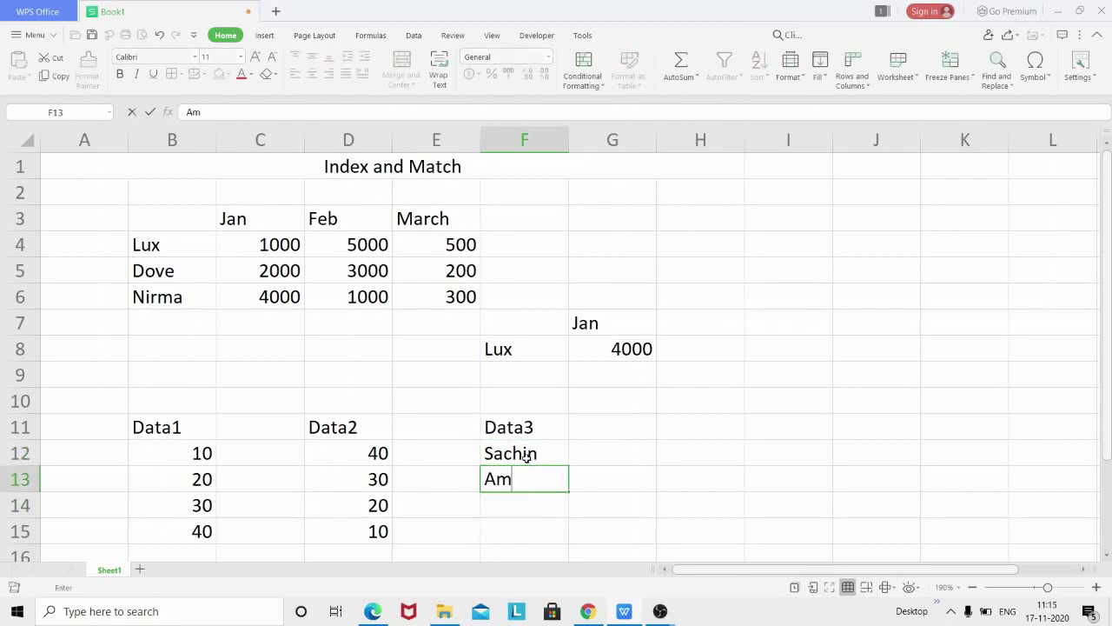
{"action": "type", "text": "it"}
{"action": "key", "text": "Return"}
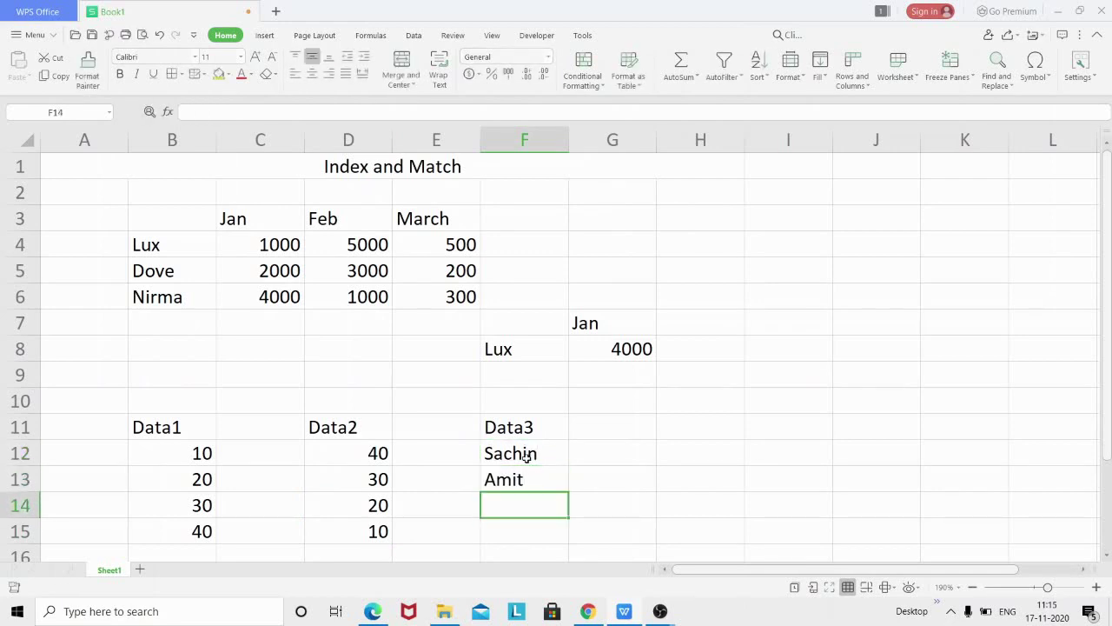
{"action": "type", "text": "Sumi"}
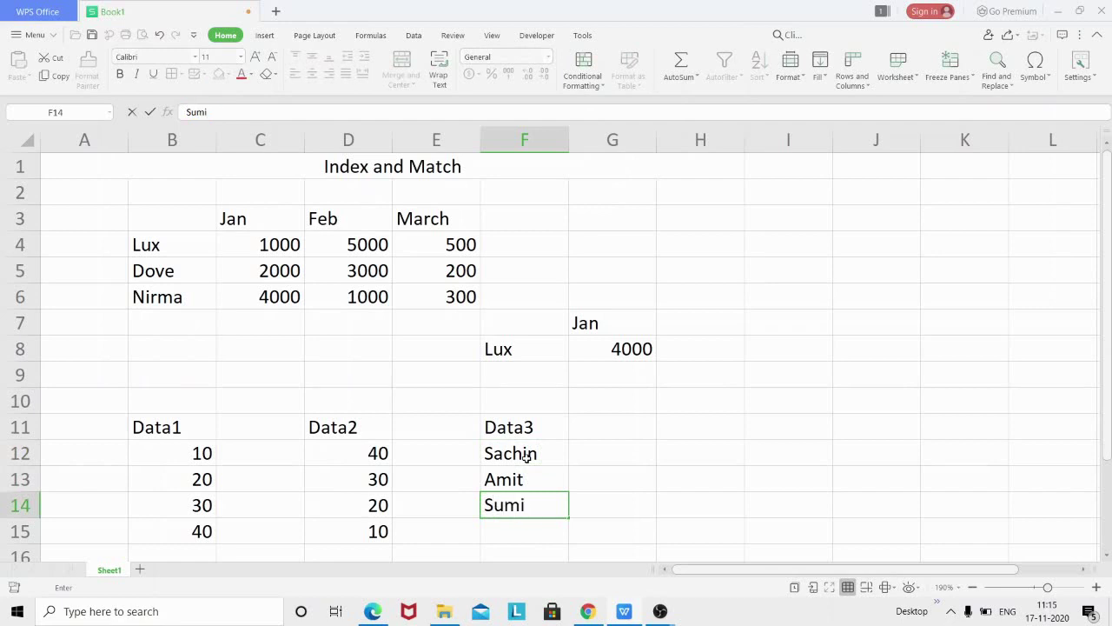
{"action": "type", "text": "t"}
{"action": "key", "text": "Return"}
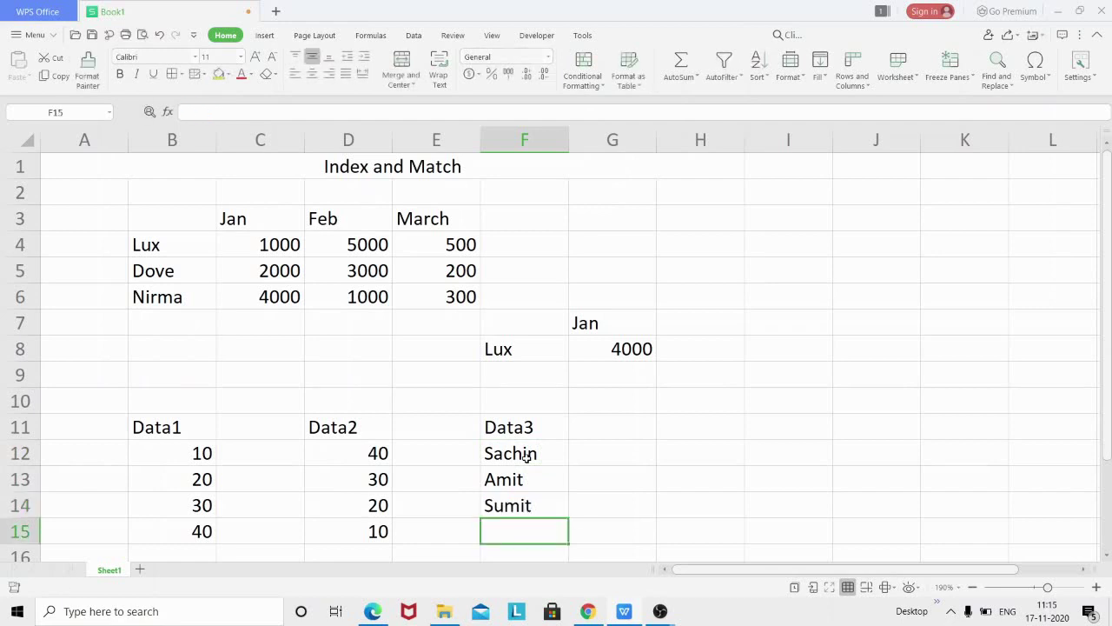
{"action": "type", "text": "Ani"}
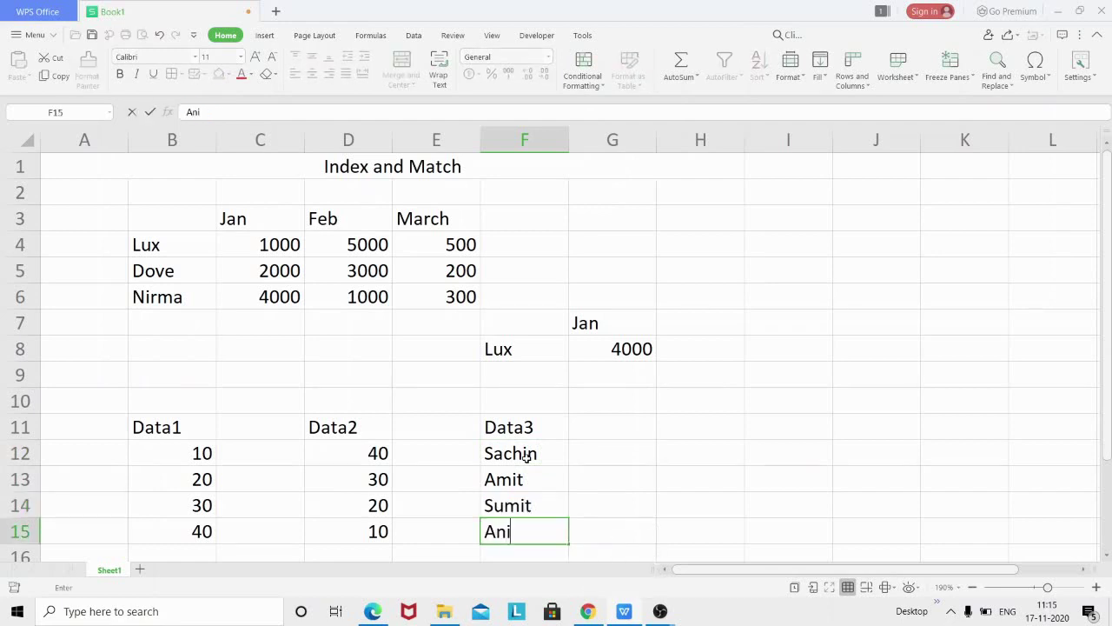
{"action": "type", "text": "l"}
Enter the lookup value 25 in B17
{"action": "scroll", "coordinate": [1108, 412], "scroll_direction": "down", "scroll_amount": 1}
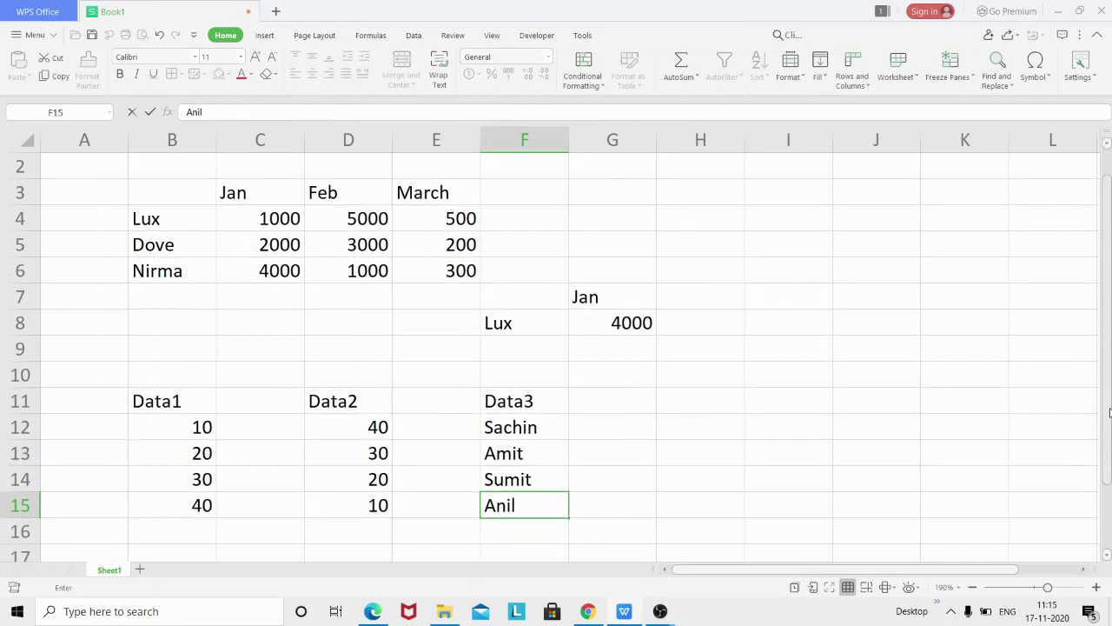
{"action": "scroll", "coordinate": [1109, 412], "scroll_direction": "down", "scroll_amount": 2}
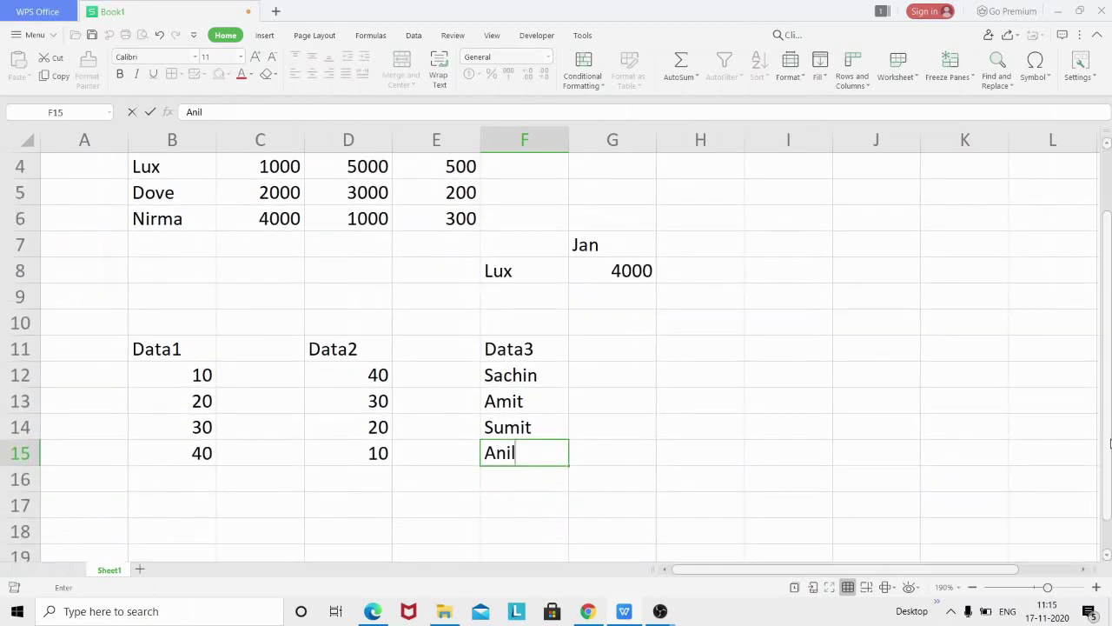
{"action": "left_click", "coordinate": [201, 530]}
{"action": "left_click", "coordinate": [198, 505]}
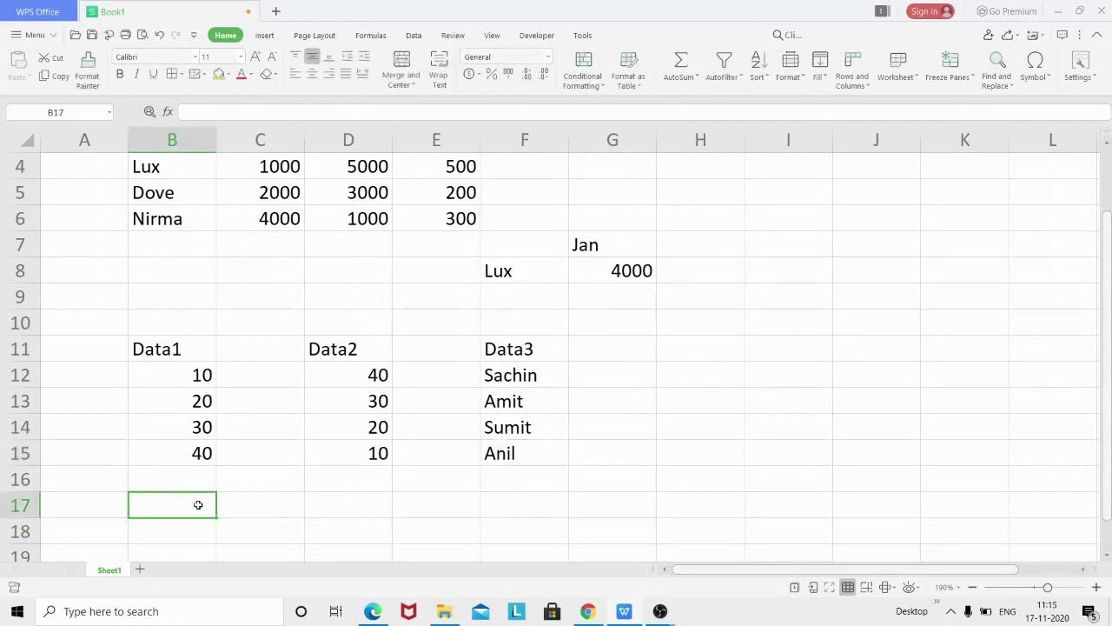
{"action": "type", "text": "2"}
{"action": "type", "text": "5"}
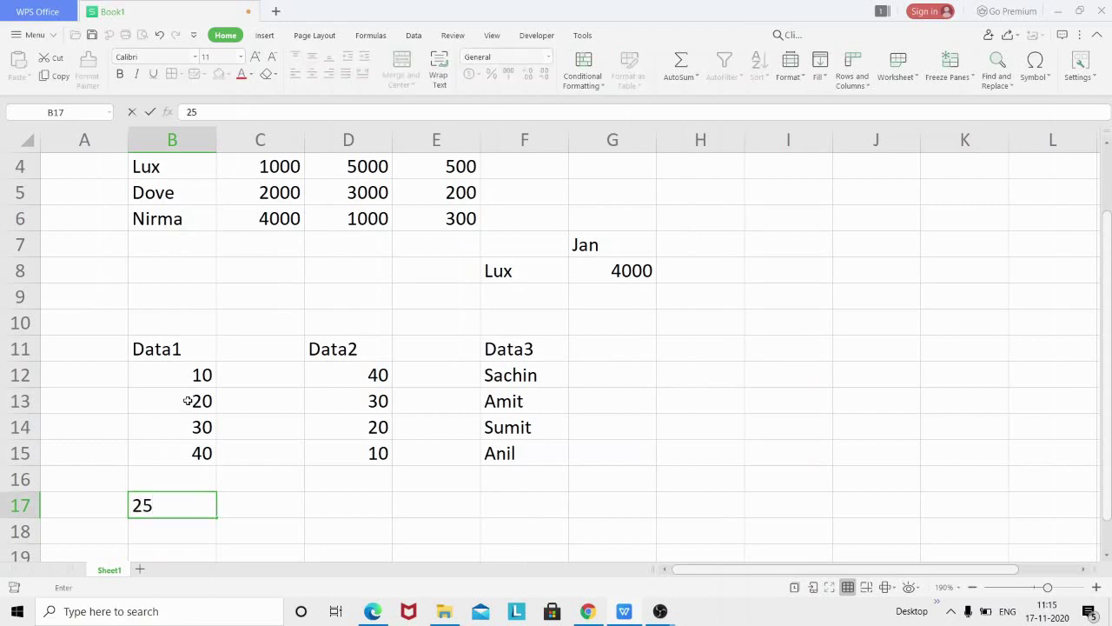
{"action": "left_click", "coordinate": [157, 536]}
Enter =MATCH(B17,B12:B15,1) in B18, which returns 2
{"action": "type", "text": "="}
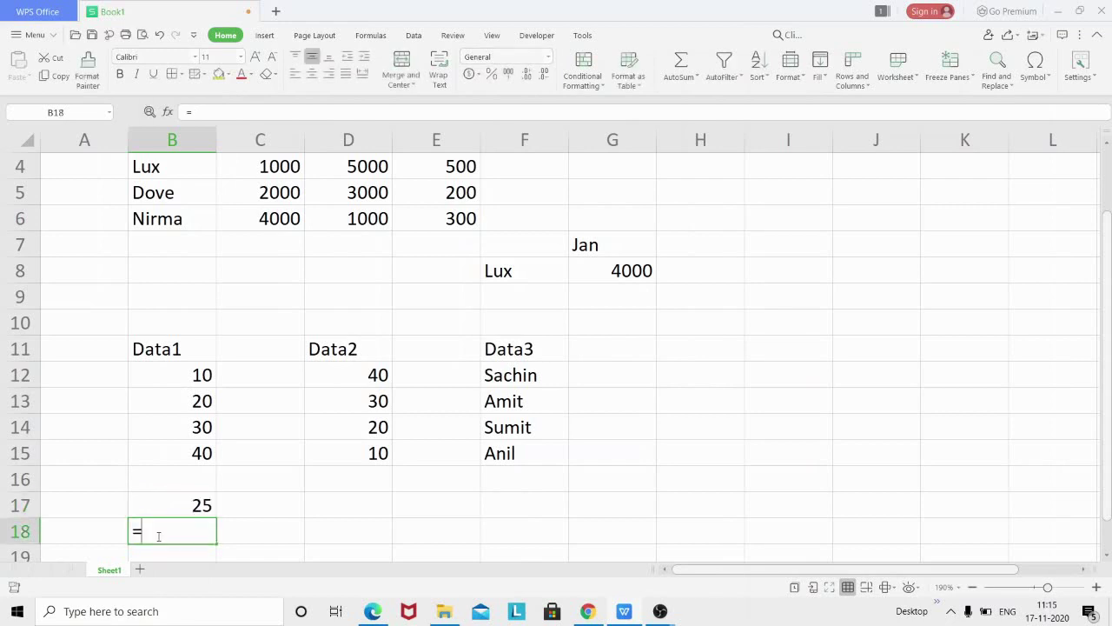
{"action": "type", "text": "ma"}
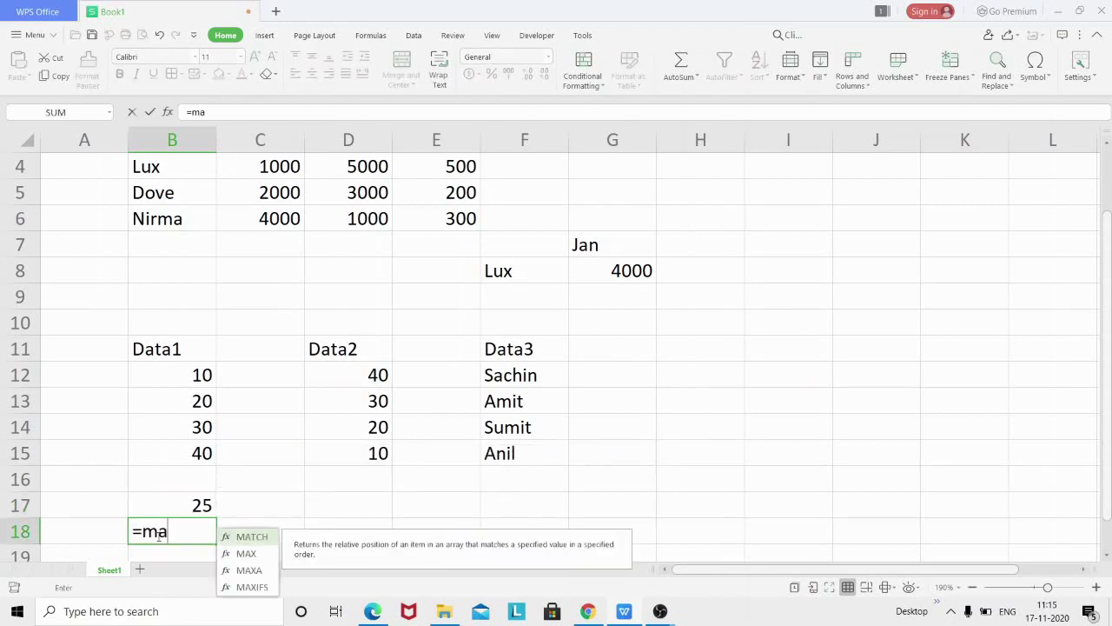
{"action": "key", "text": "Tab"}
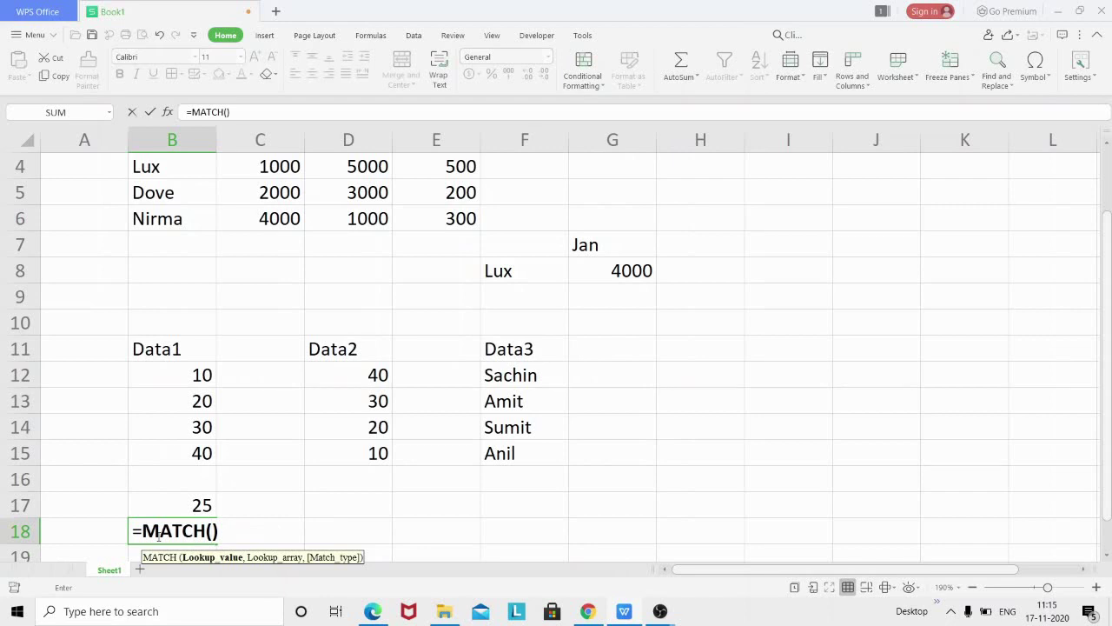
{"action": "left_click", "coordinate": [184, 502]}
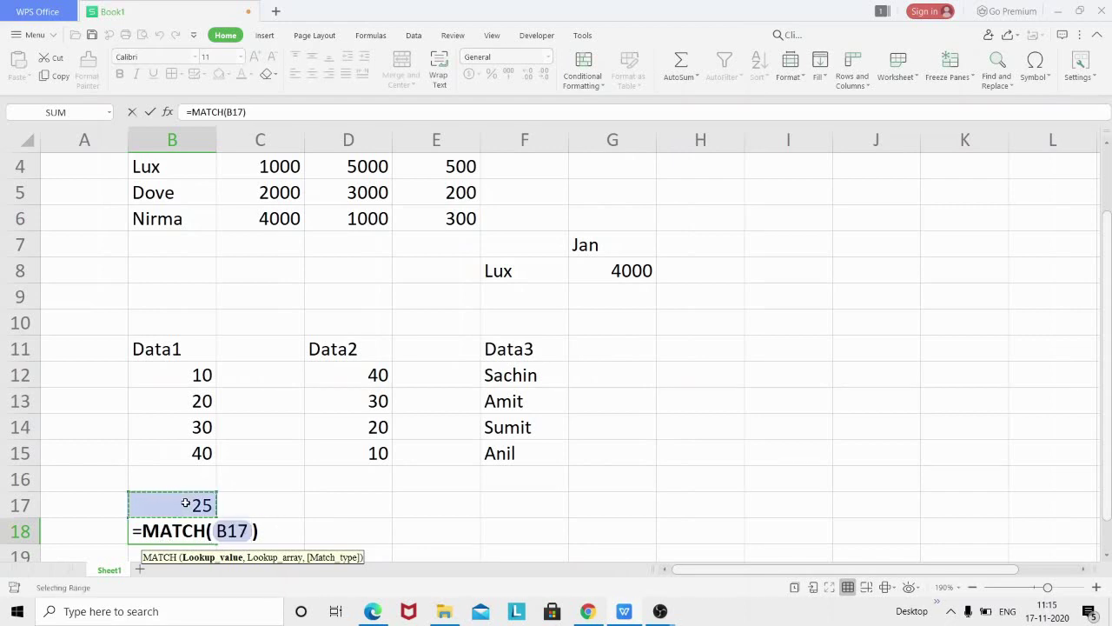
{"action": "type", "text": ","}
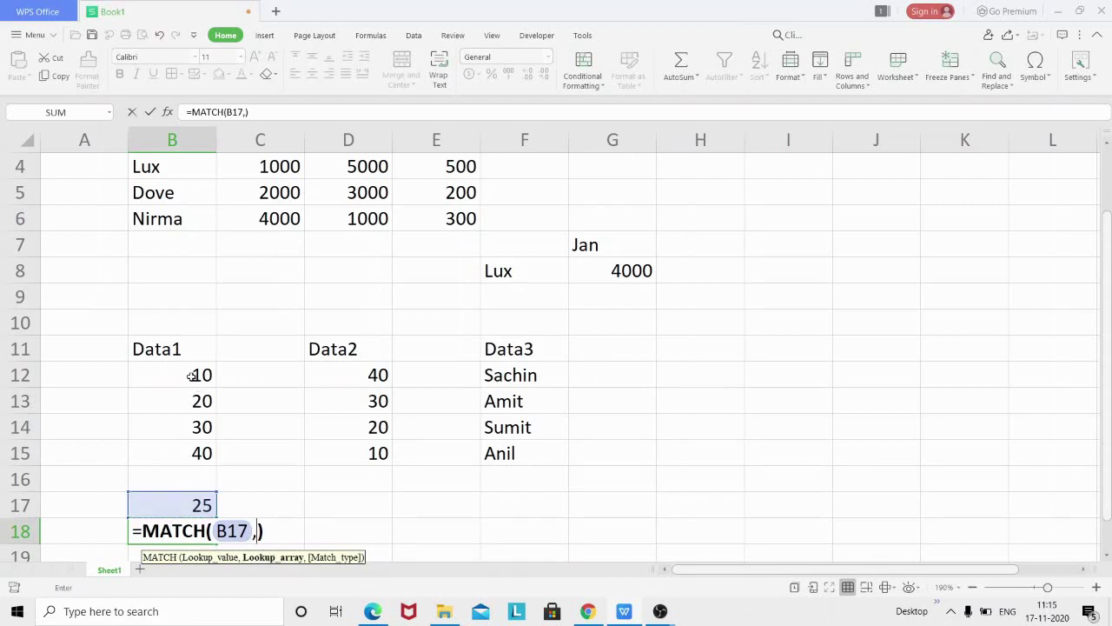
{"action": "left_click_drag", "start_coordinate": [191, 375], "coordinate": [185, 459]}
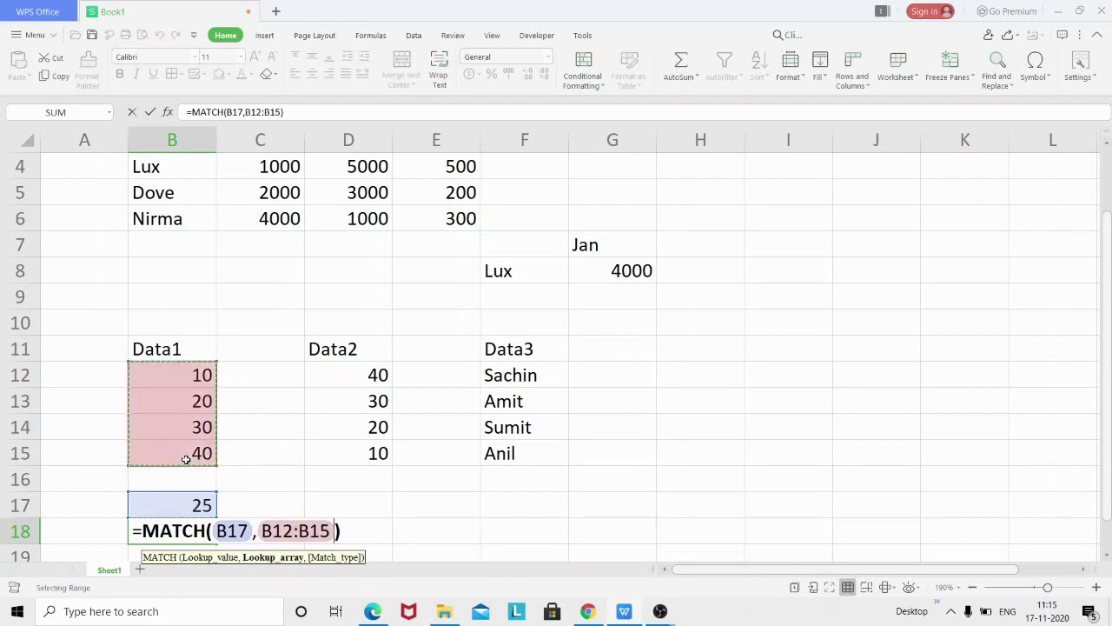
{"action": "type", "text": ","}
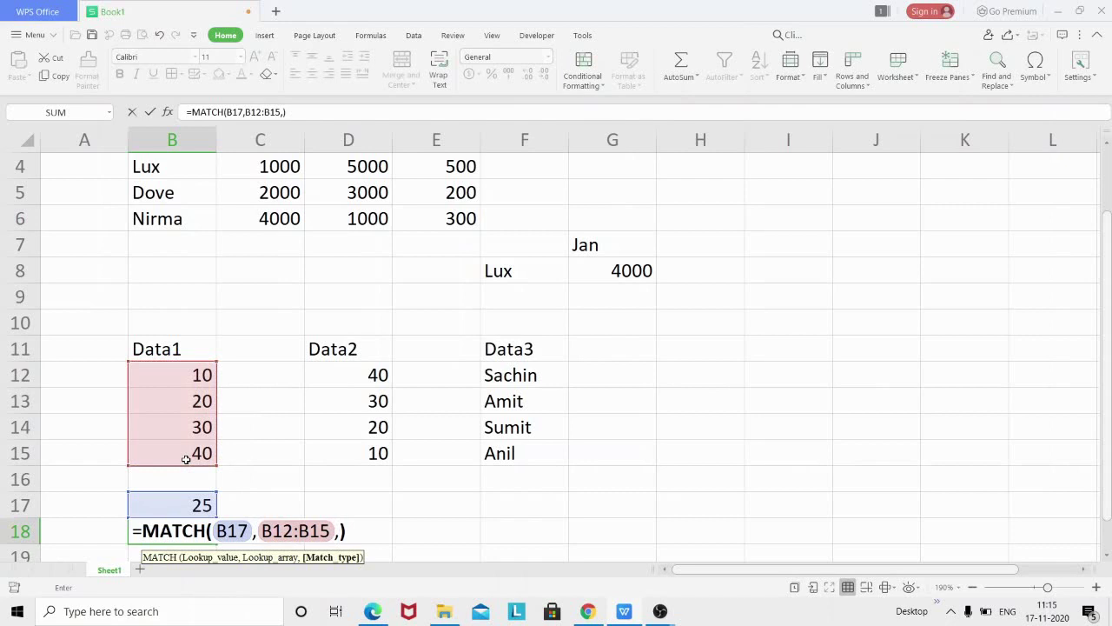
{"action": "type", "text": "1"}
{"action": "key", "text": "Return"}
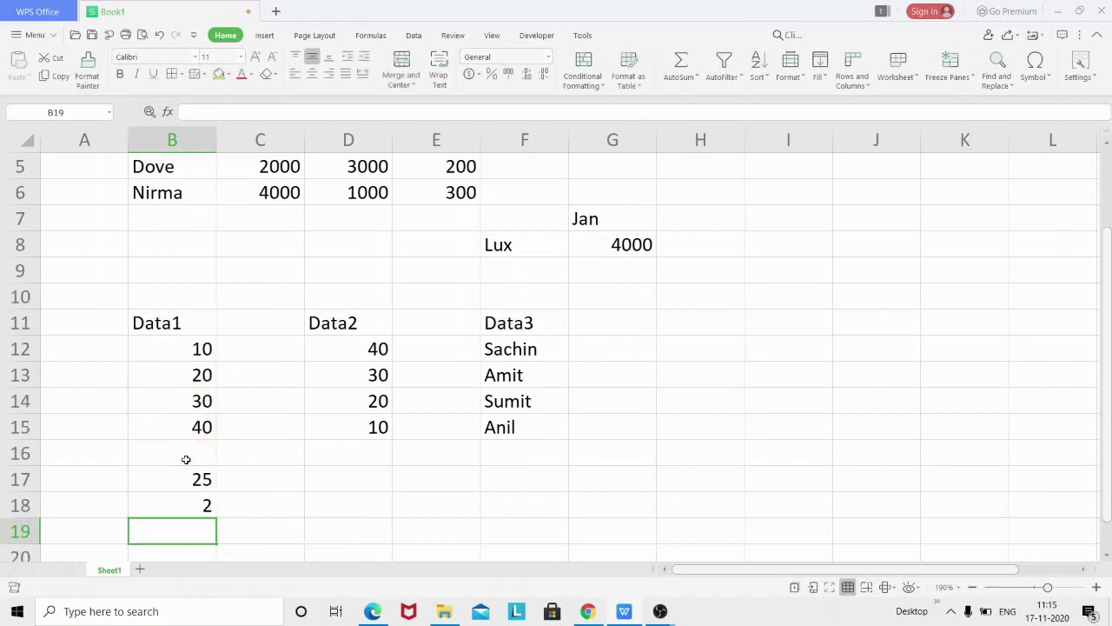
Review the B18 formula, comparing lookup value 25 in B17 with 20 in B13
{"action": "left_click", "coordinate": [190, 505]}
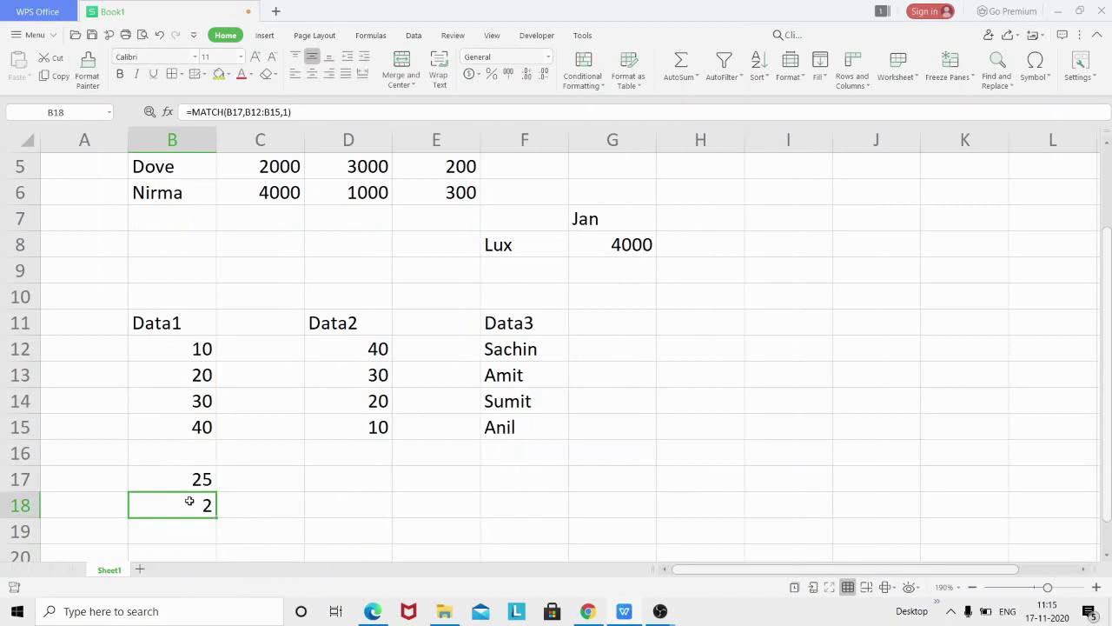
{"action": "left_click", "coordinate": [201, 379]}
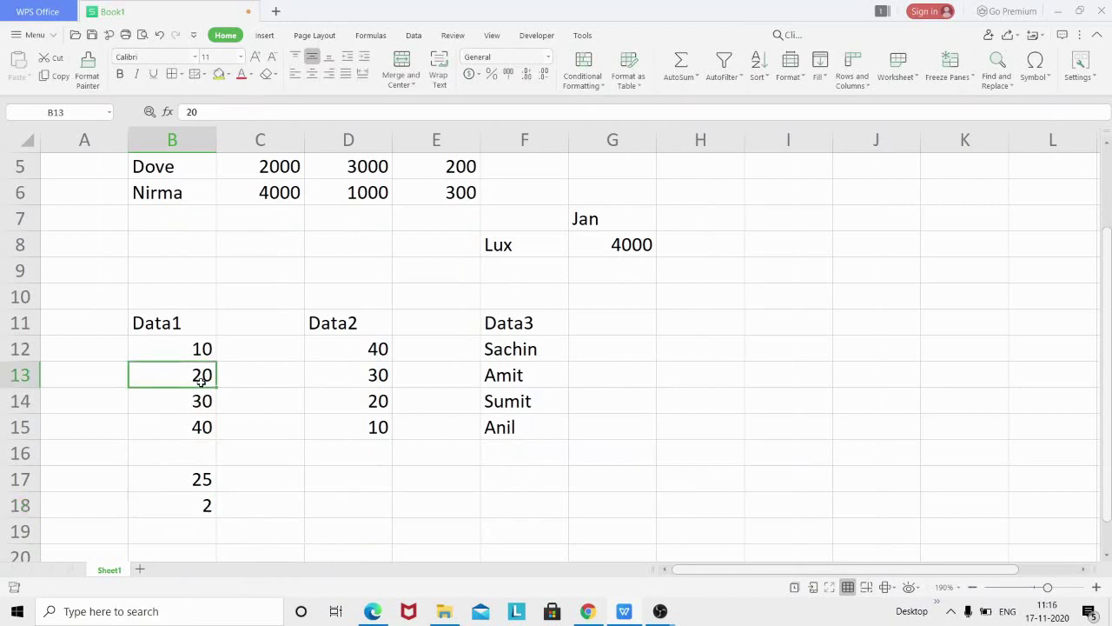
{"action": "left_click", "coordinate": [204, 484]}
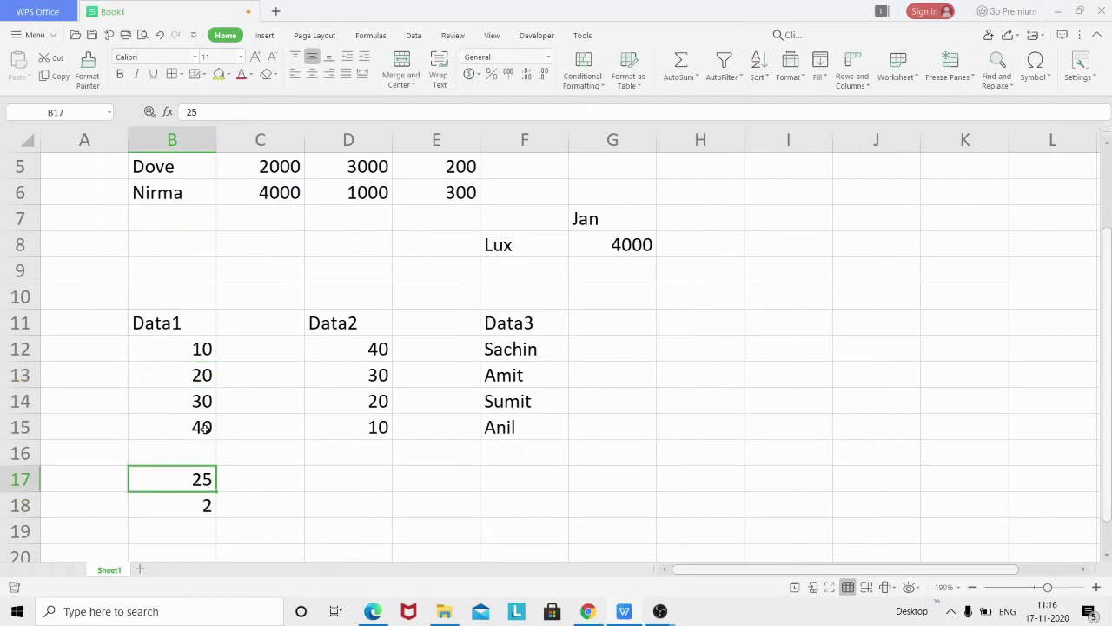
{"action": "left_click", "coordinate": [203, 376]}
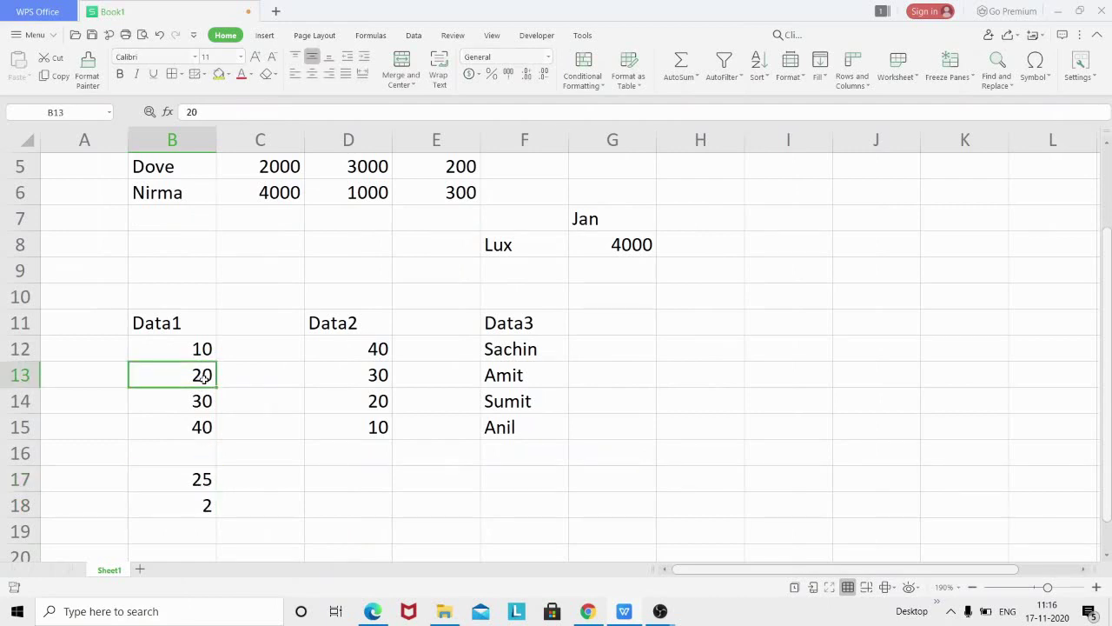
Enter =MATCH(B17,D12:D15,1) in D17 against the descending Data2 list
{"action": "left_click", "coordinate": [367, 483]}
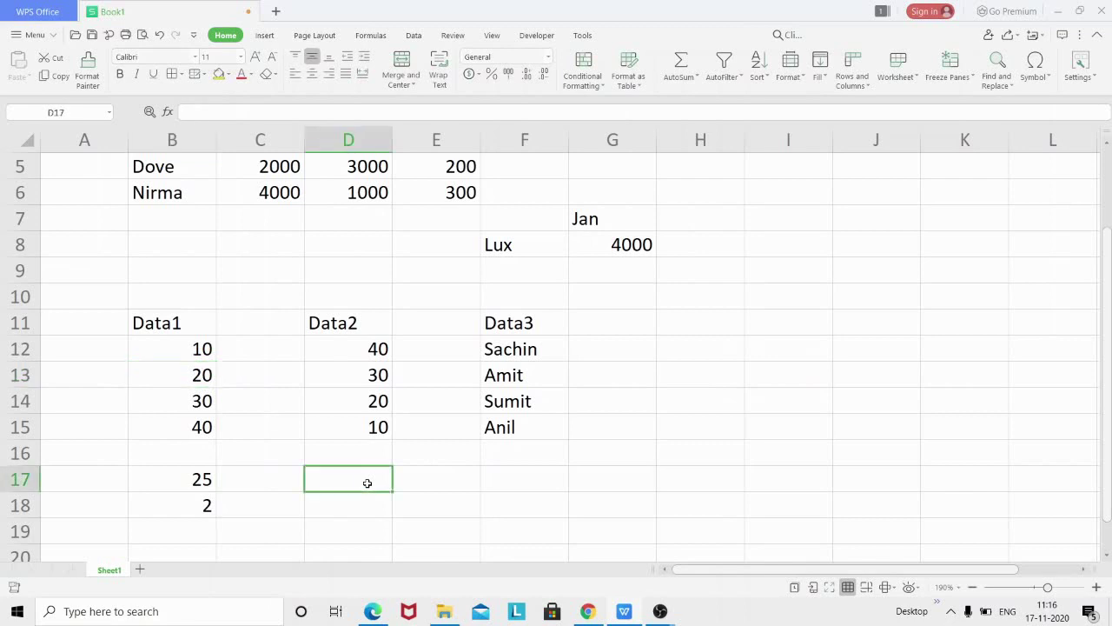
{"action": "type", "text": "="}
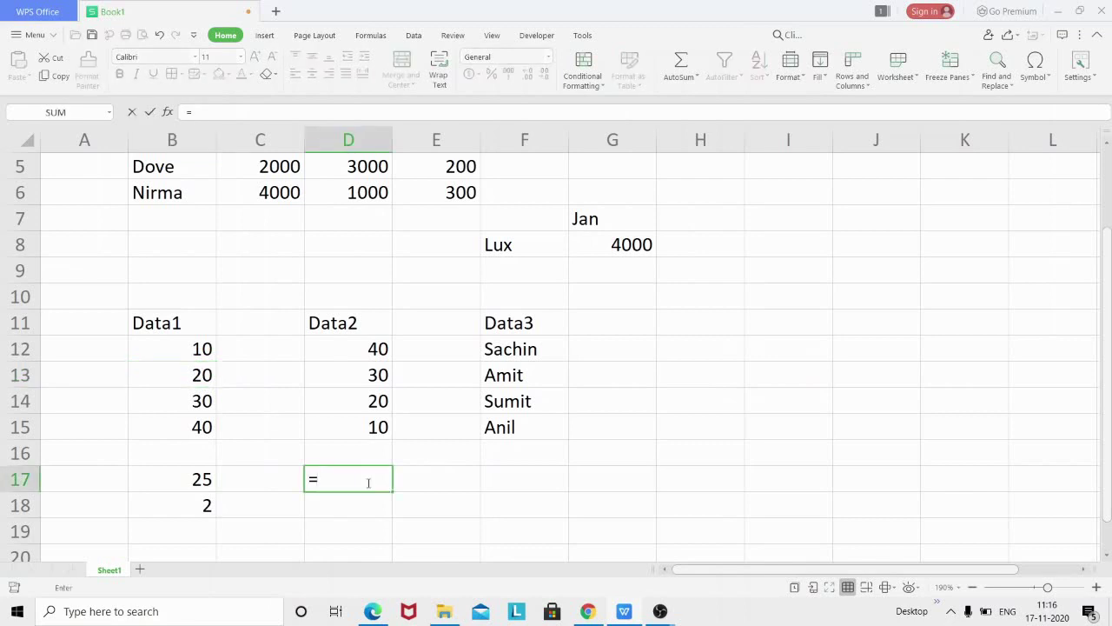
{"action": "type", "text": "mat"}
{"action": "key", "text": "Tab"}
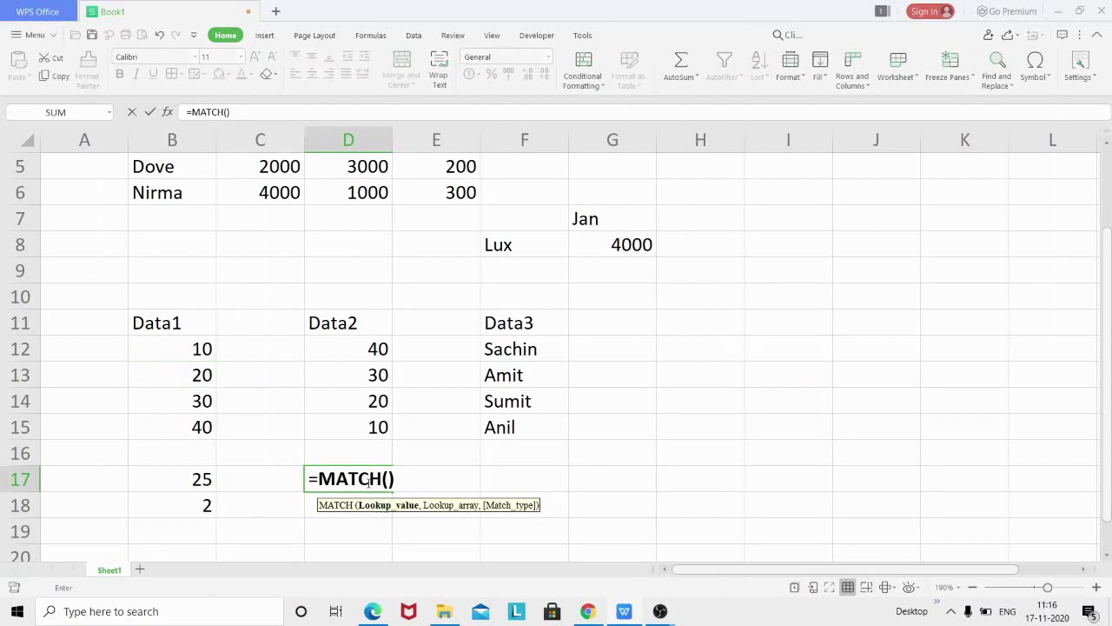
{"action": "left_click", "coordinate": [203, 479]}
{"action": "type", "text": ","}
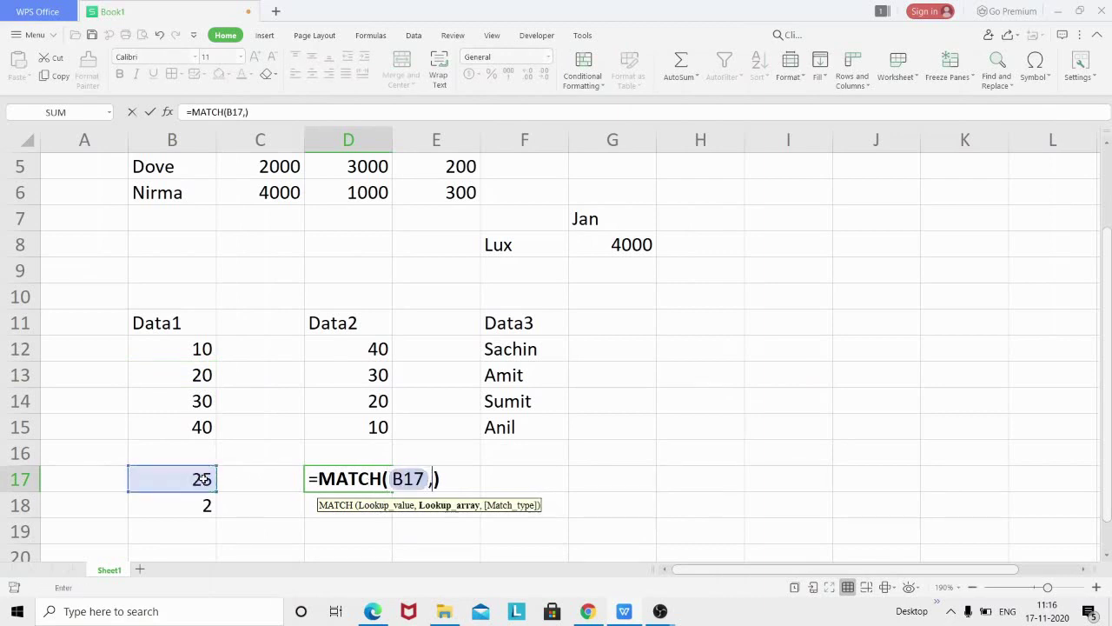
{"action": "left_click", "coordinate": [346, 348]}
{"action": "left_click_drag", "start_coordinate": [346, 349], "coordinate": [349, 431]}
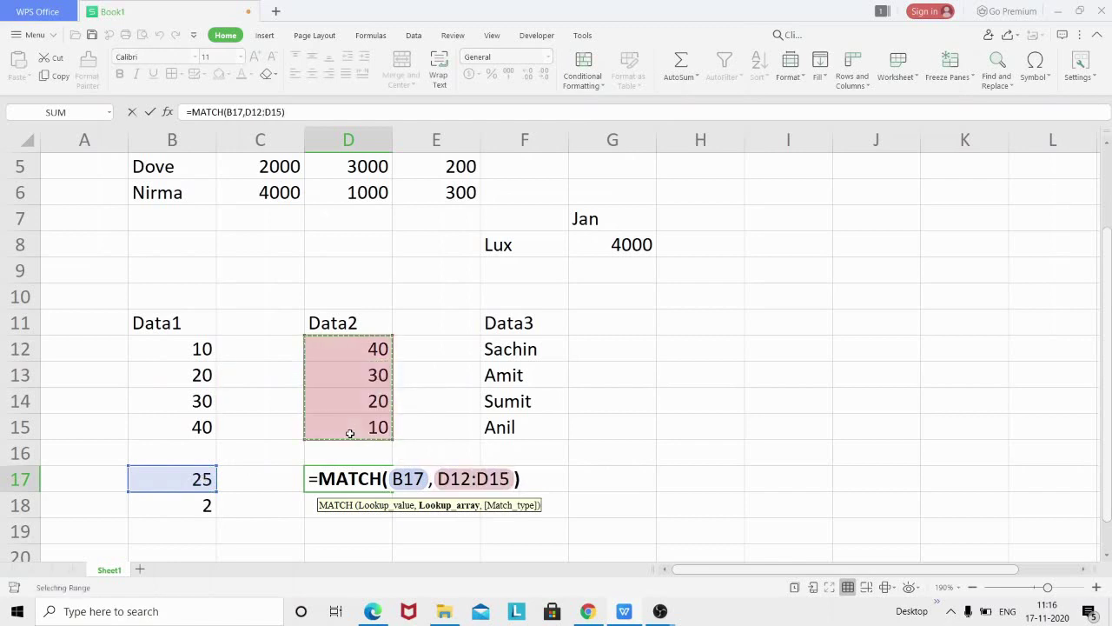
{"action": "type", "text": ","}
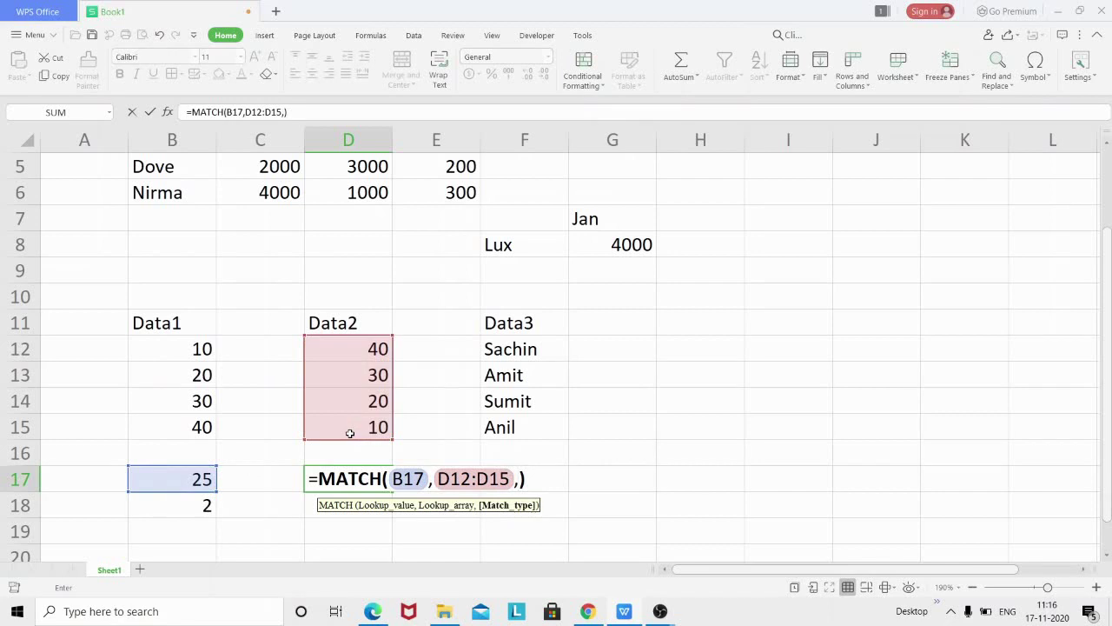
{"action": "type", "text": "1"}
{"action": "key", "text": "Return"}
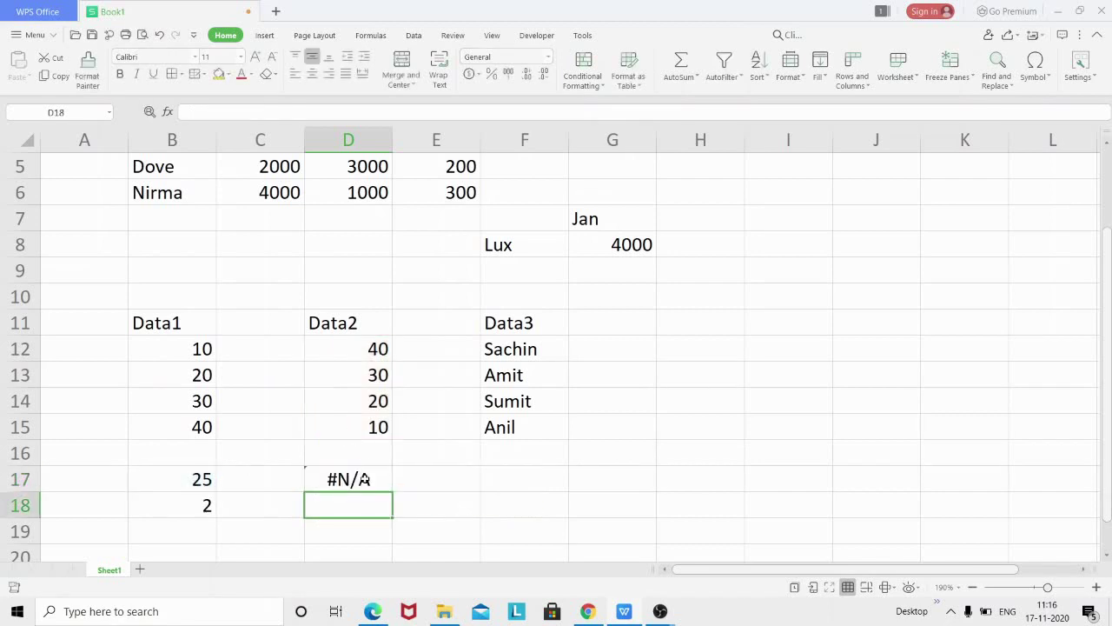
Change the D17 match type to -1 so it returns 2
{"action": "left_click", "coordinate": [365, 478]}
{"action": "double_click", "coordinate": [365, 479]}
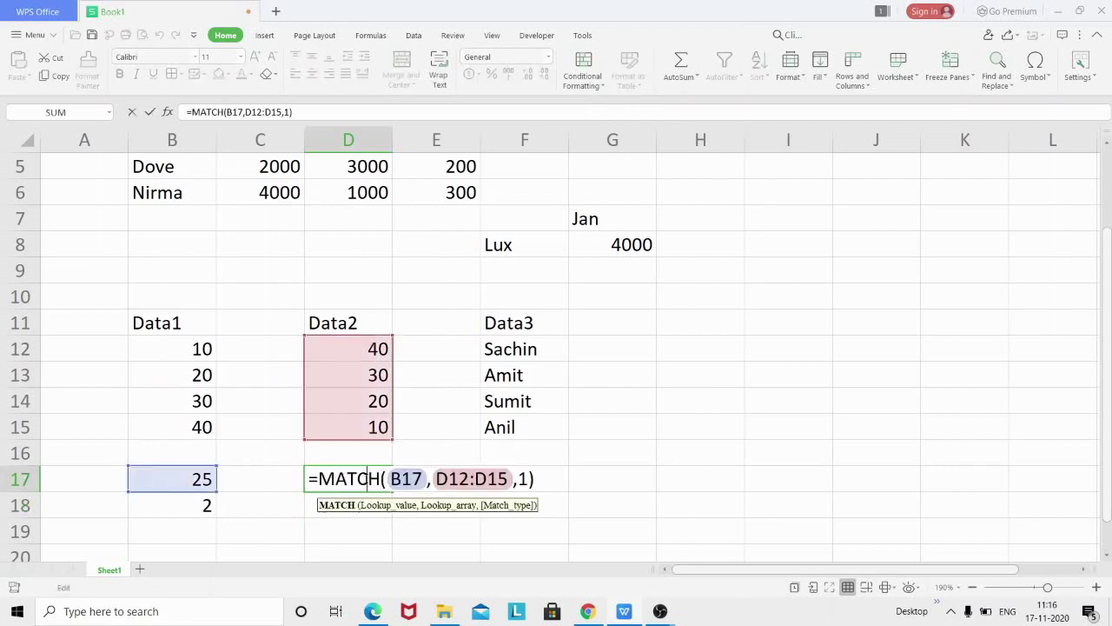
{"action": "left_click", "coordinate": [519, 478]}
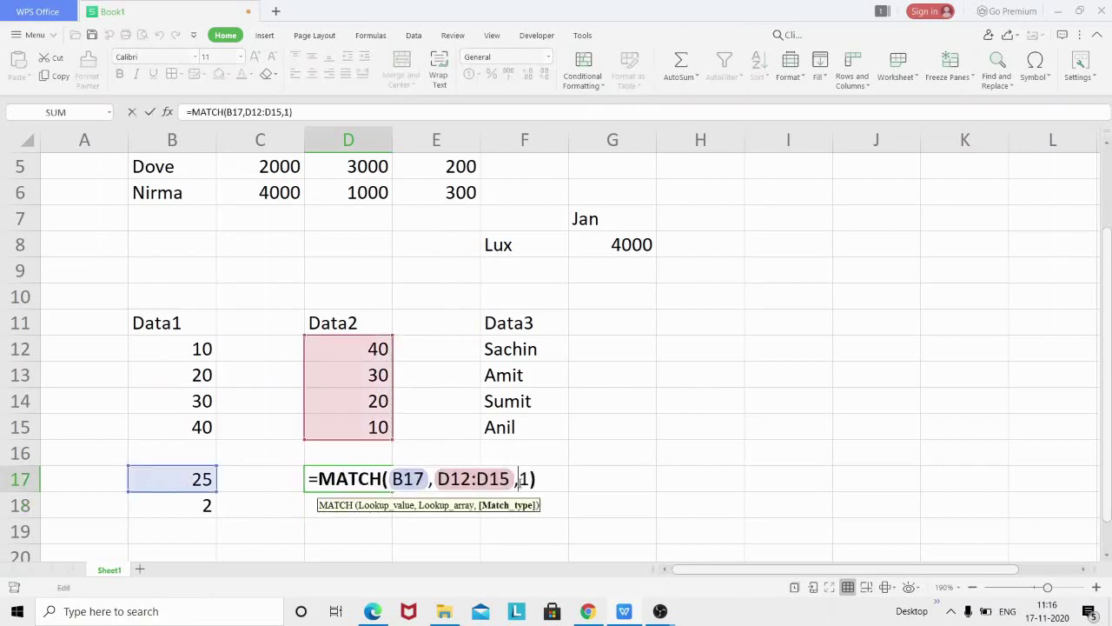
{"action": "type", "text": "-"}
{"action": "key", "text": "Return"}
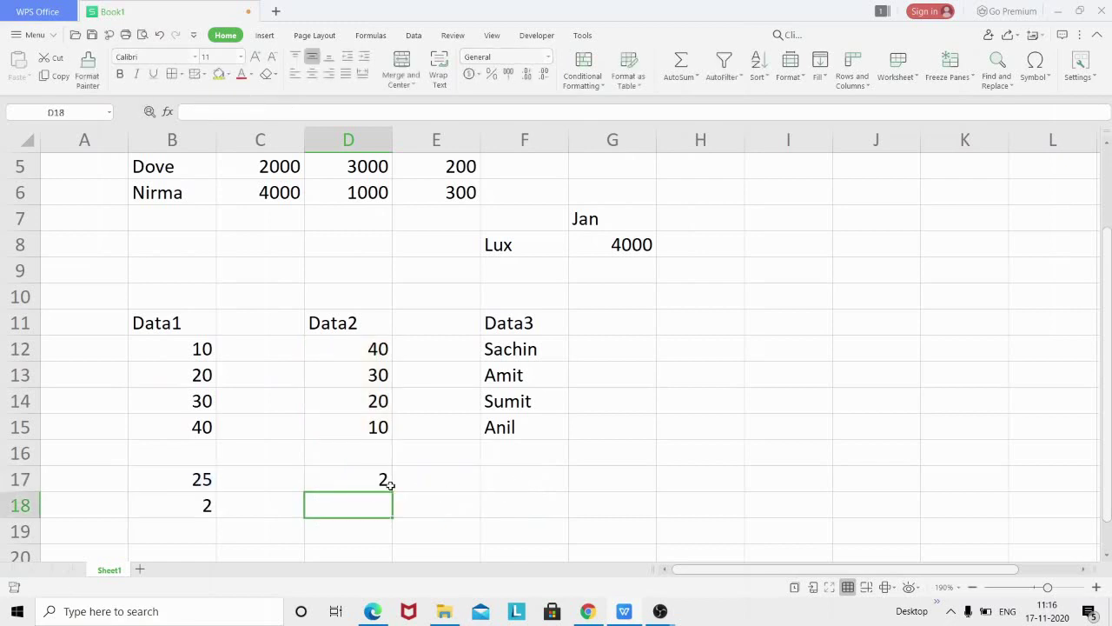
{"action": "left_click", "coordinate": [383, 480]}
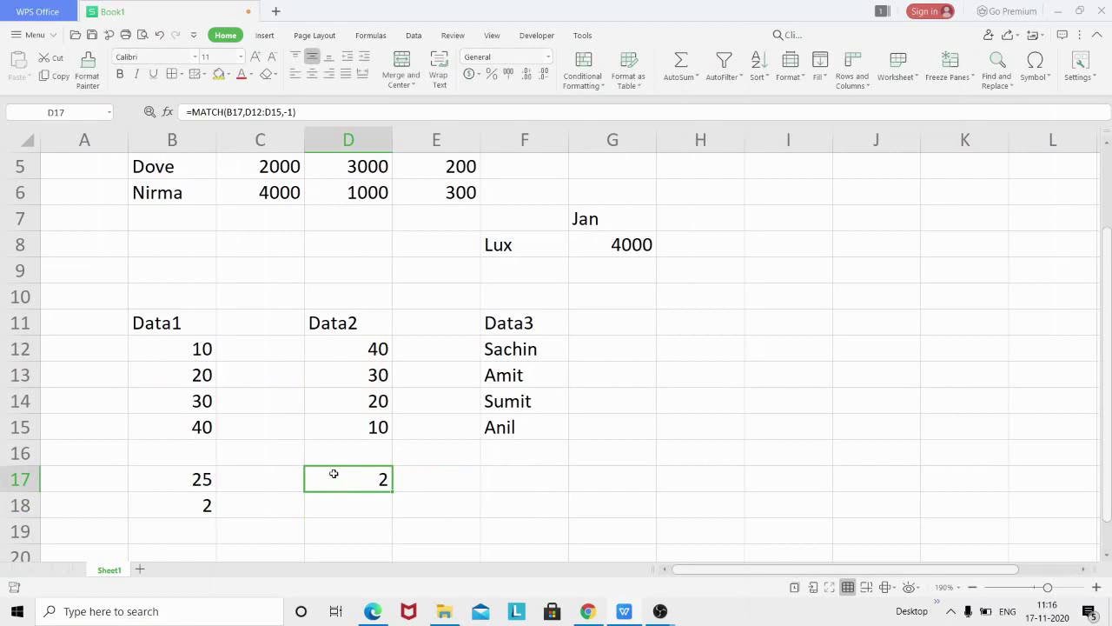
{"action": "left_click", "coordinate": [372, 376]}
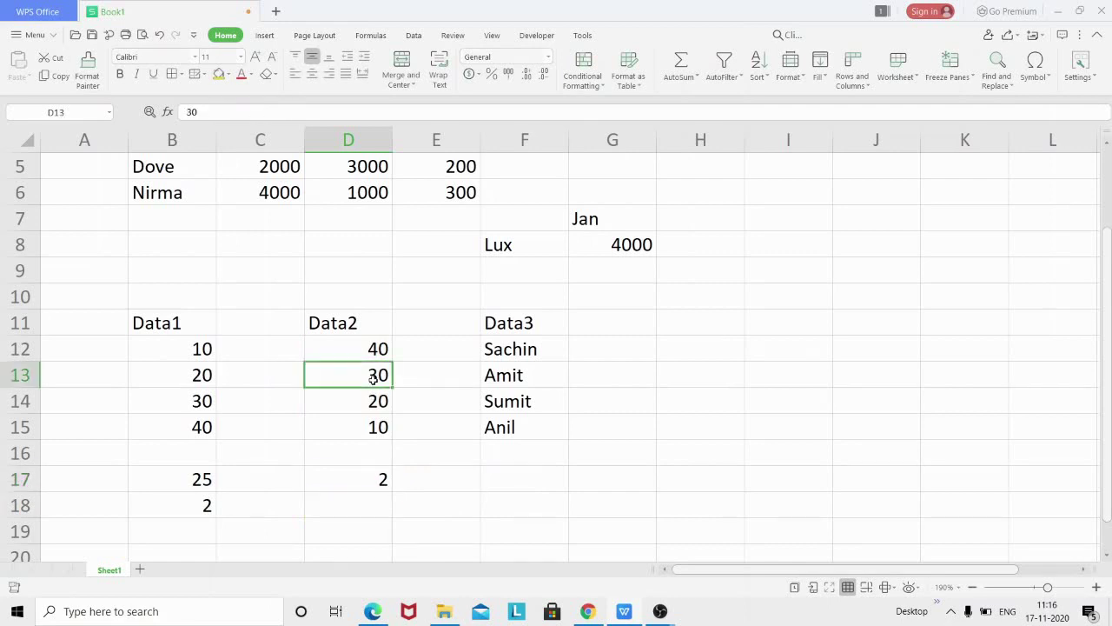
{"action": "double_click", "coordinate": [365, 479]}
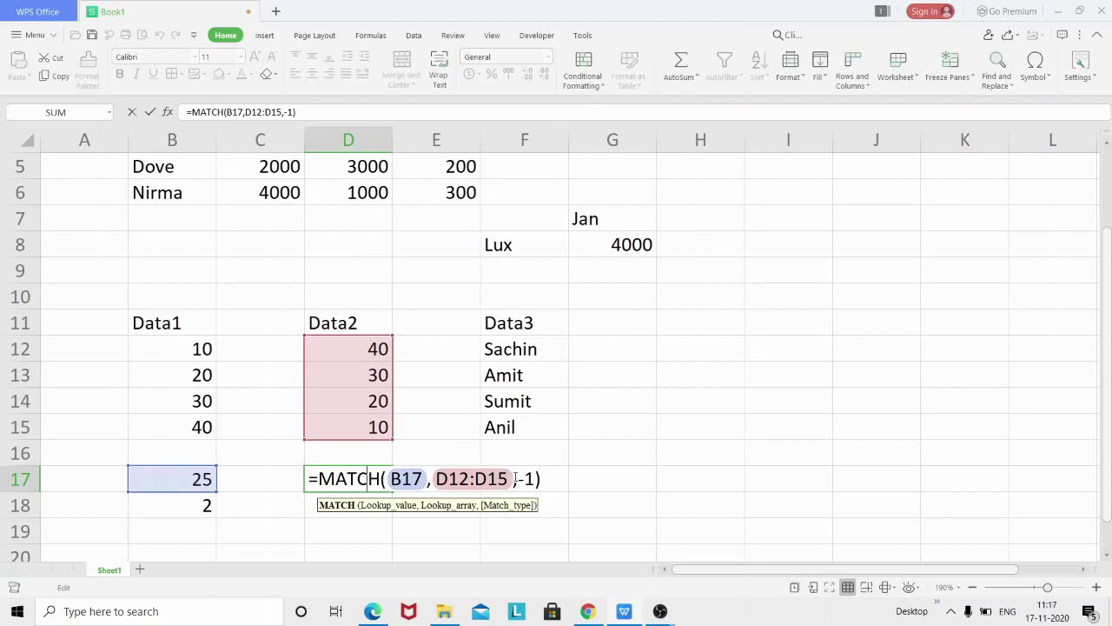
{"action": "left_click", "coordinate": [532, 478]}
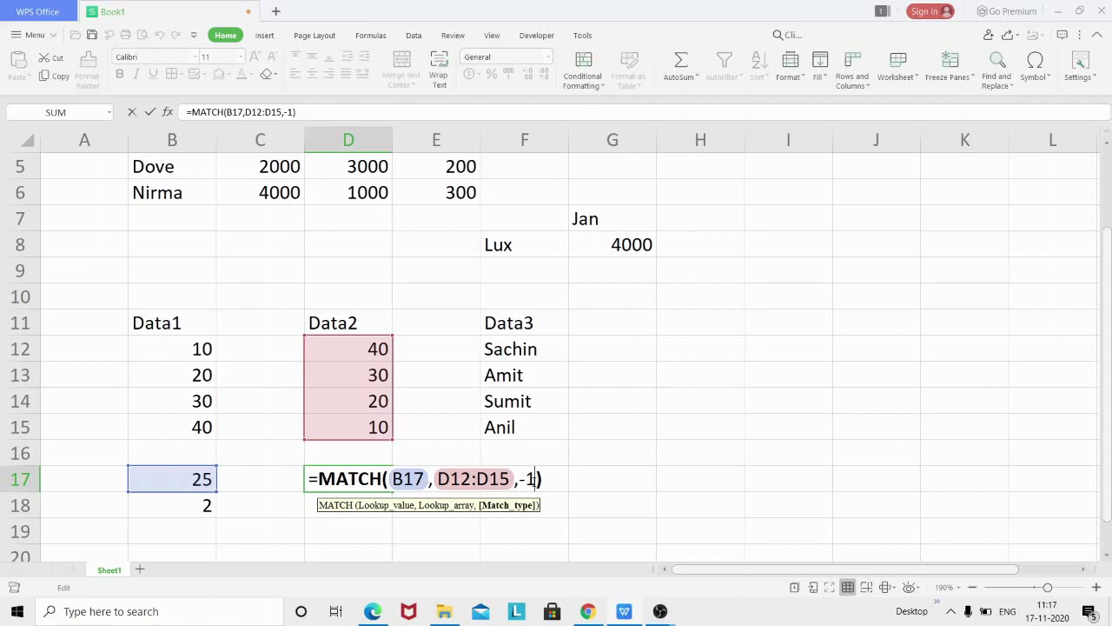
{"action": "key", "text": "Return"}
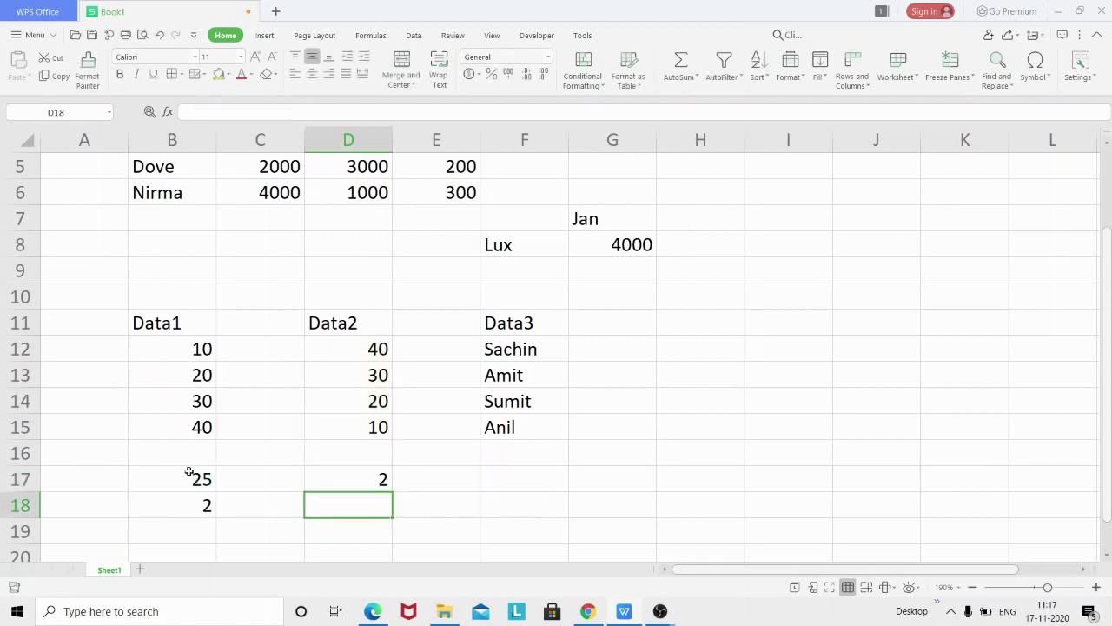
{"action": "double_click", "coordinate": [192, 504]}
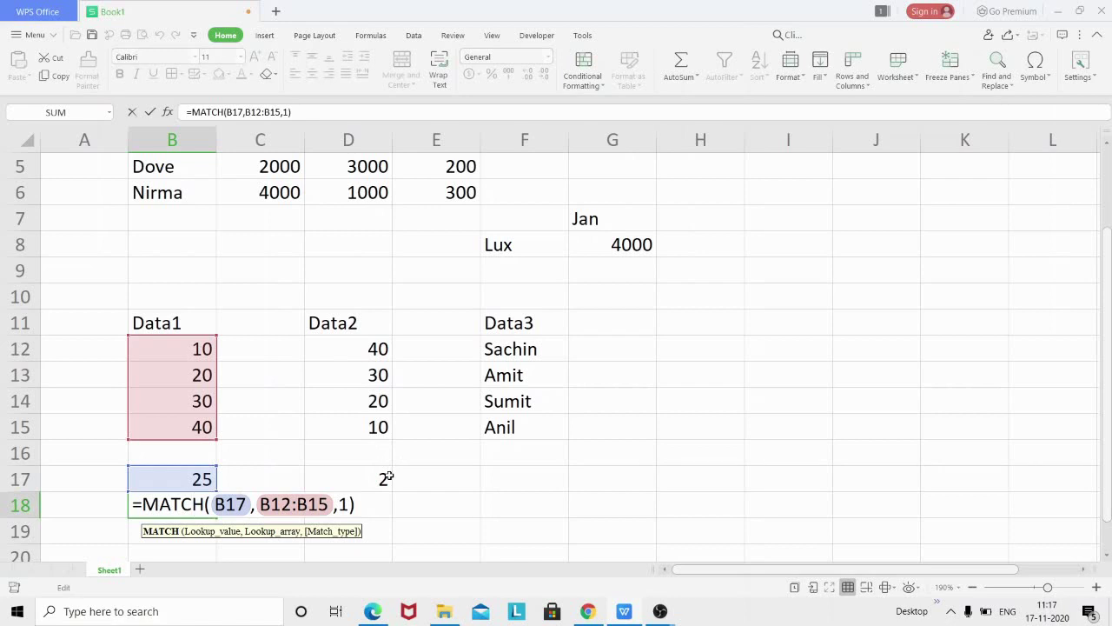
{"action": "key", "text": "Return"}
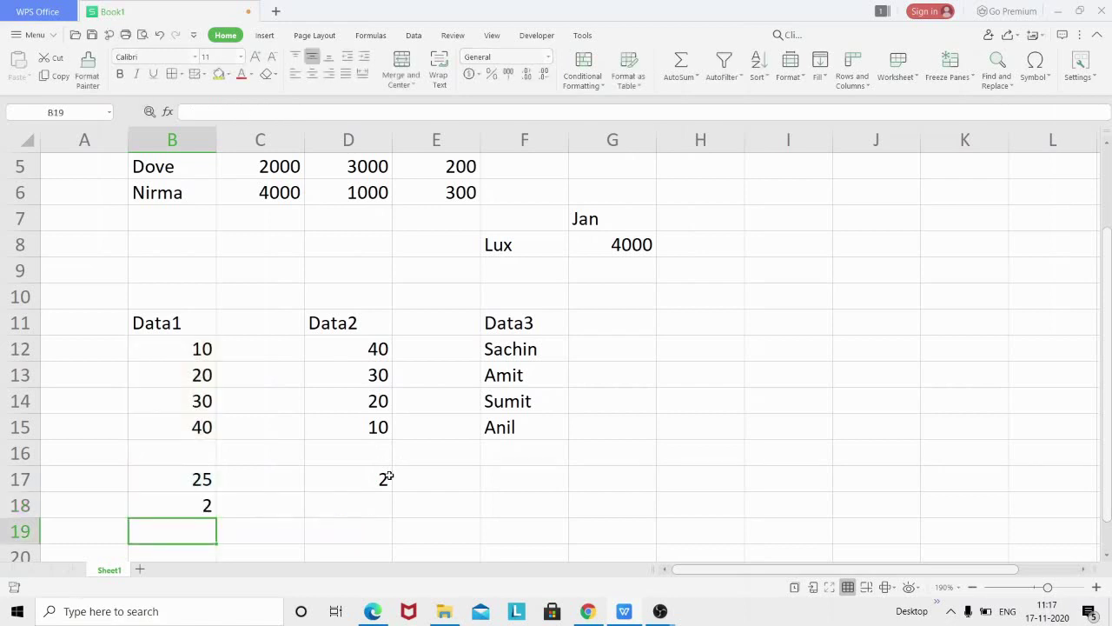
{"action": "double_click", "coordinate": [203, 503]}
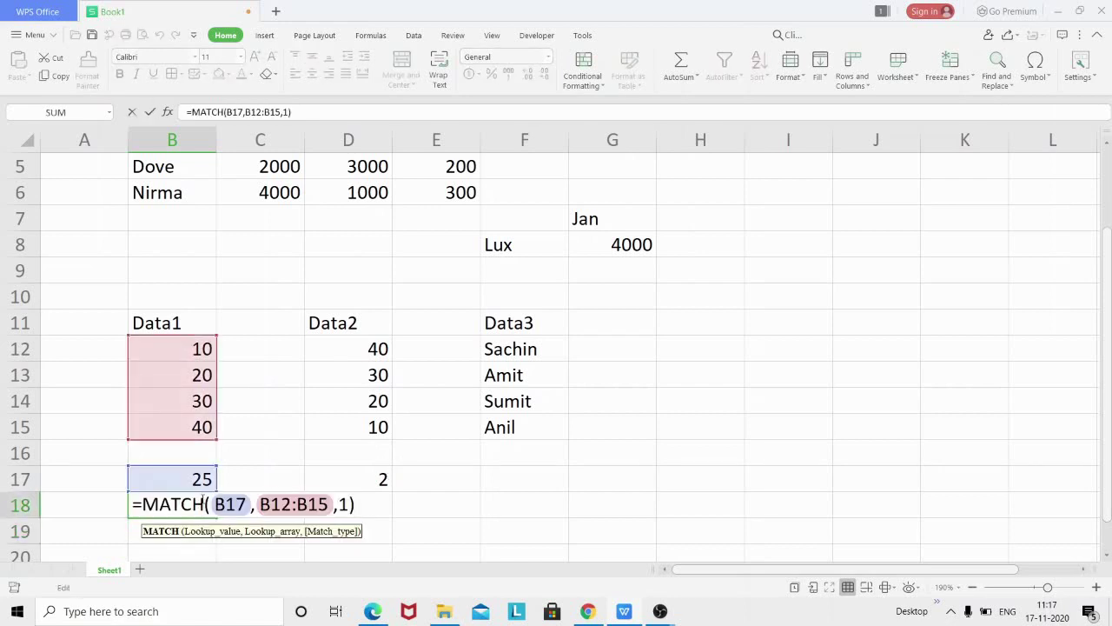
{"action": "key", "text": "Return"}
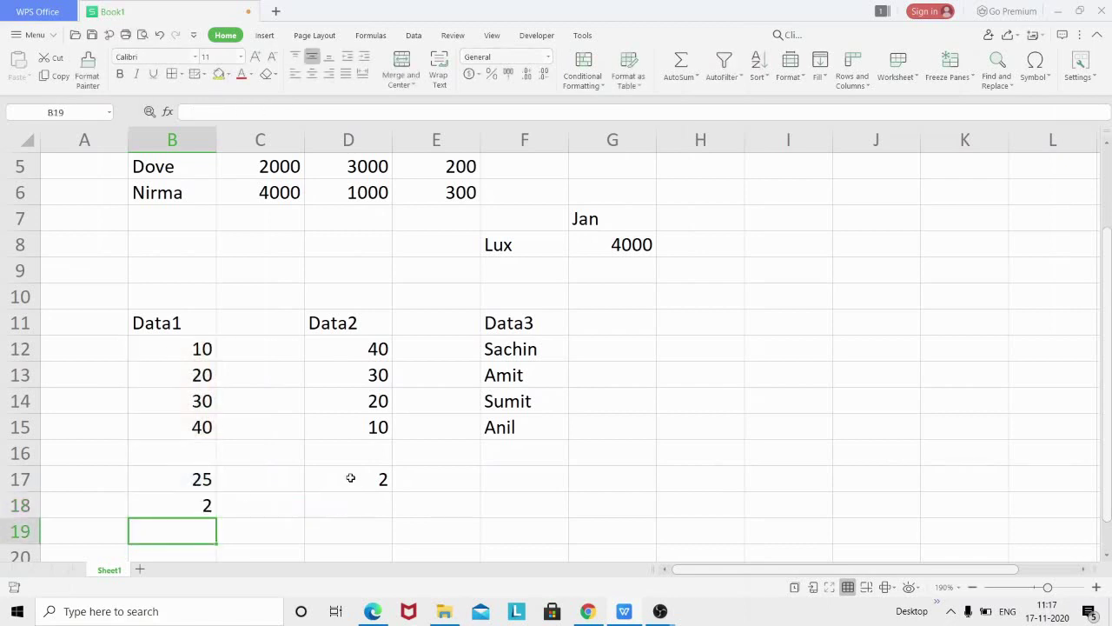
{"action": "double_click", "coordinate": [350, 478]}
{"action": "key", "text": "Return"}
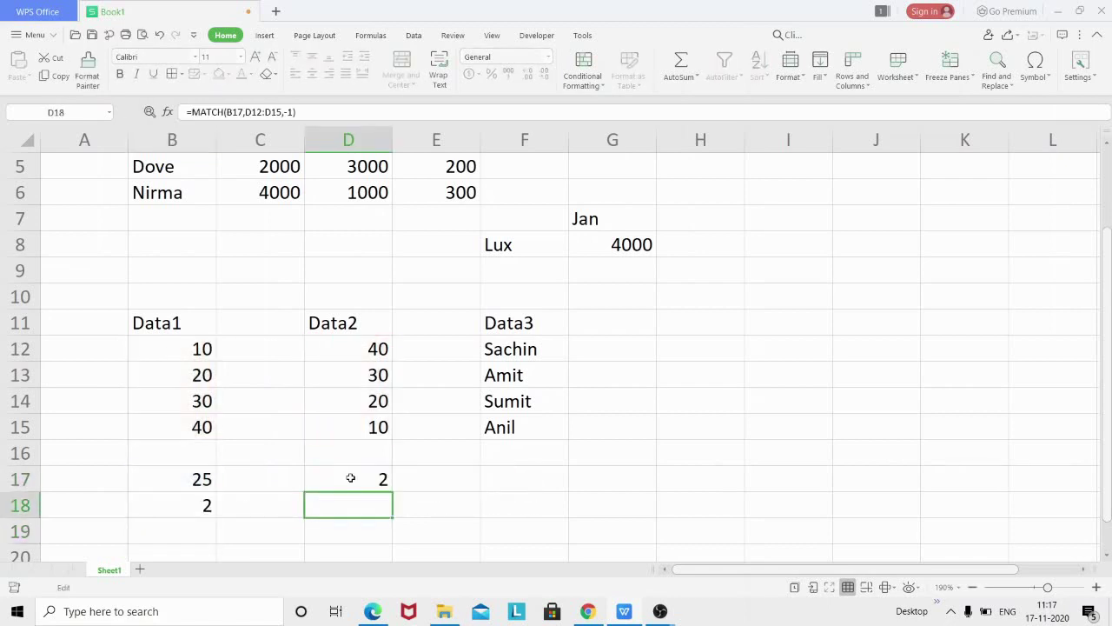
{"action": "left_click", "coordinate": [516, 475]}
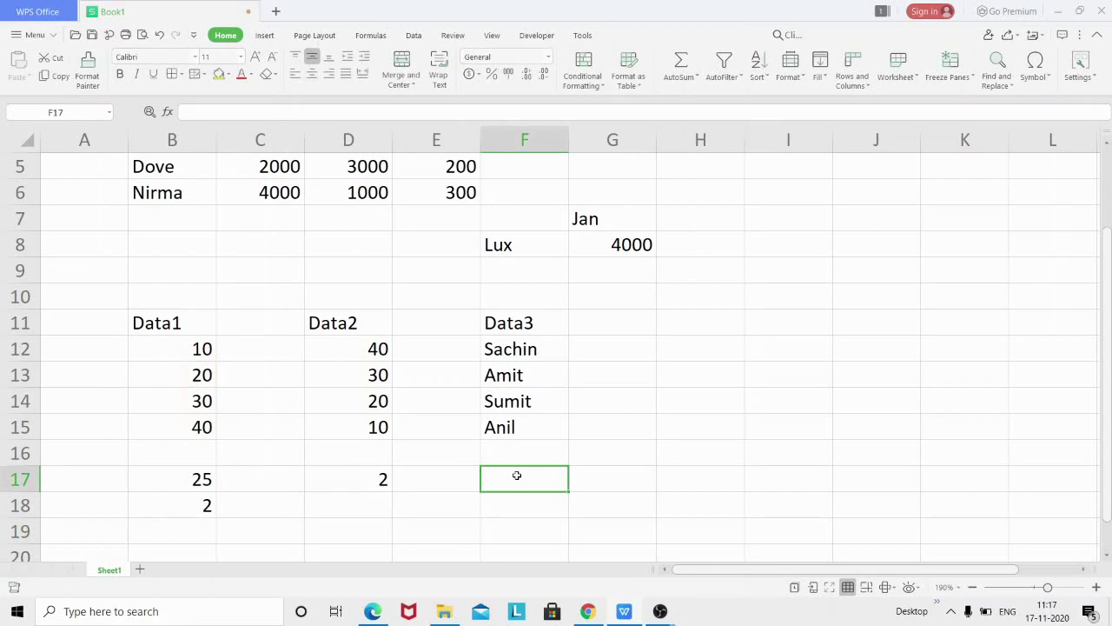
Enter Amit in F17 and =MATCH(F17,F12:F15,0) in F18
{"action": "type", "text": "Am"}
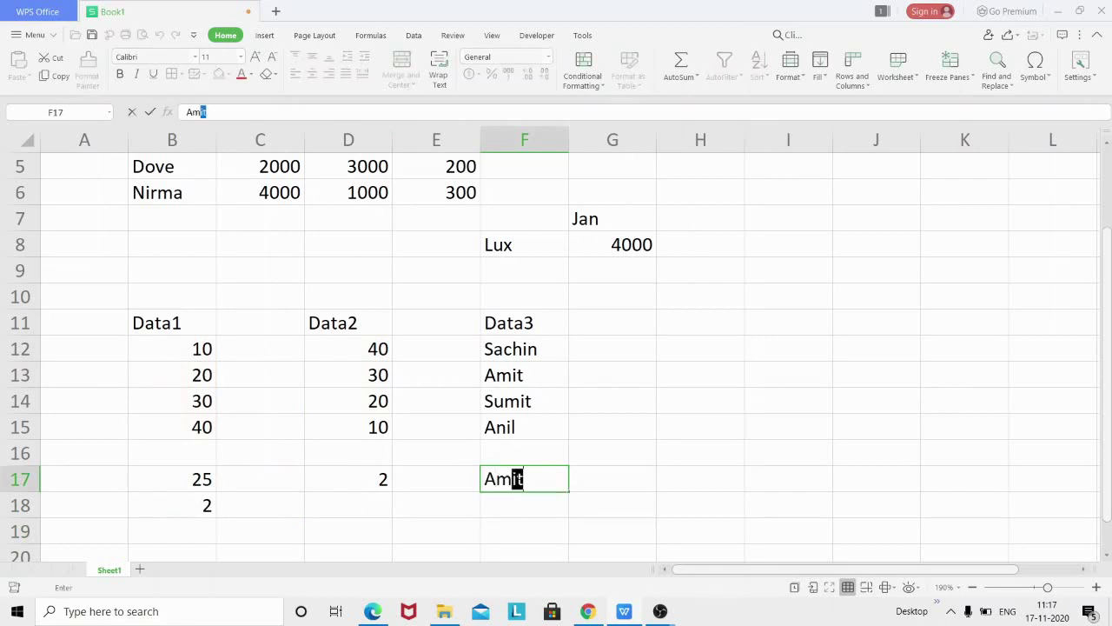
{"action": "type", "text": "it"}
{"action": "left_click", "coordinate": [522, 509]}
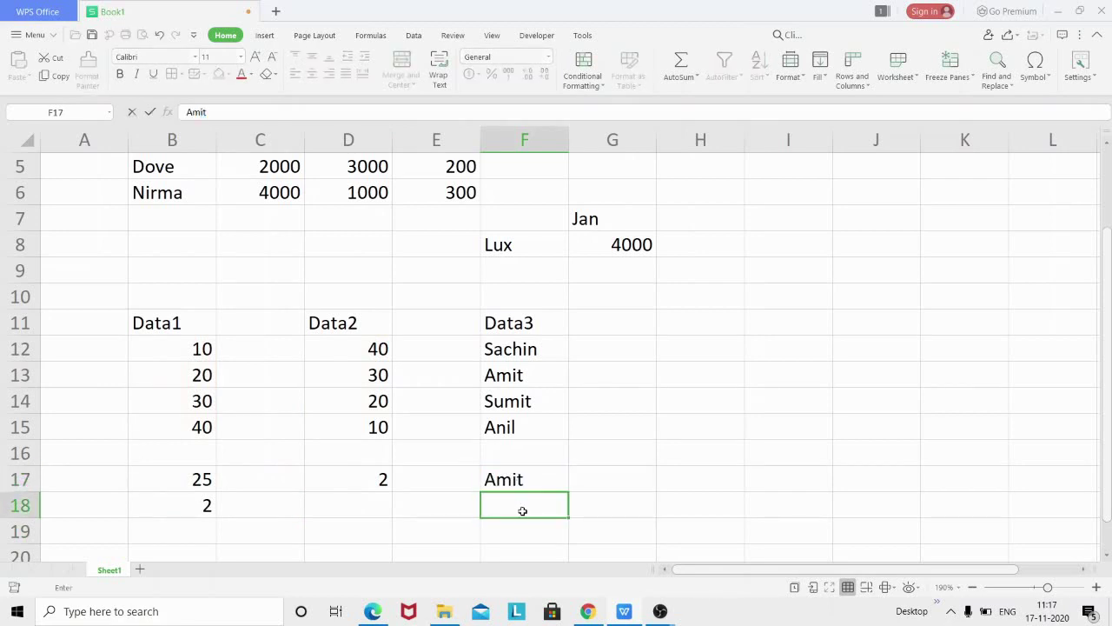
{"action": "type", "text": "=ma"}
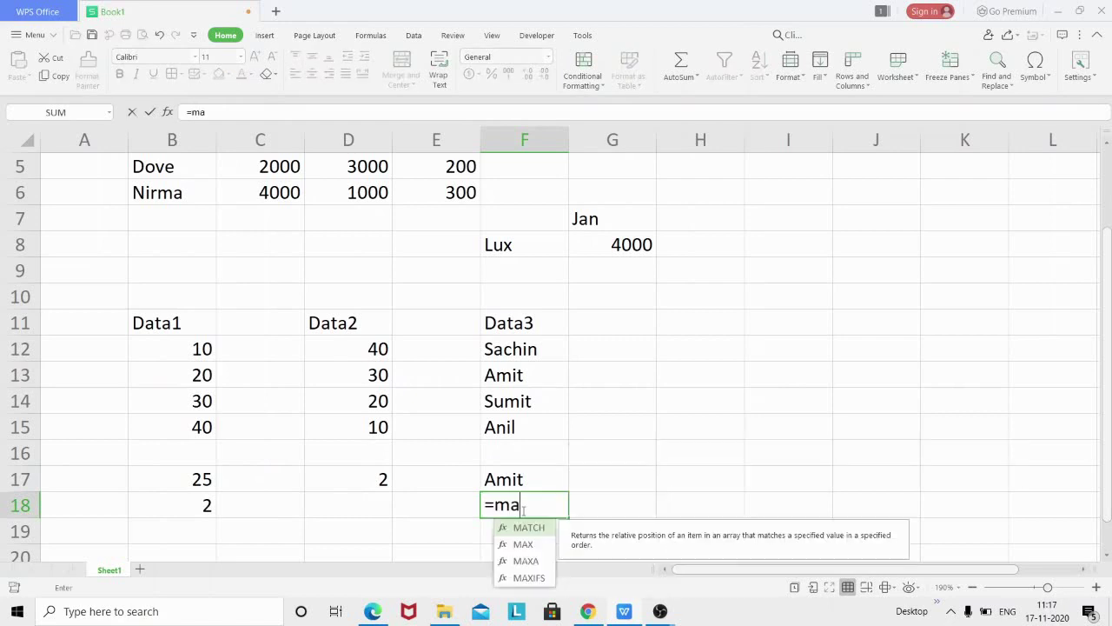
{"action": "type", "text": "t"}
{"action": "key", "text": "Tab"}
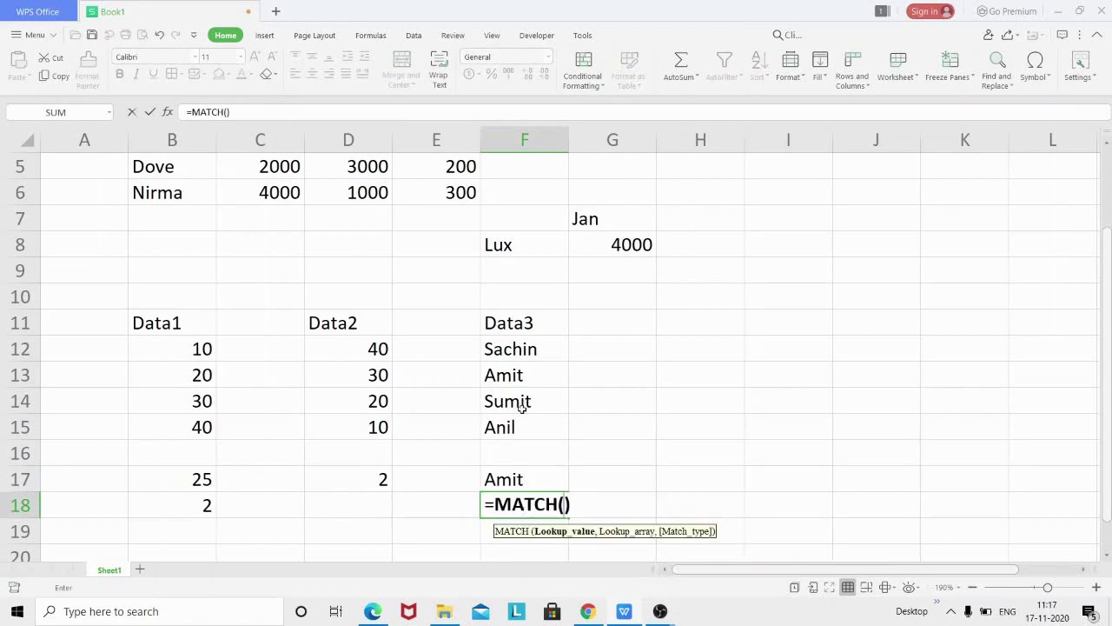
{"action": "left_click", "coordinate": [518, 478]}
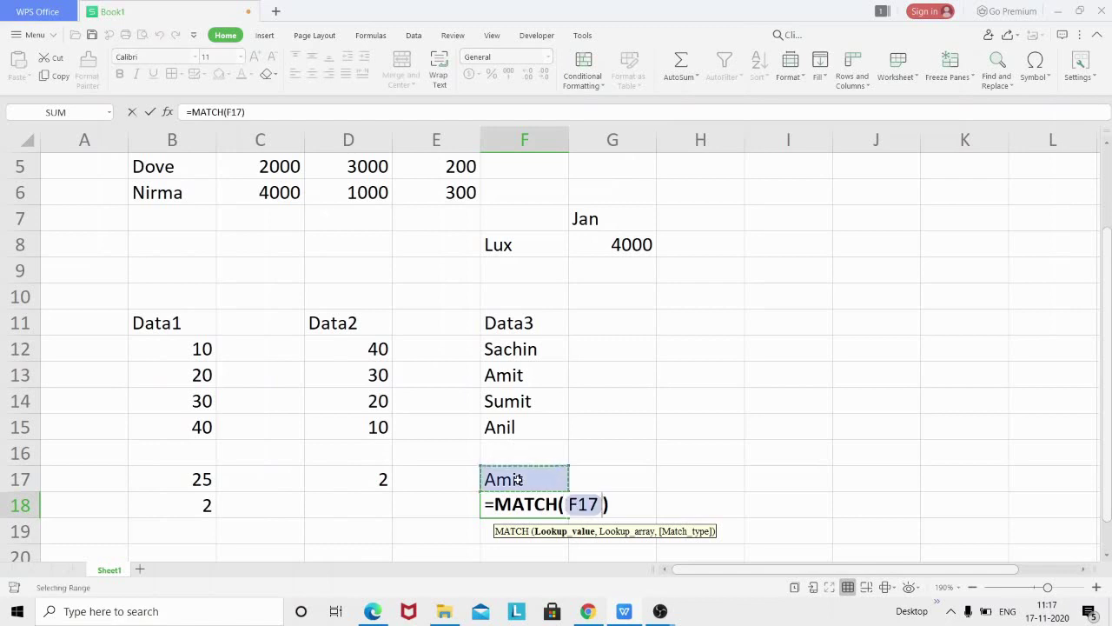
{"action": "type", "text": ","}
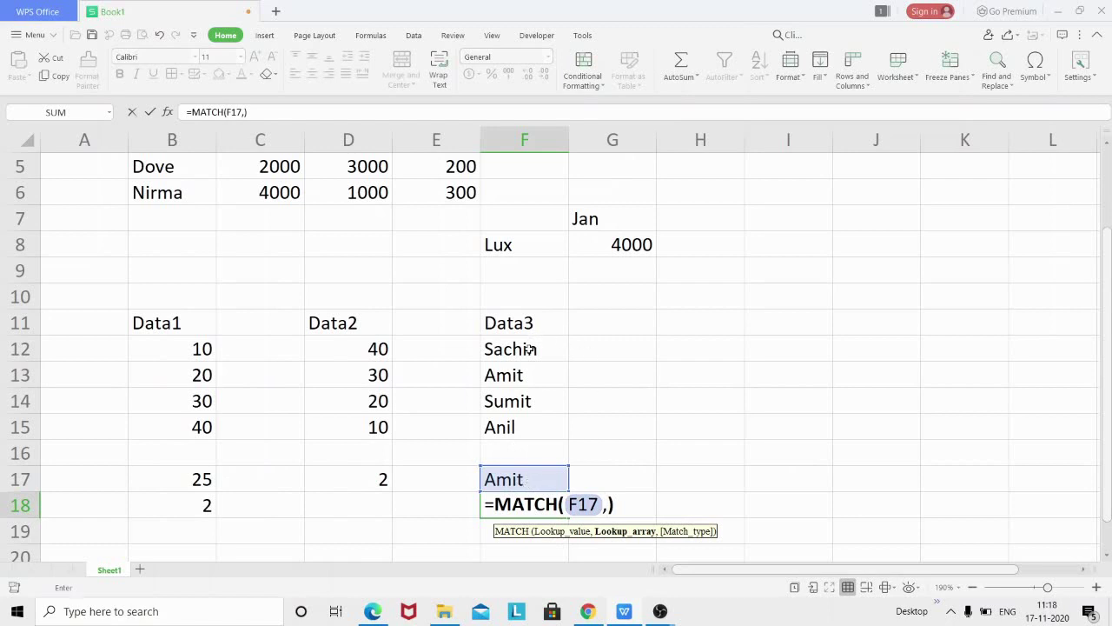
{"action": "left_click_drag", "start_coordinate": [527, 349], "coordinate": [520, 430]}
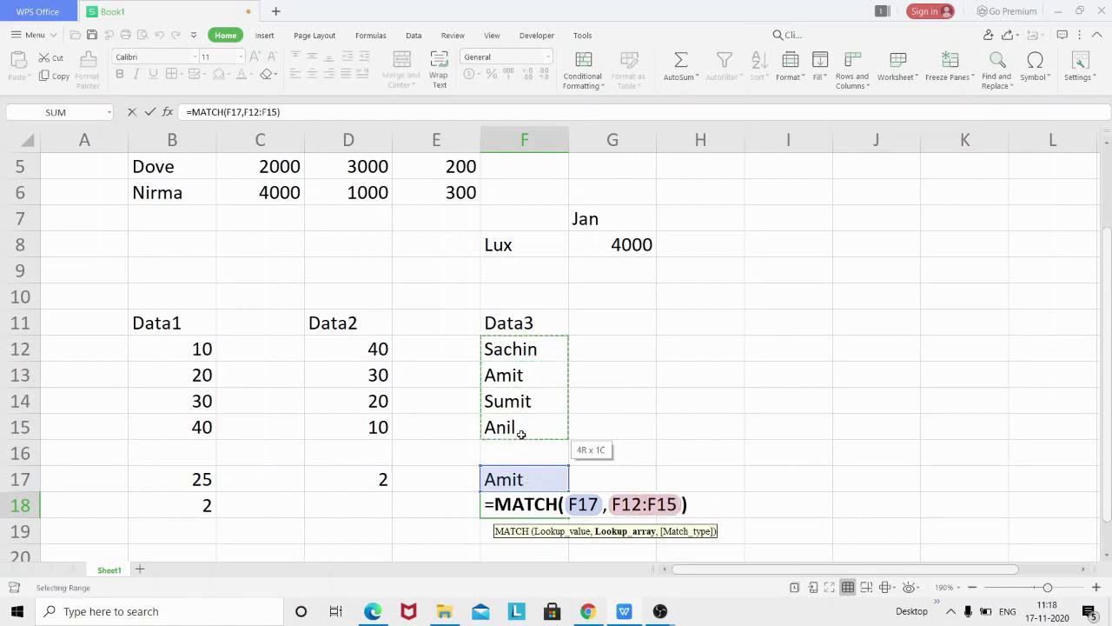
{"action": "type", "text": ","}
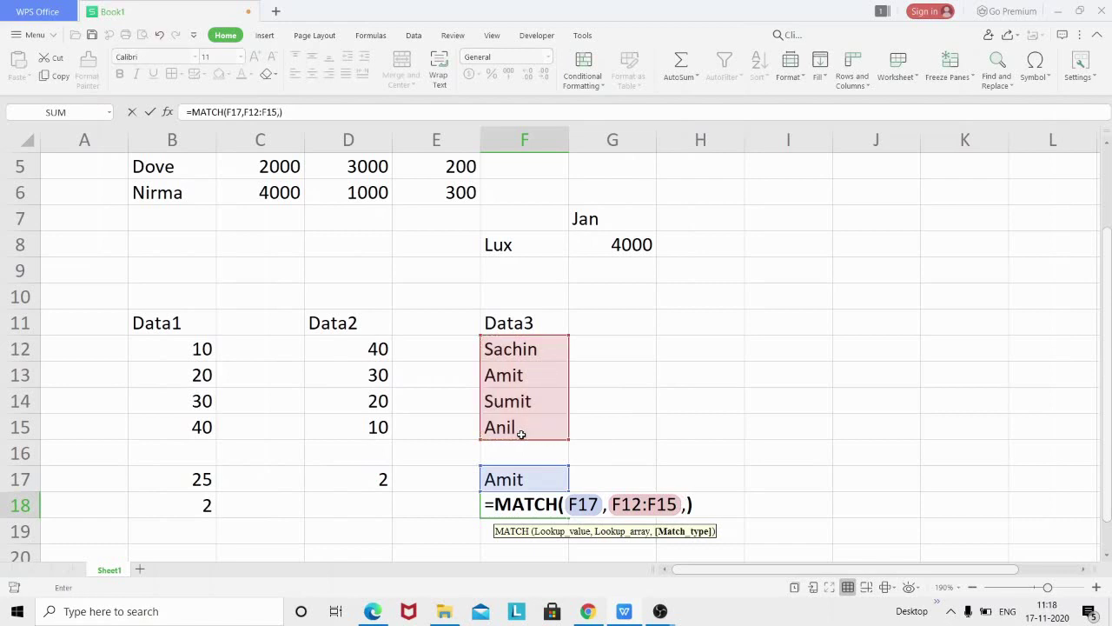
{"action": "type", "text": "0"}
{"action": "type", "text": ")"}
{"action": "key", "text": "Return"}
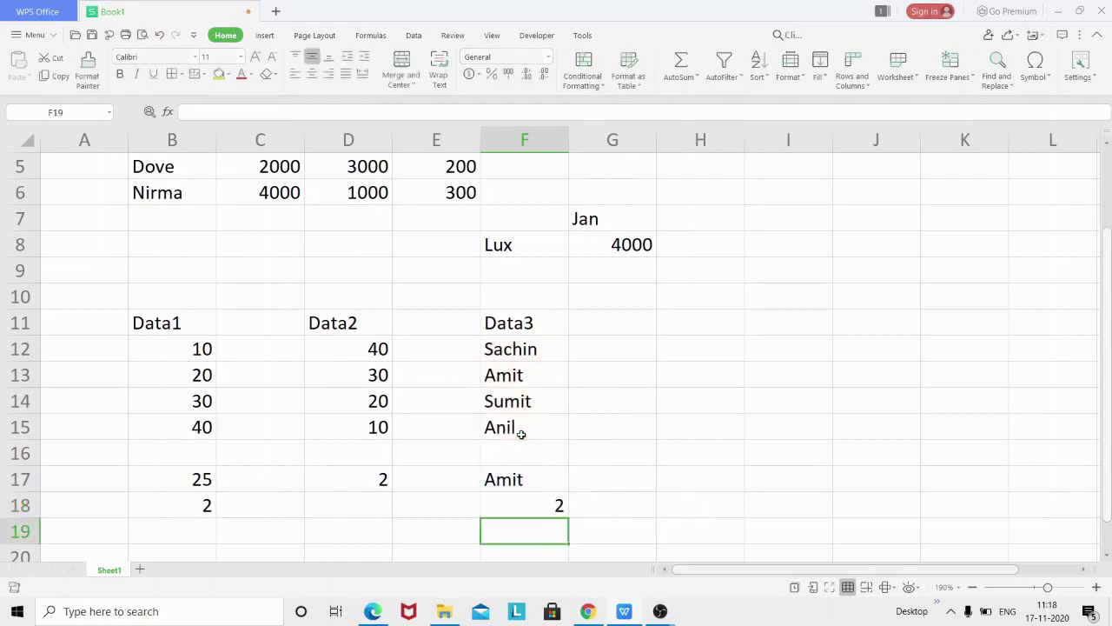
Change the match type in F18's formula from 0 to 1 to compare the result
{"action": "double_click", "coordinate": [526, 501]}
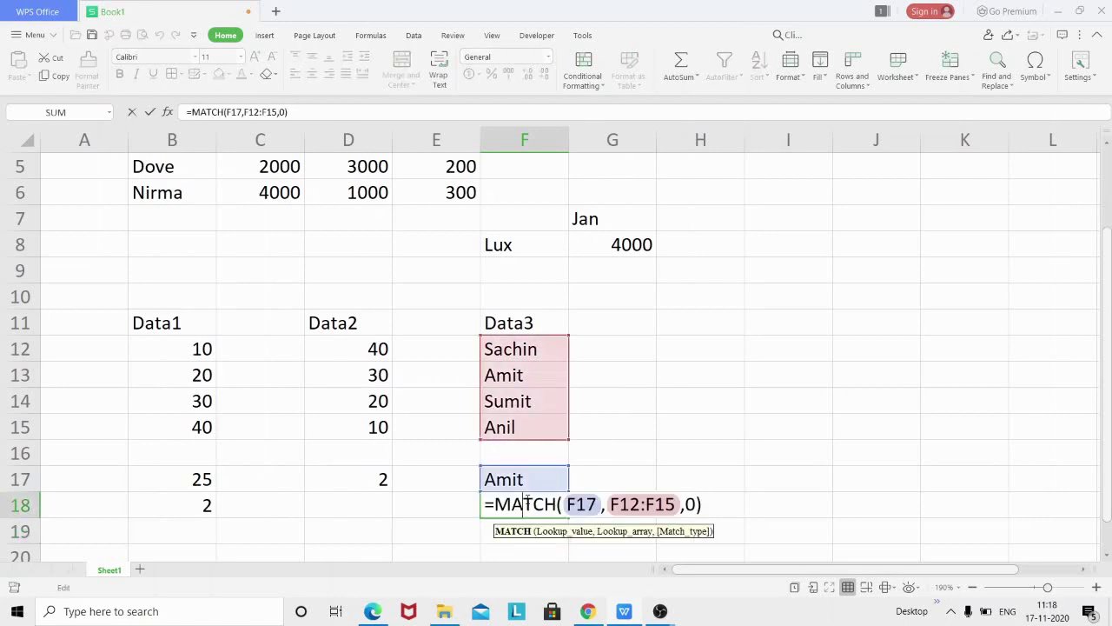
{"action": "left_click", "coordinate": [694, 503]}
{"action": "key", "text": "BackSpace"}
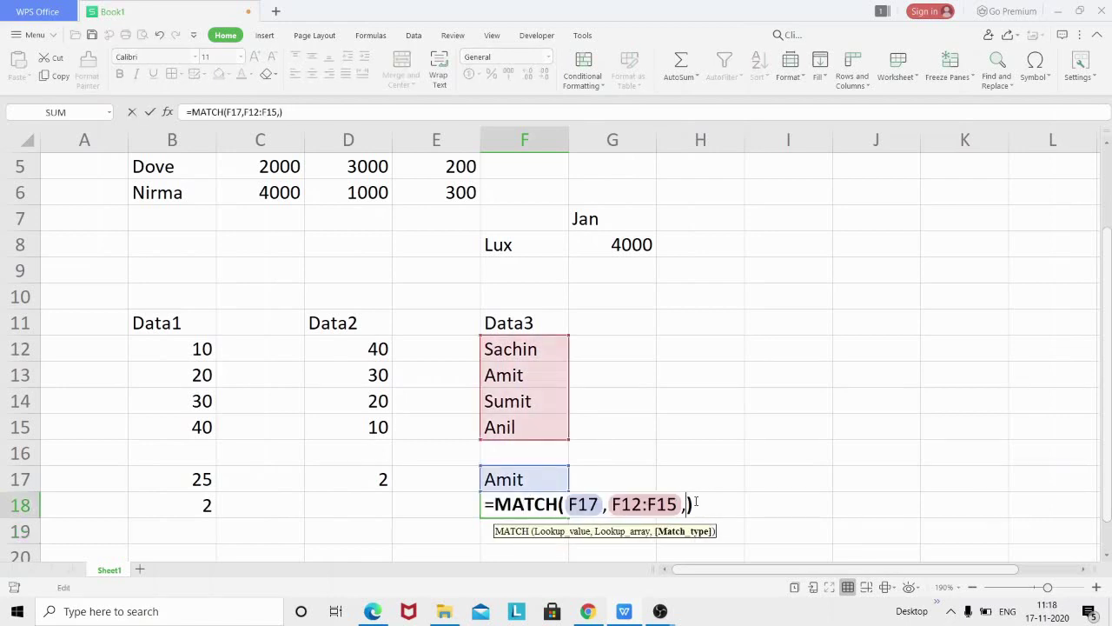
{"action": "type", "text": "1"}
{"action": "key", "text": "Return"}
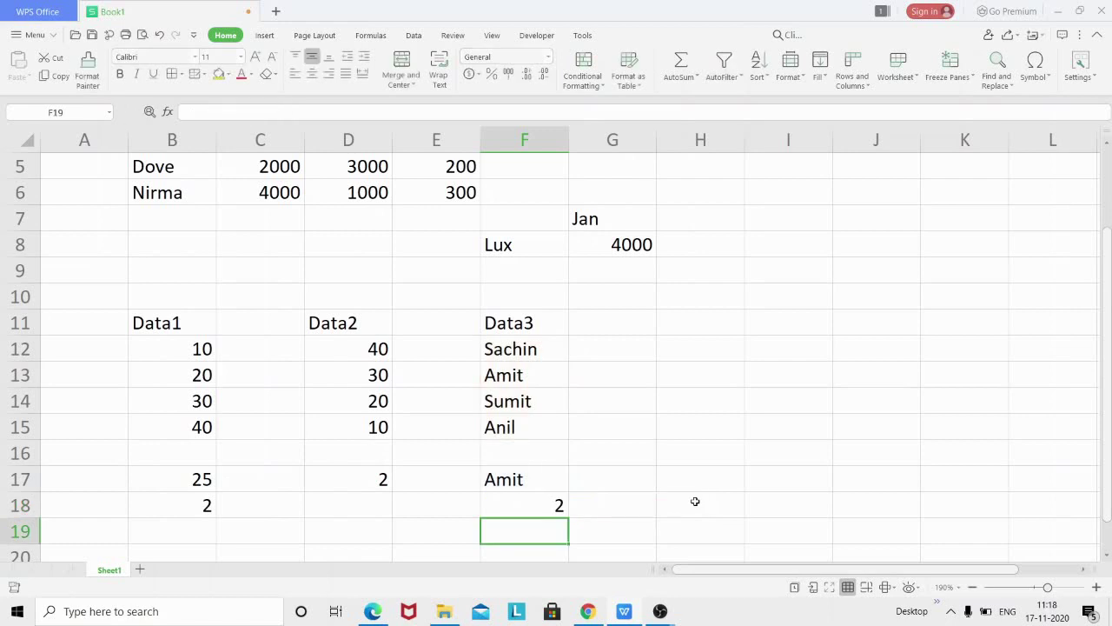
Set F18's match type back to 0 for an exact match returning 2
{"action": "double_click", "coordinate": [539, 504]}
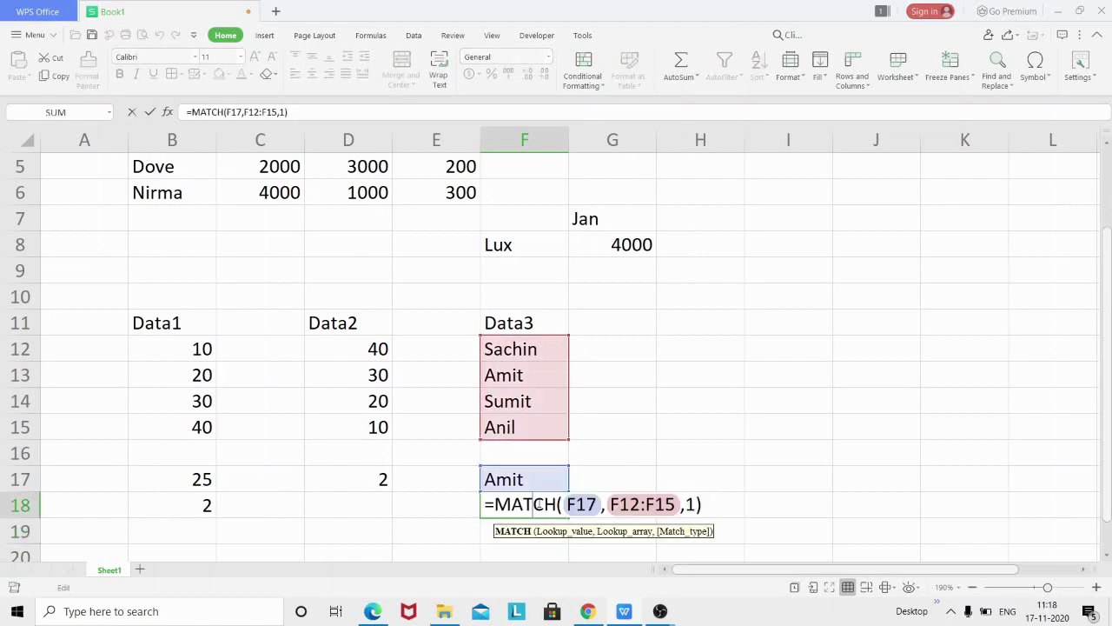
{"action": "left_click", "coordinate": [699, 504]}
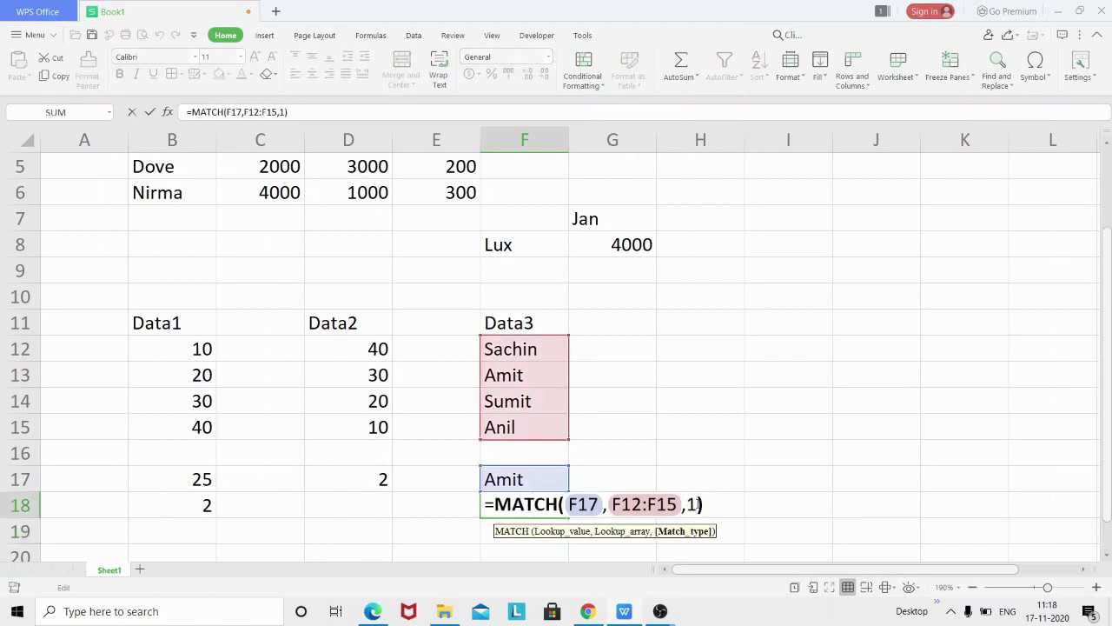
{"action": "key", "text": "BackSpace"}
{"action": "type", "text": "0"}
{"action": "key", "text": "Return"}
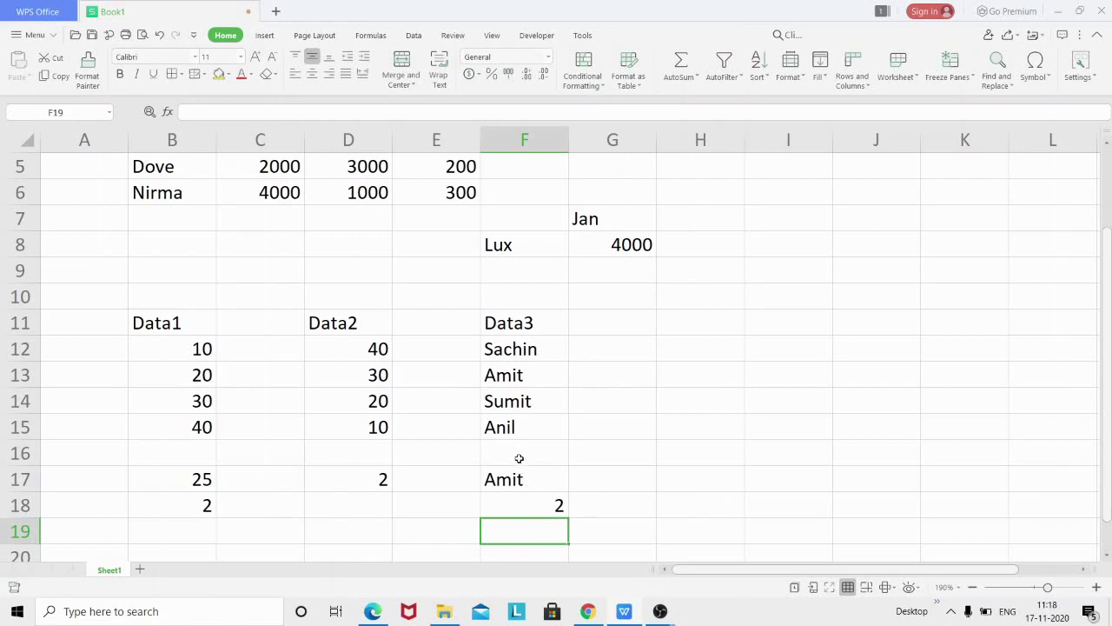
{"action": "double_click", "coordinate": [612, 247]}
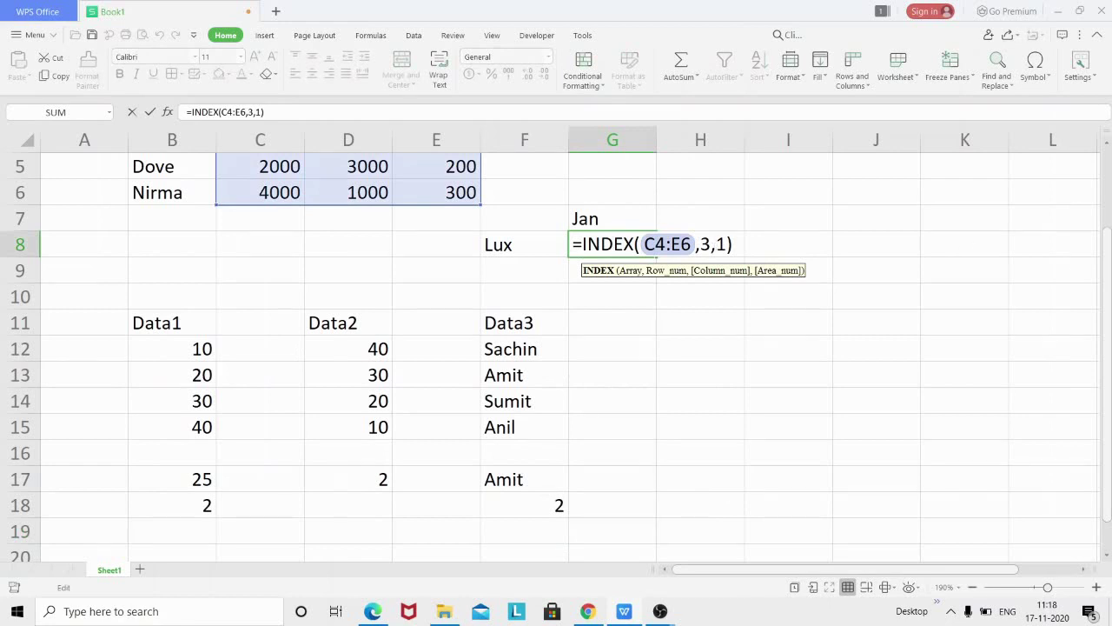
In G8's INDEX formula, replace the column number 1 with MATCH(G7,C3:E3,0)
{"action": "scroll", "coordinate": [1108, 287], "scroll_direction": "up", "scroll_amount": 1}
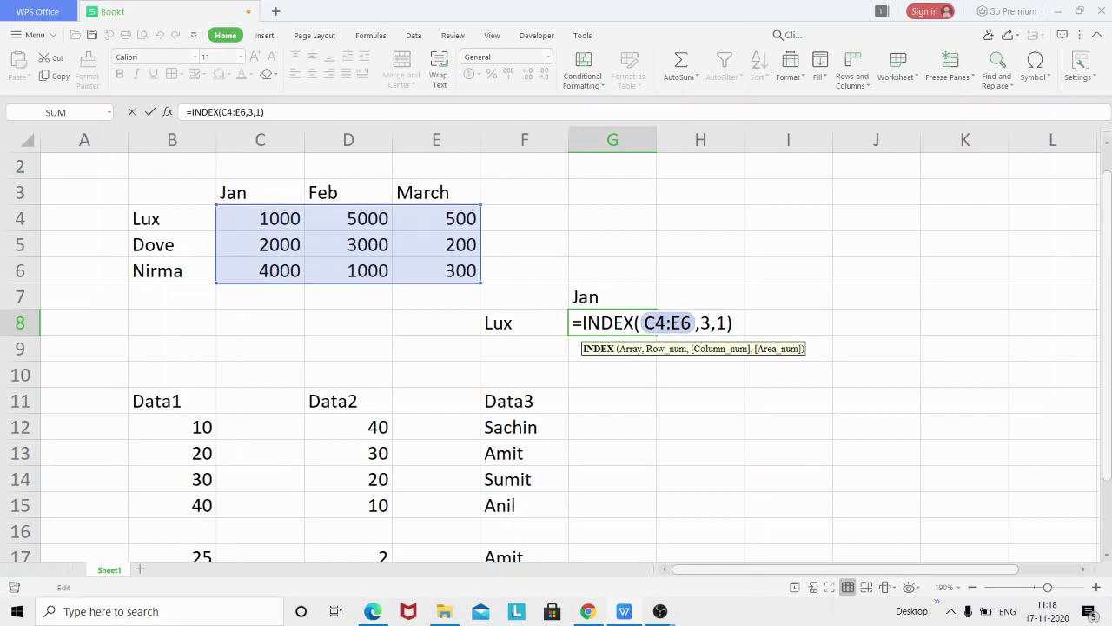
{"action": "left_click", "coordinate": [721, 323]}
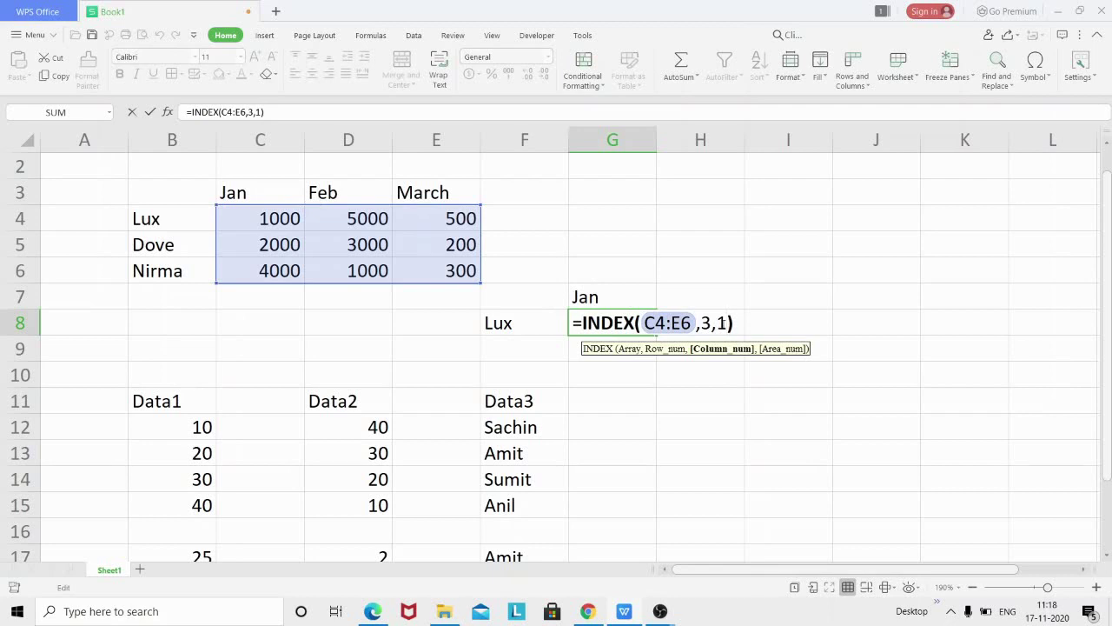
{"action": "key", "text": "BackSpace"}
{"action": "type", "text": "="}
{"action": "type", "text": "match"}
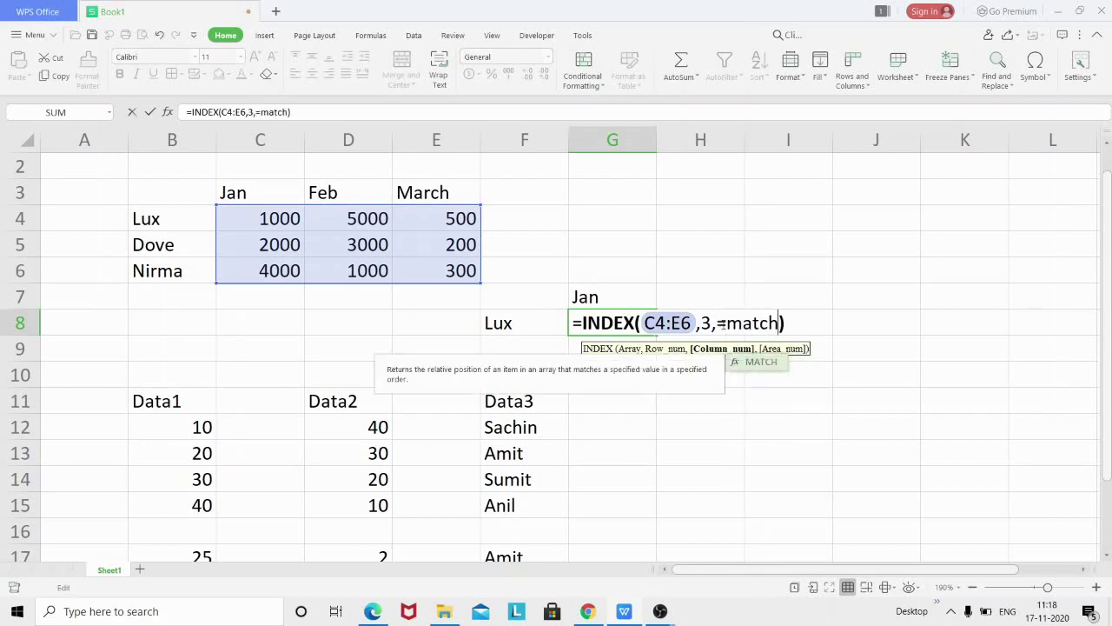
{"action": "type", "text": "("}
{"action": "key", "text": "BackSpace"}
{"action": "type", "text": "()"}
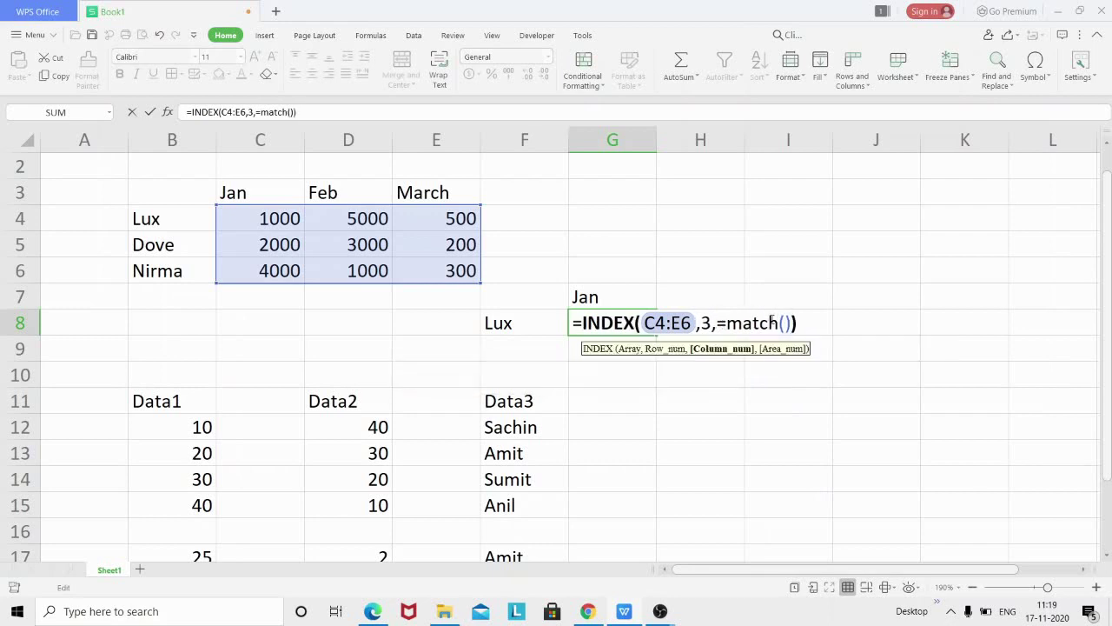
{"action": "left_click", "coordinate": [786, 322]}
{"action": "left_click", "coordinate": [787, 322]}
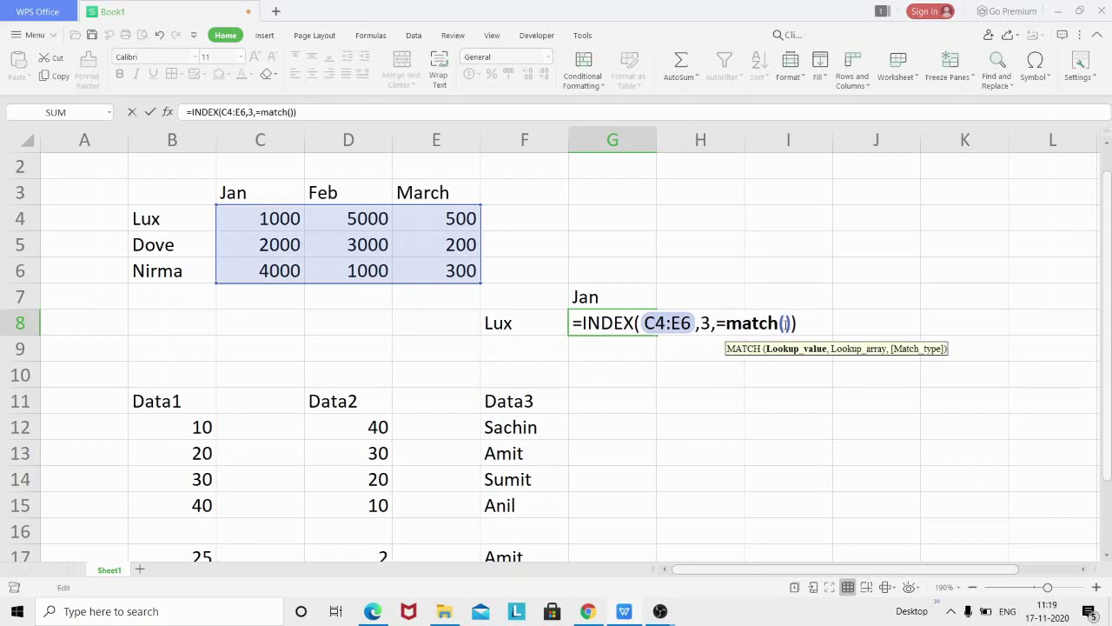
{"action": "left_click", "coordinate": [614, 299]}
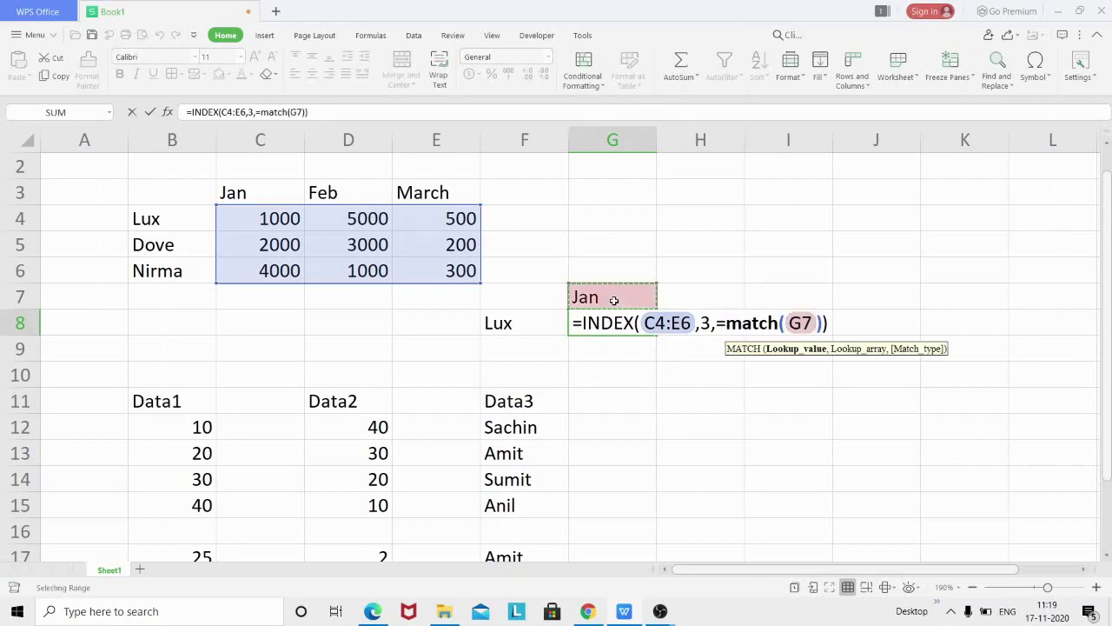
{"action": "type", "text": ","}
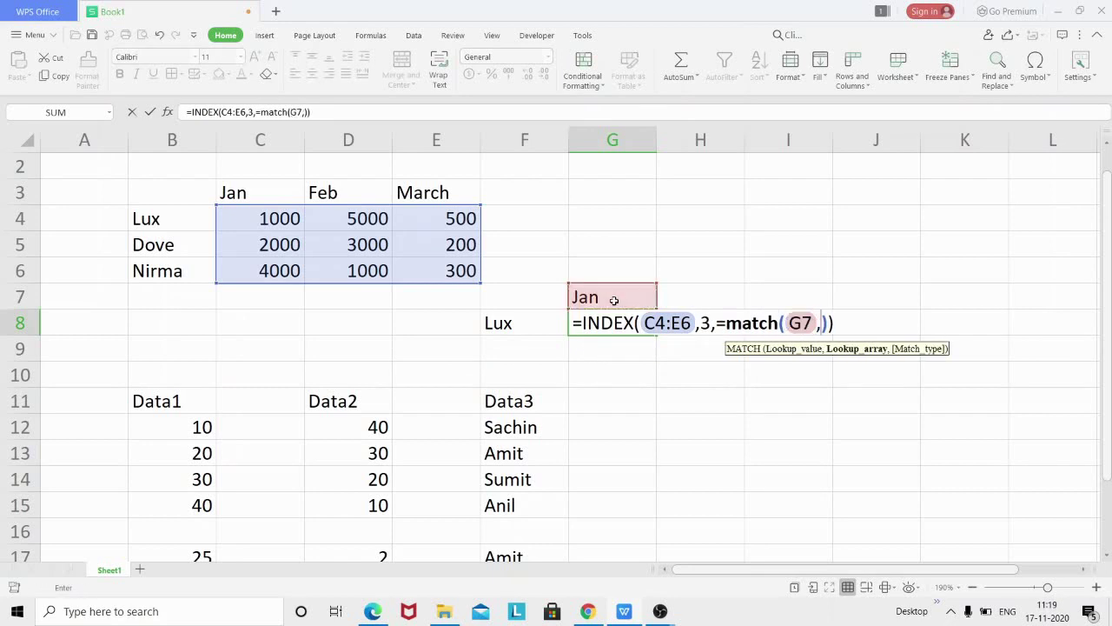
{"action": "left_click_drag", "start_coordinate": [222, 192], "coordinate": [426, 196]}
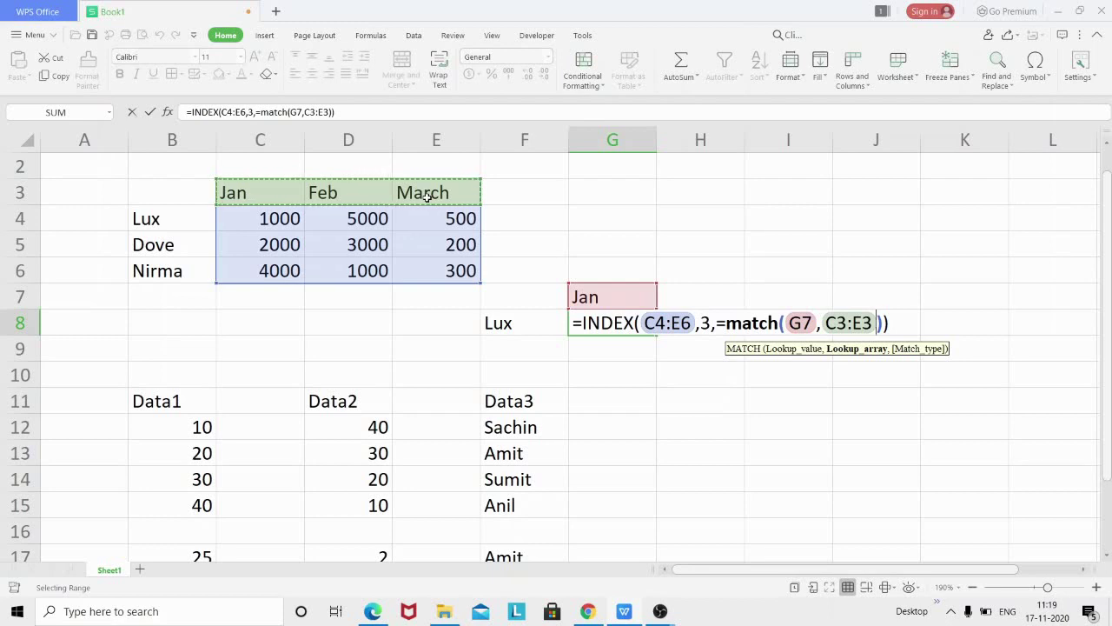
{"action": "type", "text": ","}
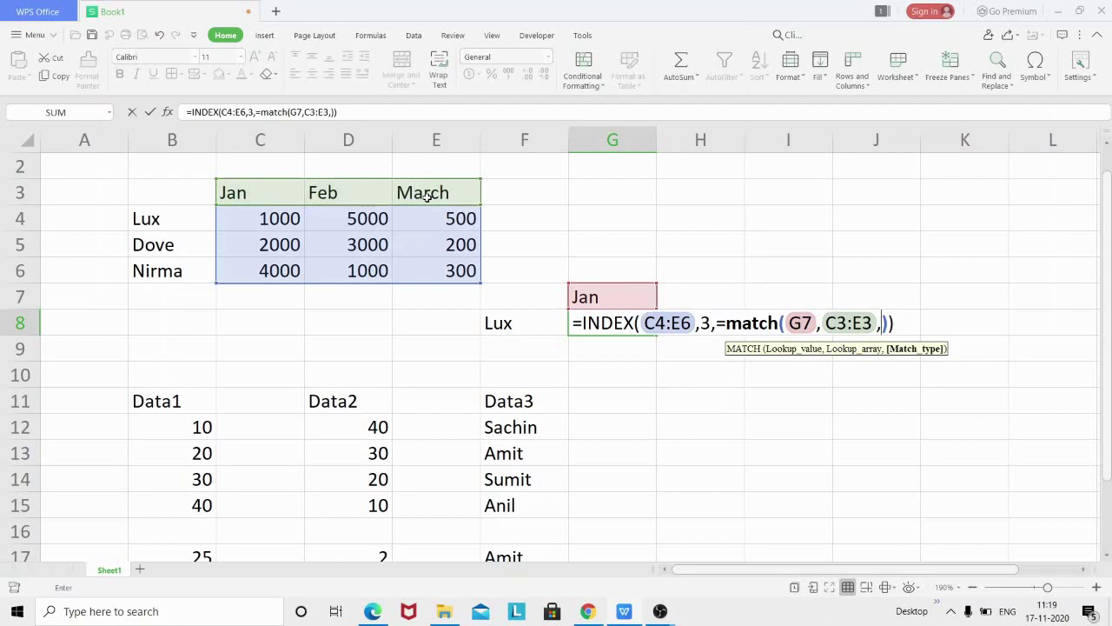
{"action": "type", "text": "0"}
{"action": "key", "text": "Return"}
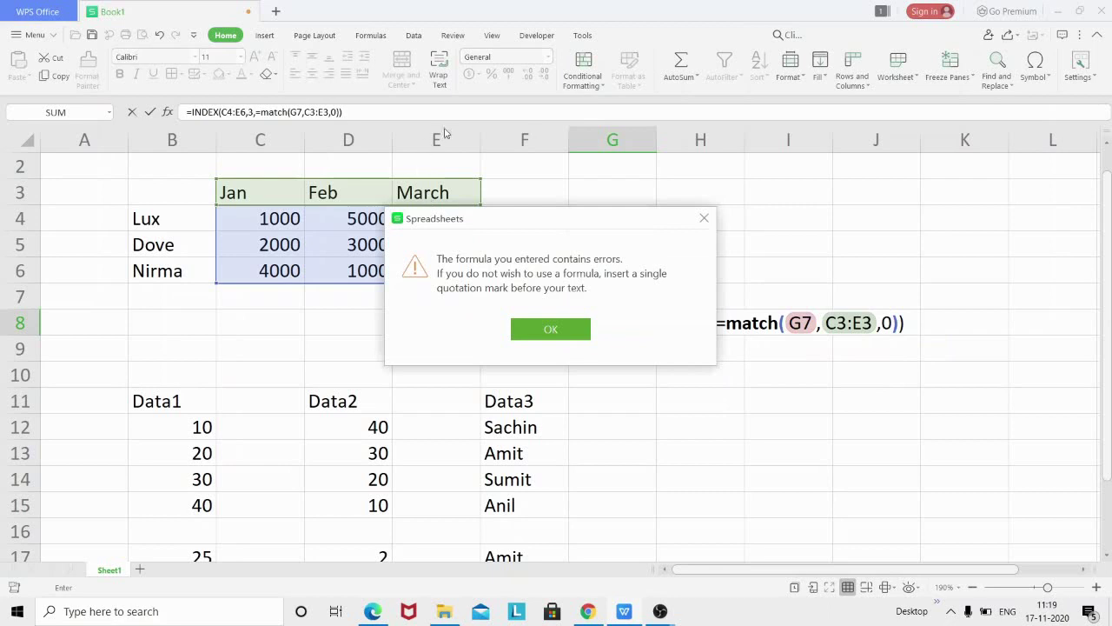
Work around the formula error messages by retrying and removing the match type argument
{"action": "left_click", "coordinate": [704, 218]}
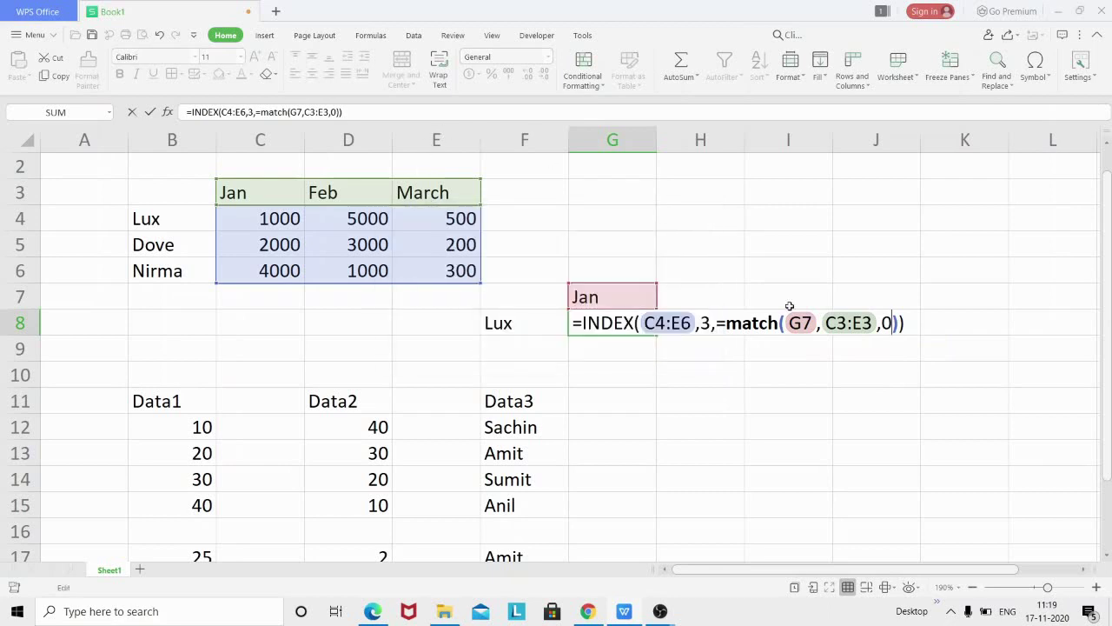
{"action": "left_click", "coordinate": [910, 322]}
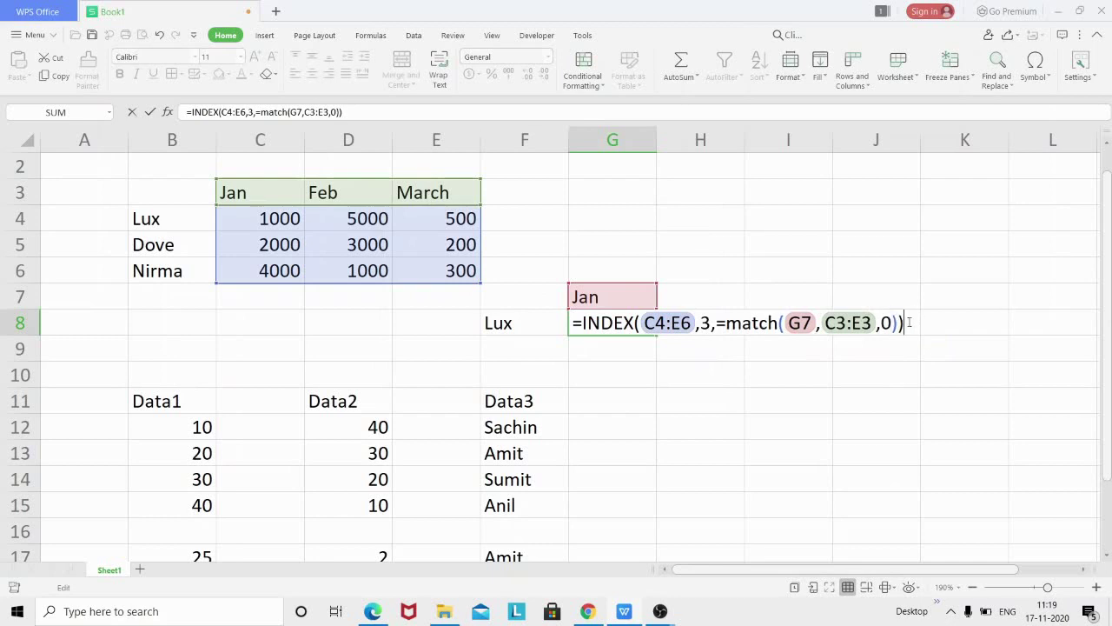
{"action": "key", "text": "Return"}
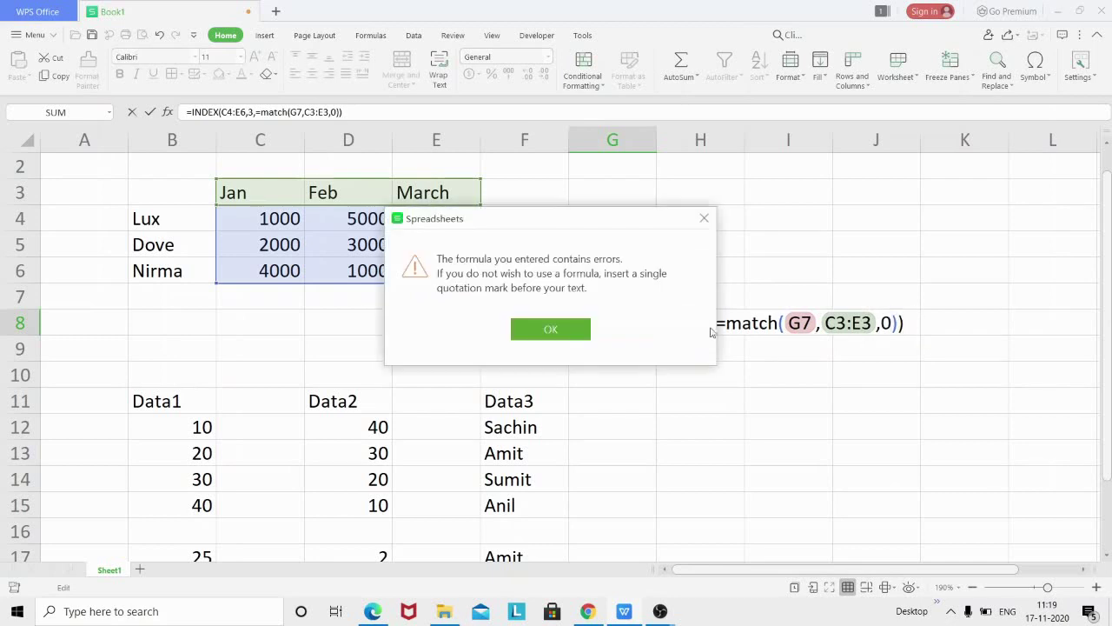
{"action": "left_click", "coordinate": [578, 332]}
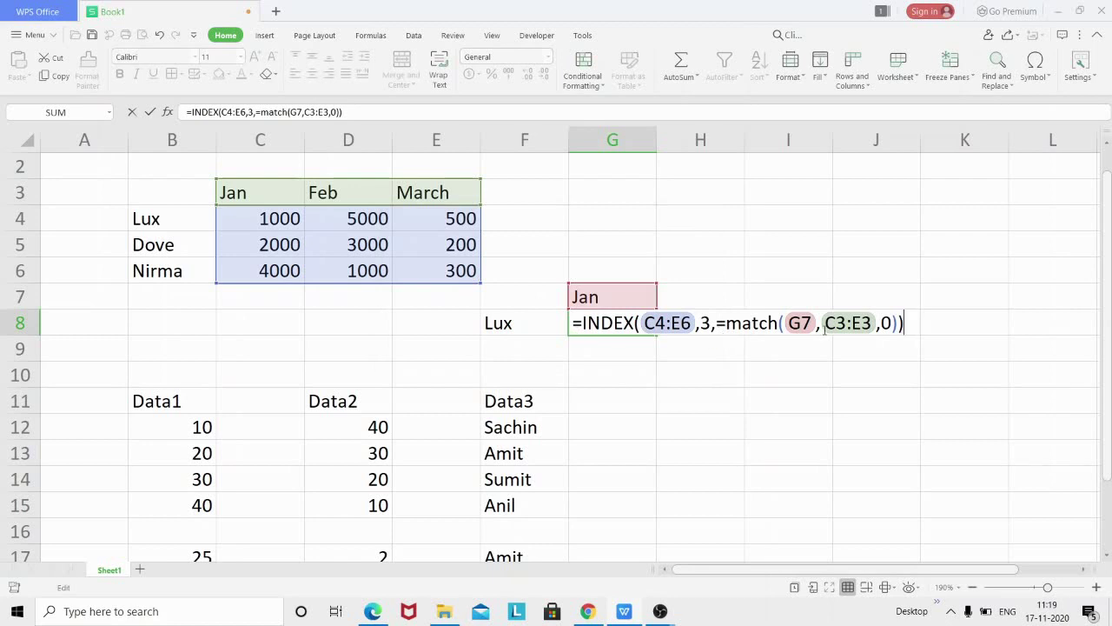
{"action": "key", "text": "Left"}
{"action": "key", "text": "Left"}
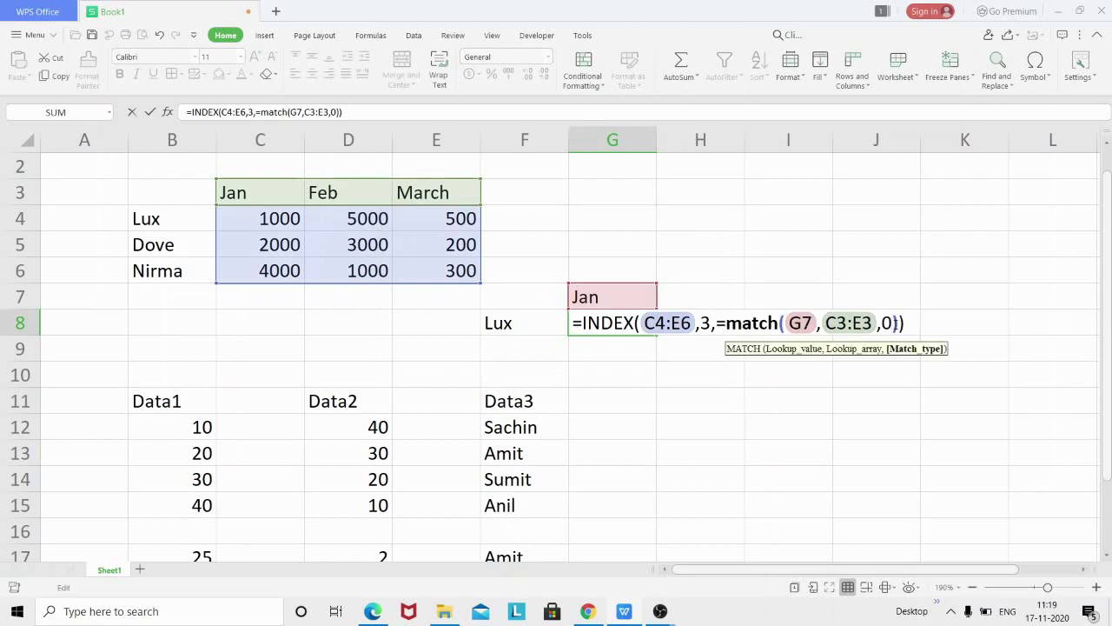
{"action": "key", "text": "BackSpace"}
{"action": "type", "text": "0"}
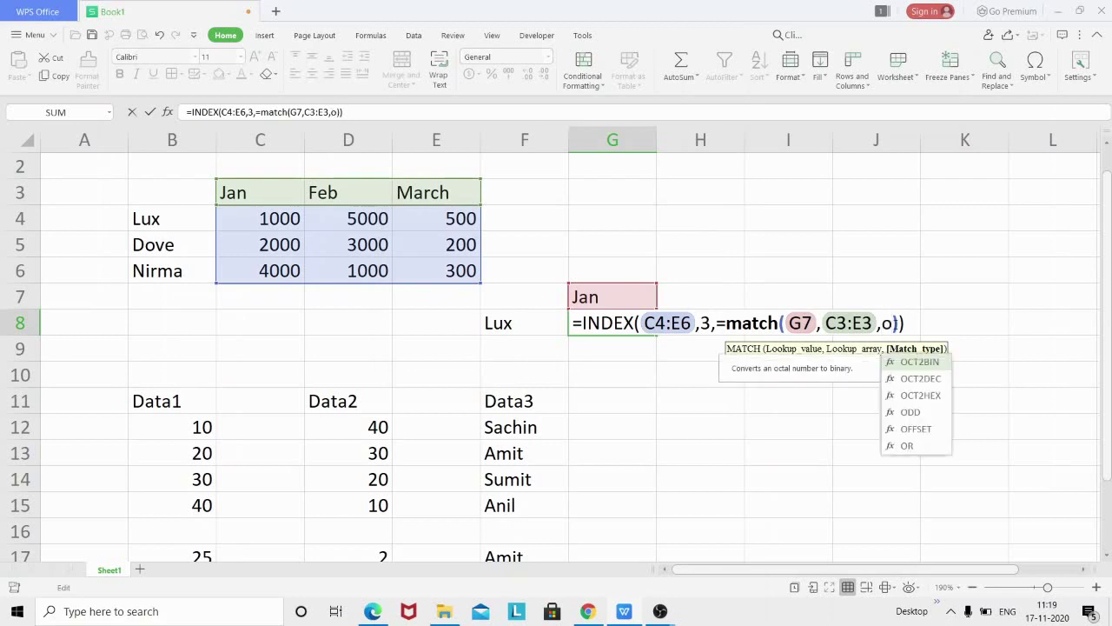
{"action": "key", "text": "BackSpace"}
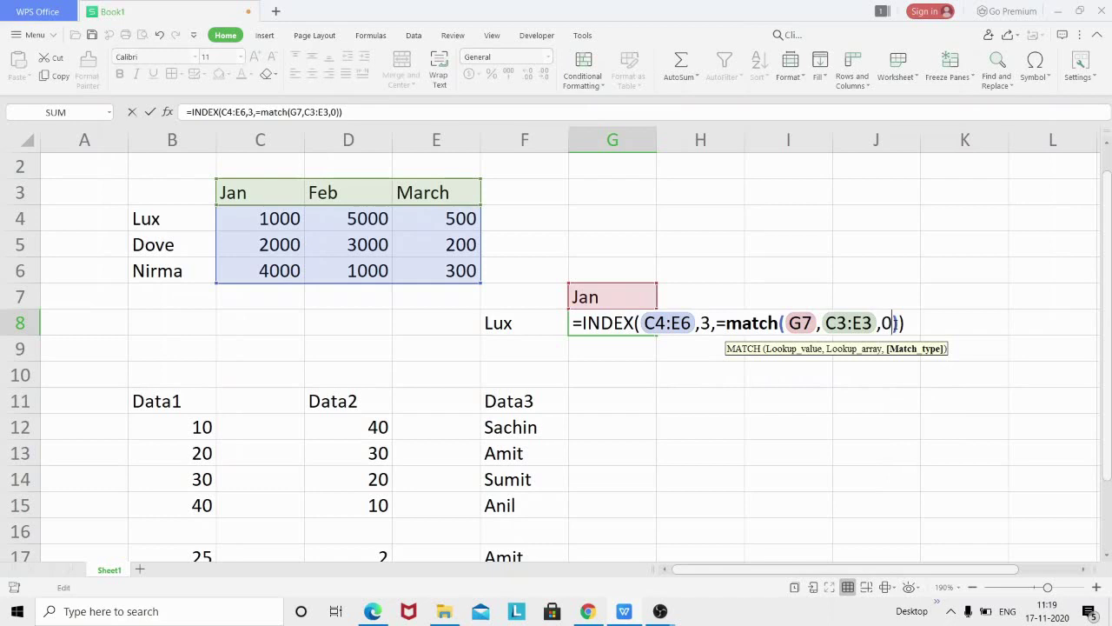
{"action": "key", "text": "BackSpace"}
{"action": "key", "text": "BackSpace"}
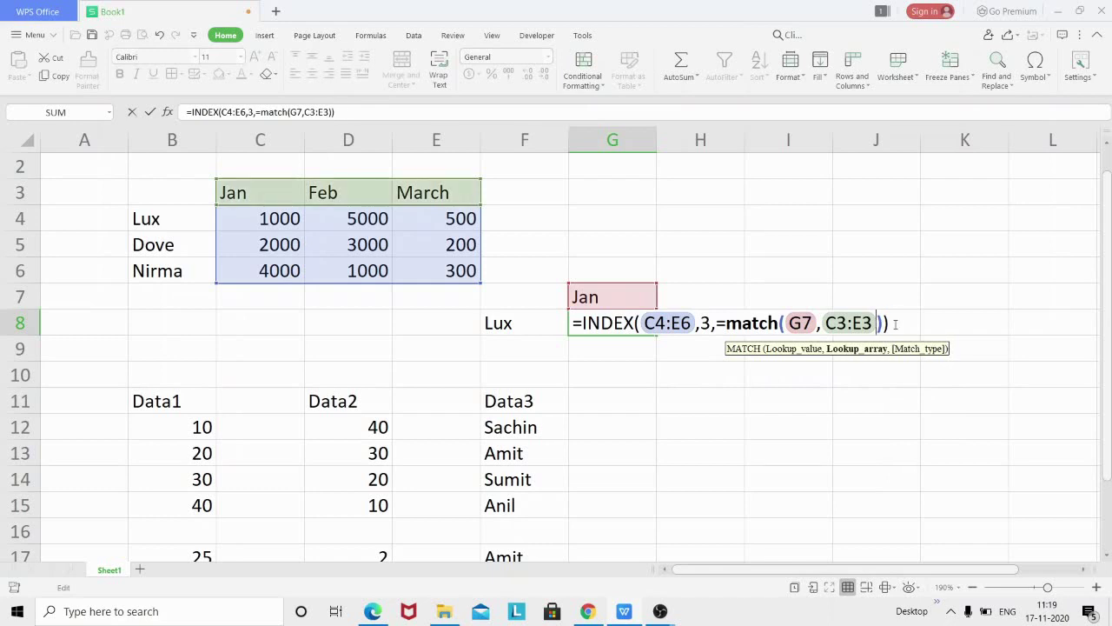
{"action": "key", "text": "Return"}
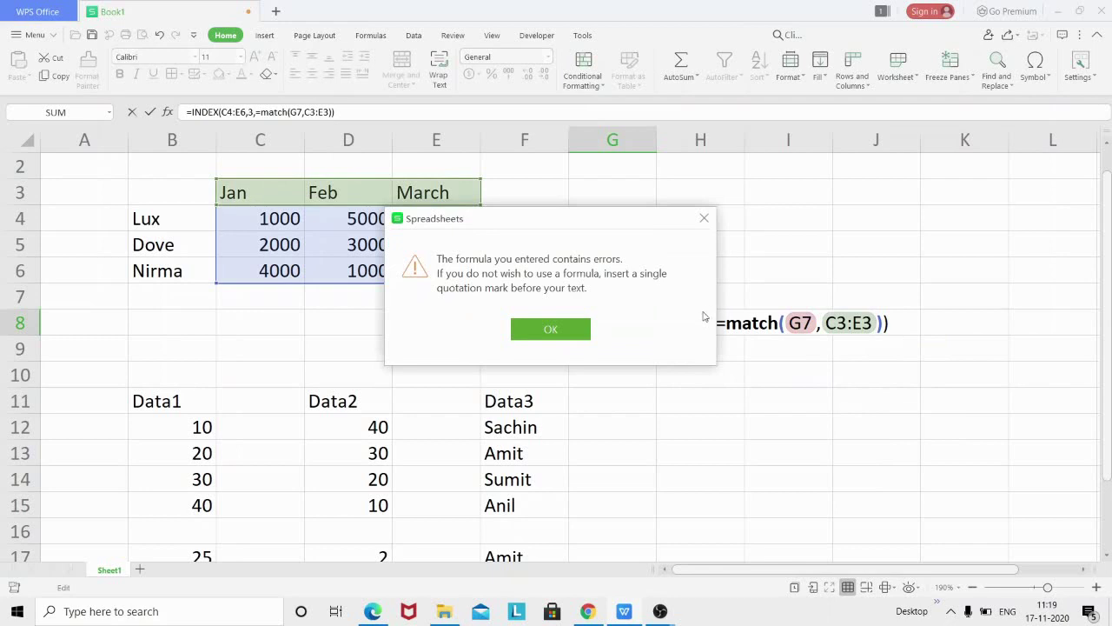
{"action": "left_click", "coordinate": [578, 331]}
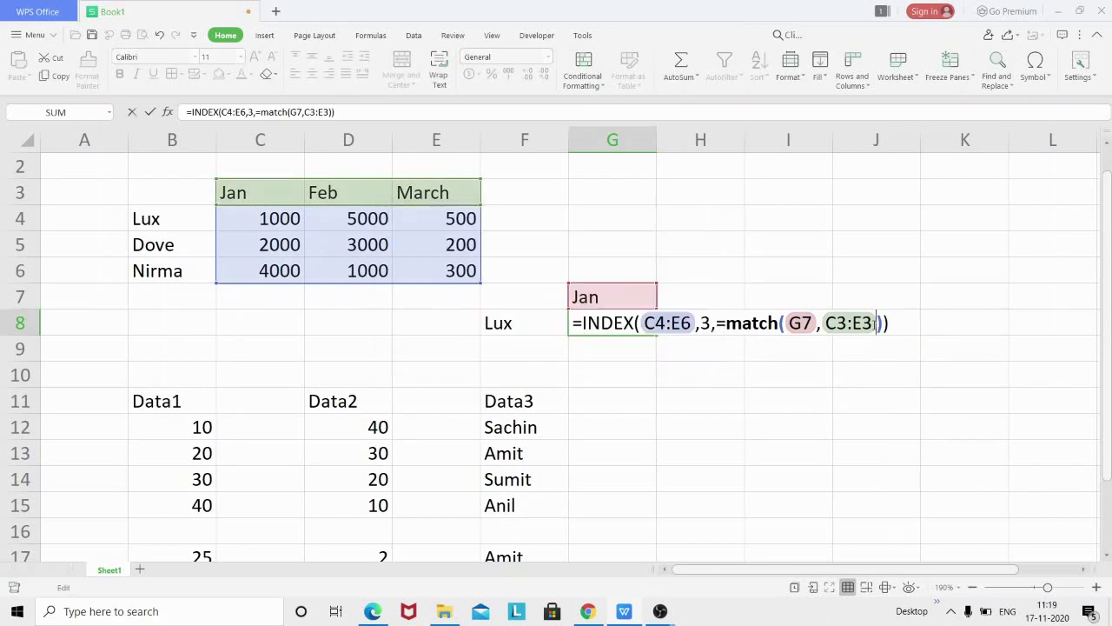
Restore match type 0 and delete the stray = before match, giving =INDEX(C4:E6,3,MATCH(G7,C3:E3,0))
{"action": "type", "text": ","}
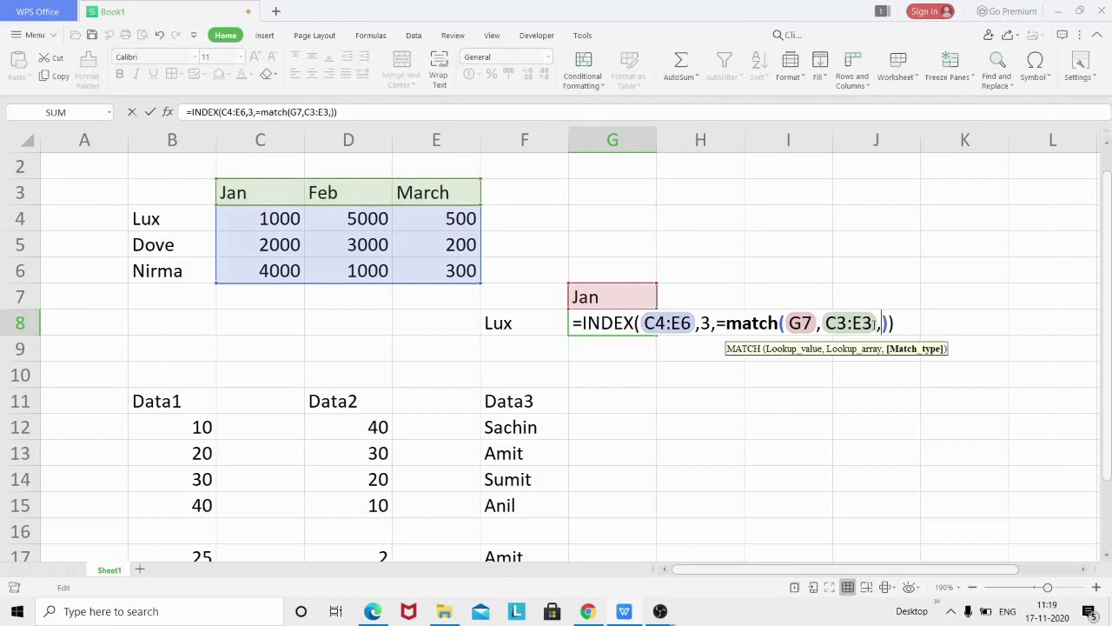
{"action": "type", "text": "0"}
{"action": "left_click", "coordinate": [728, 323]}
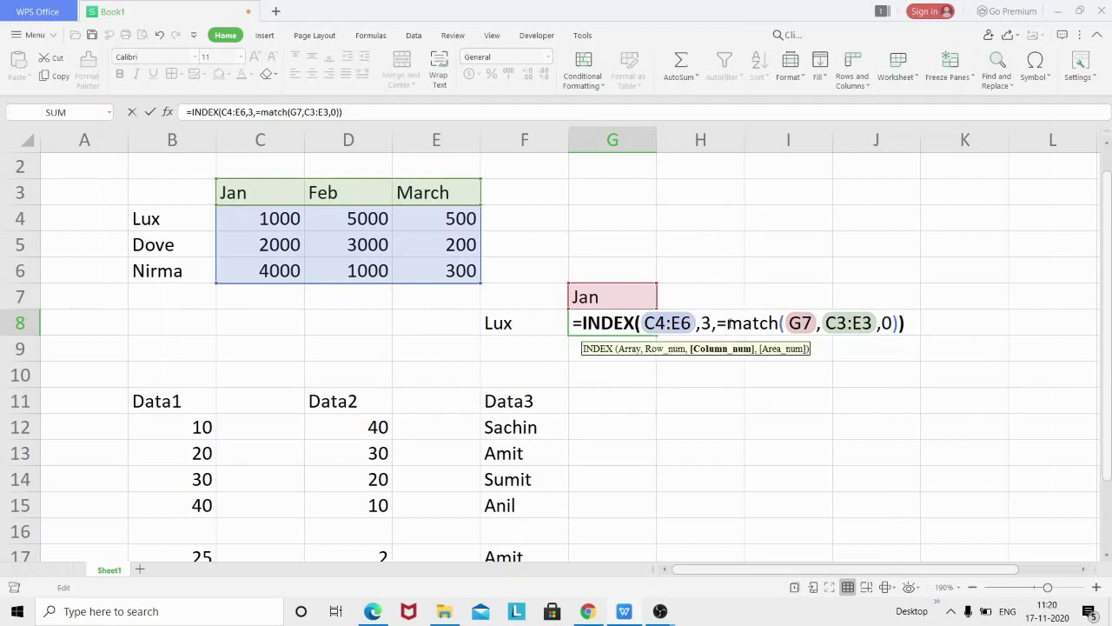
{"action": "key", "text": "BackSpace"}
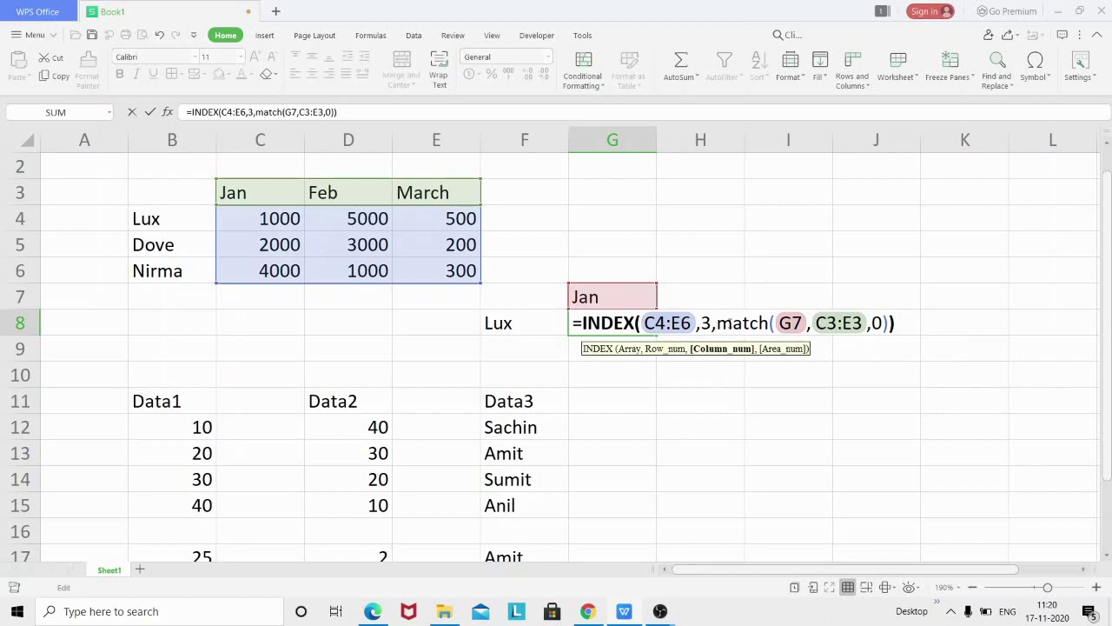
{"action": "key", "text": "Return"}
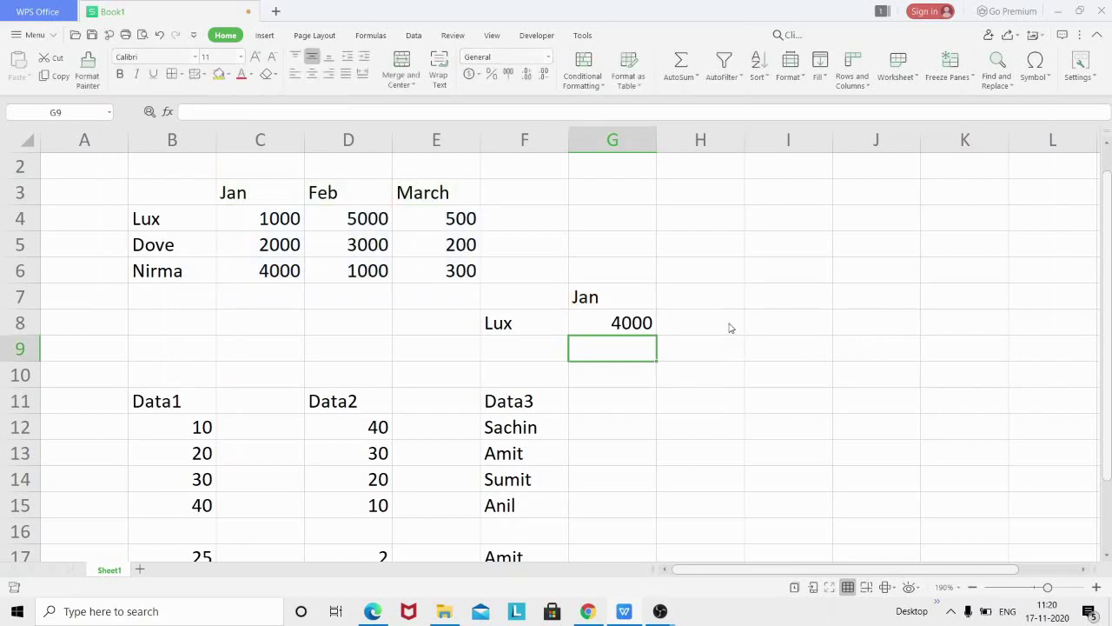
Review G8's formula, leaving the fixed row argument 3 unchanged
{"action": "left_click", "coordinate": [635, 322]}
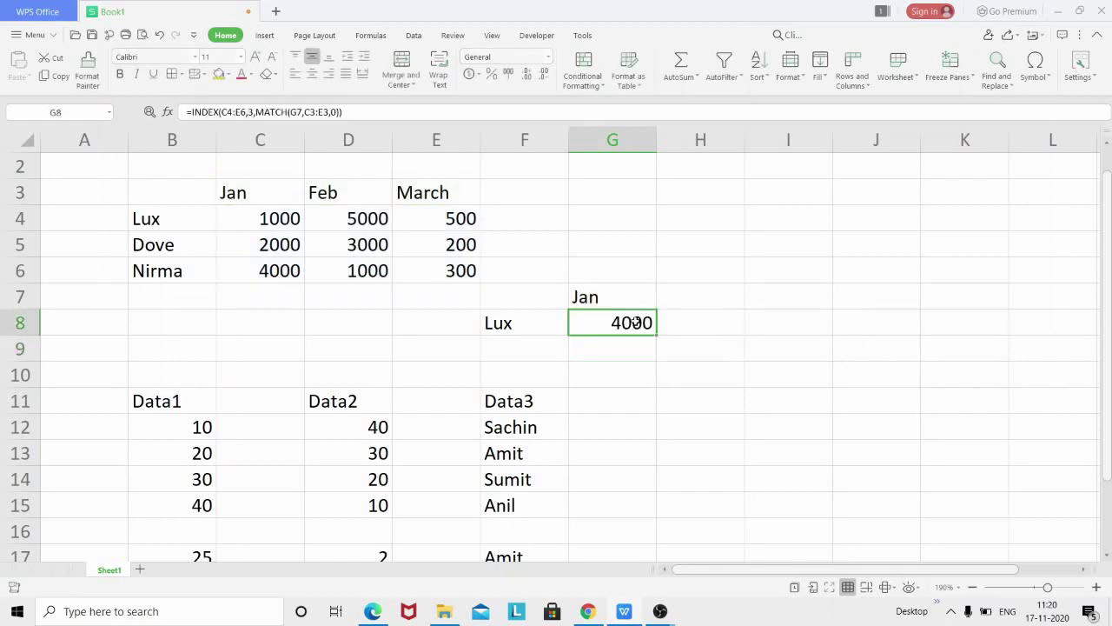
{"action": "double_click", "coordinate": [636, 321]}
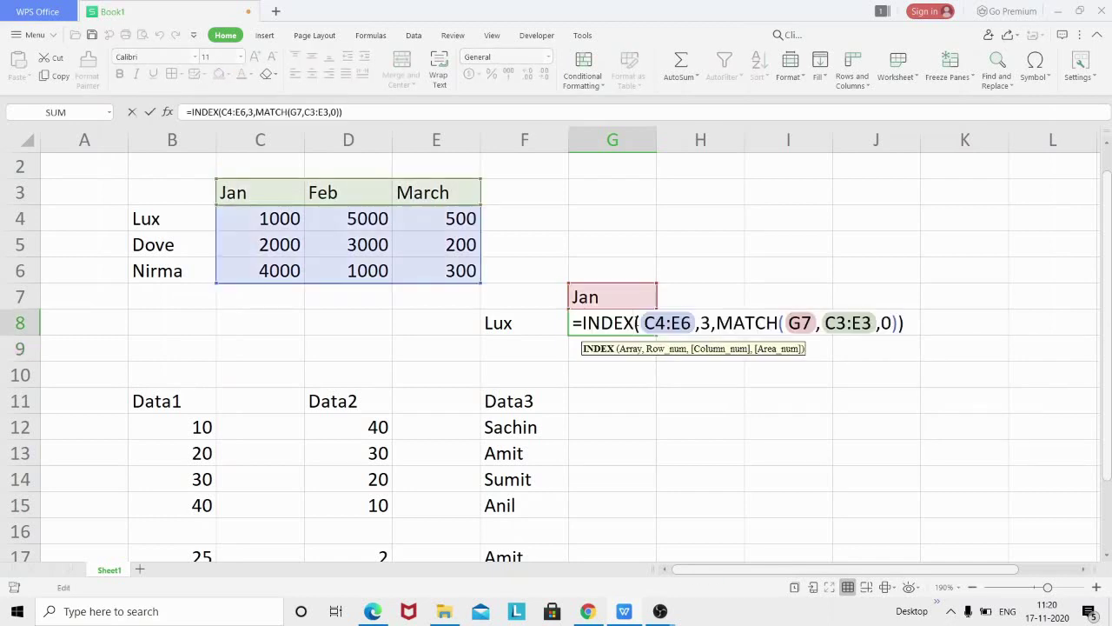
{"action": "left_click", "coordinate": [711, 323]}
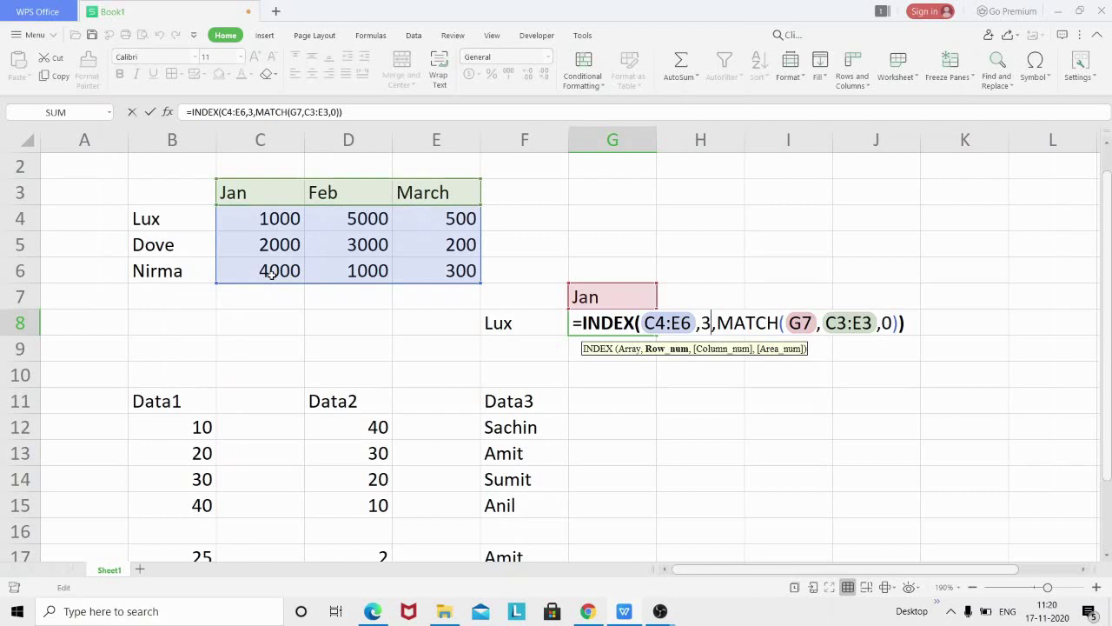
{"action": "key", "text": "Return"}
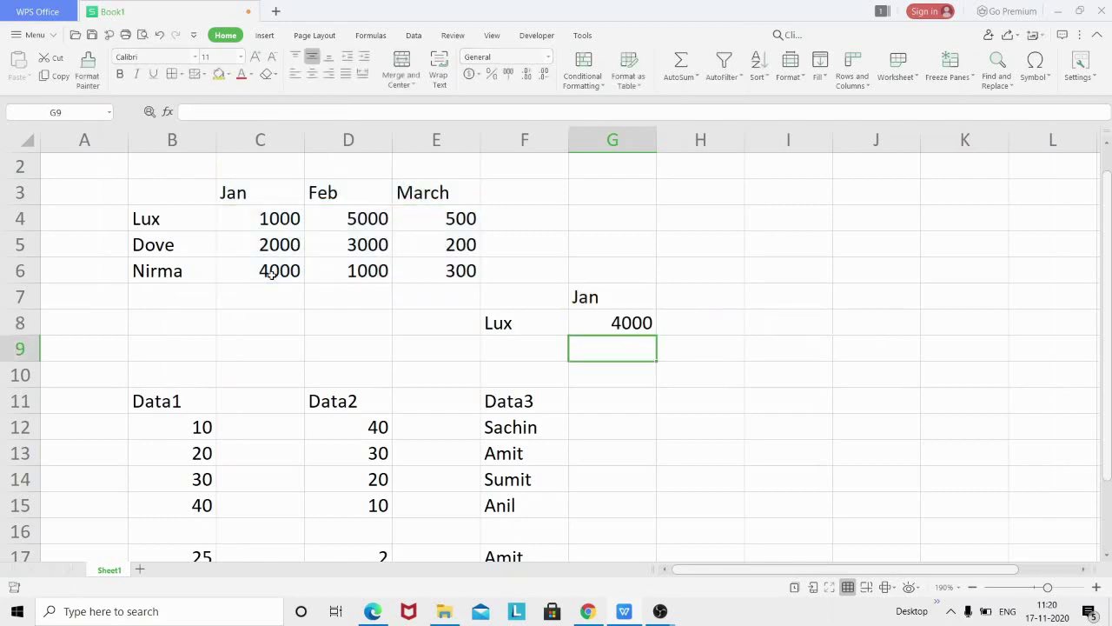
Set the month in G7 to Feb so G8 returns Nirma's Feb figure, 1000
{"action": "left_click", "coordinate": [600, 299]}
{"action": "type", "text": "F"}
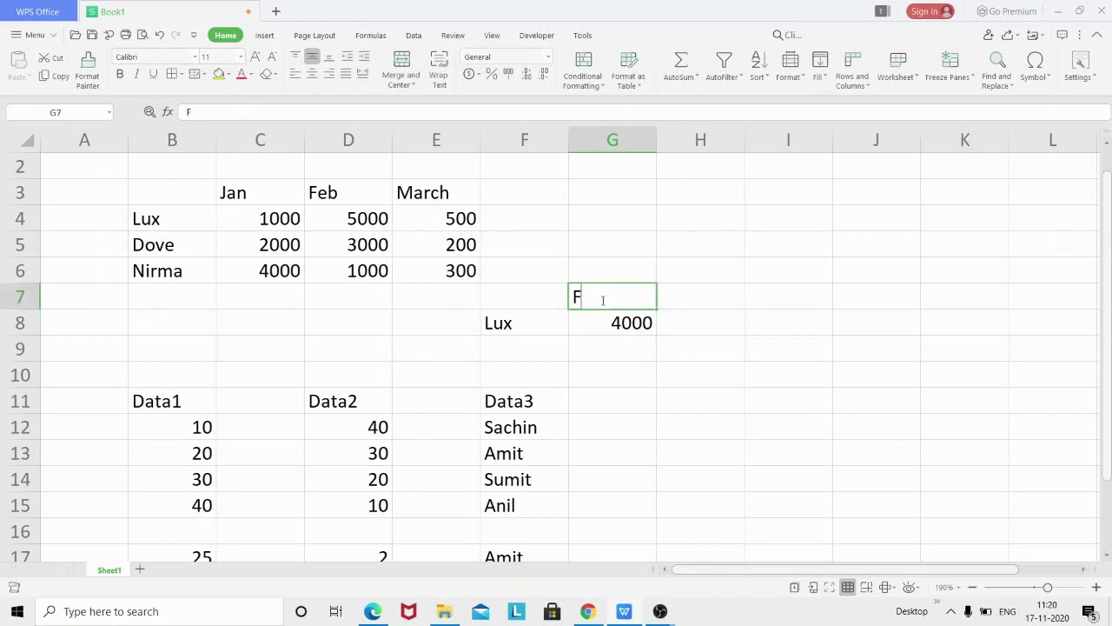
{"action": "type", "text": "eb"}
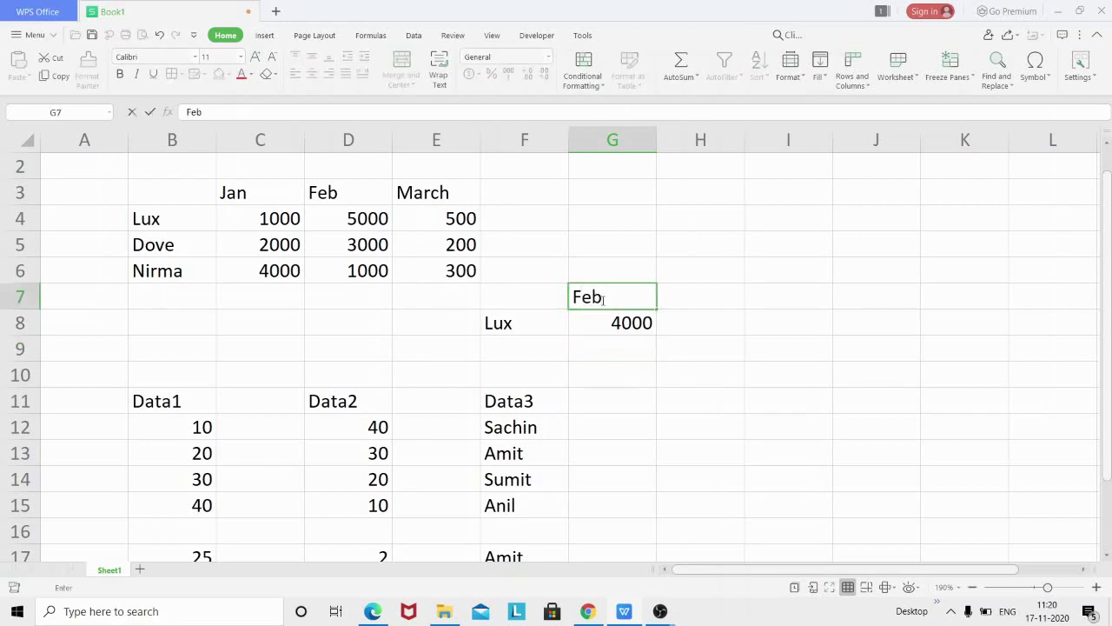
{"action": "key", "text": "Return"}
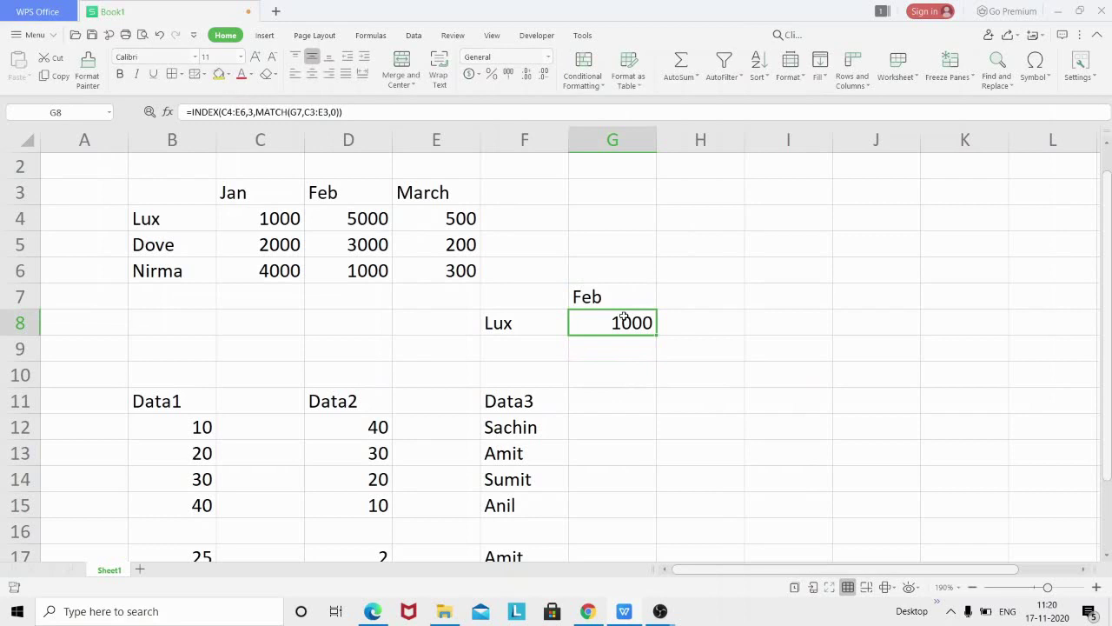
{"action": "double_click", "coordinate": [619, 314]}
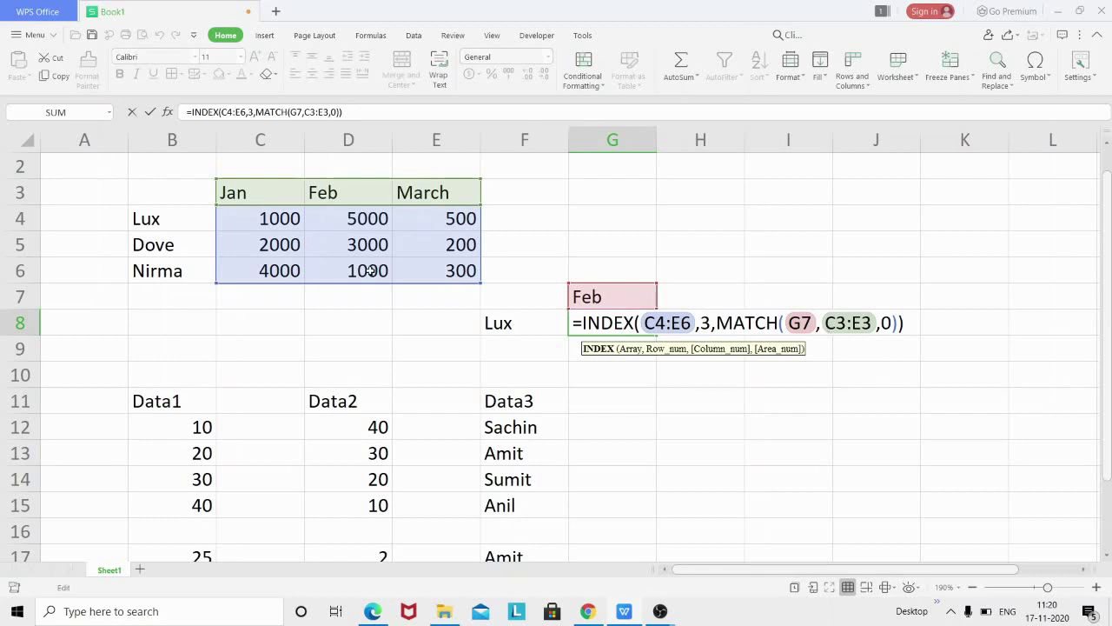
{"action": "key", "text": "Return"}
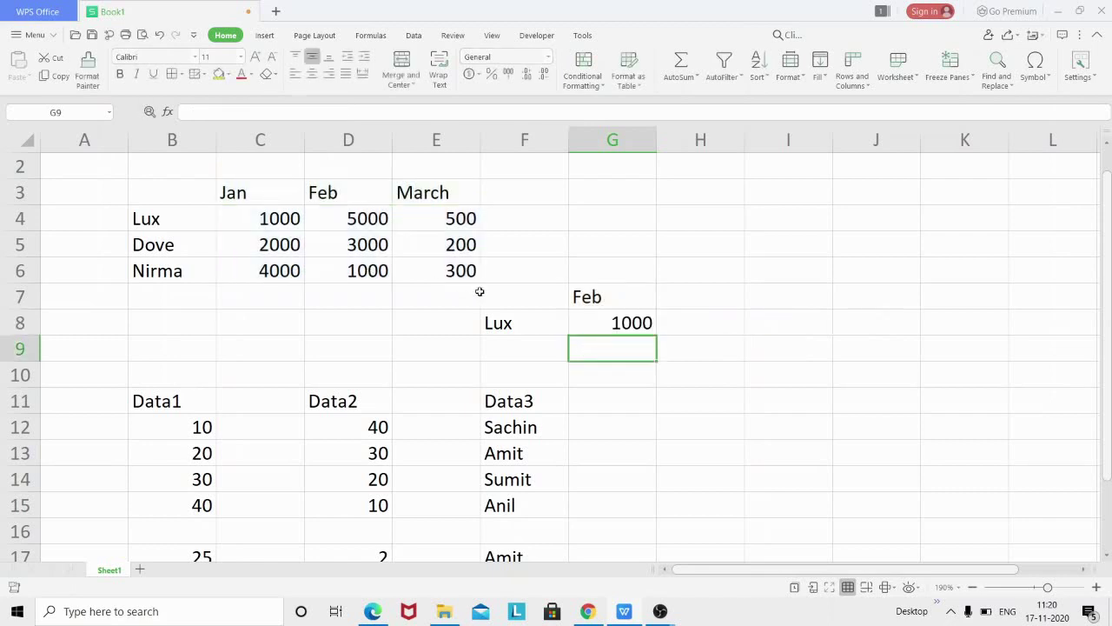
{"action": "left_click", "coordinate": [599, 298]}
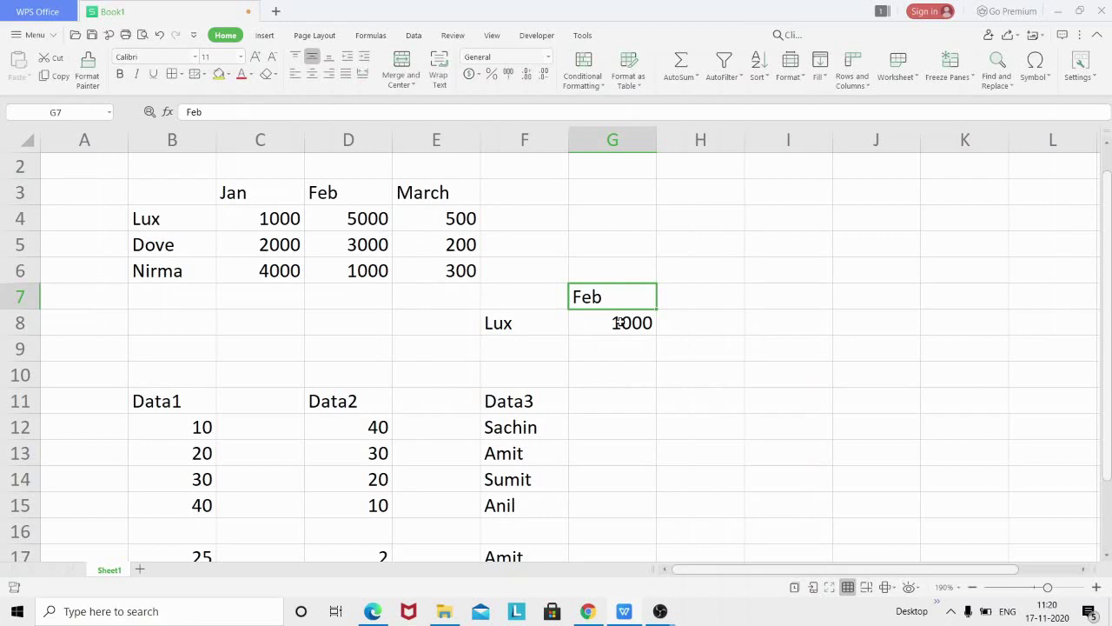
{"action": "left_click", "coordinate": [517, 321]}
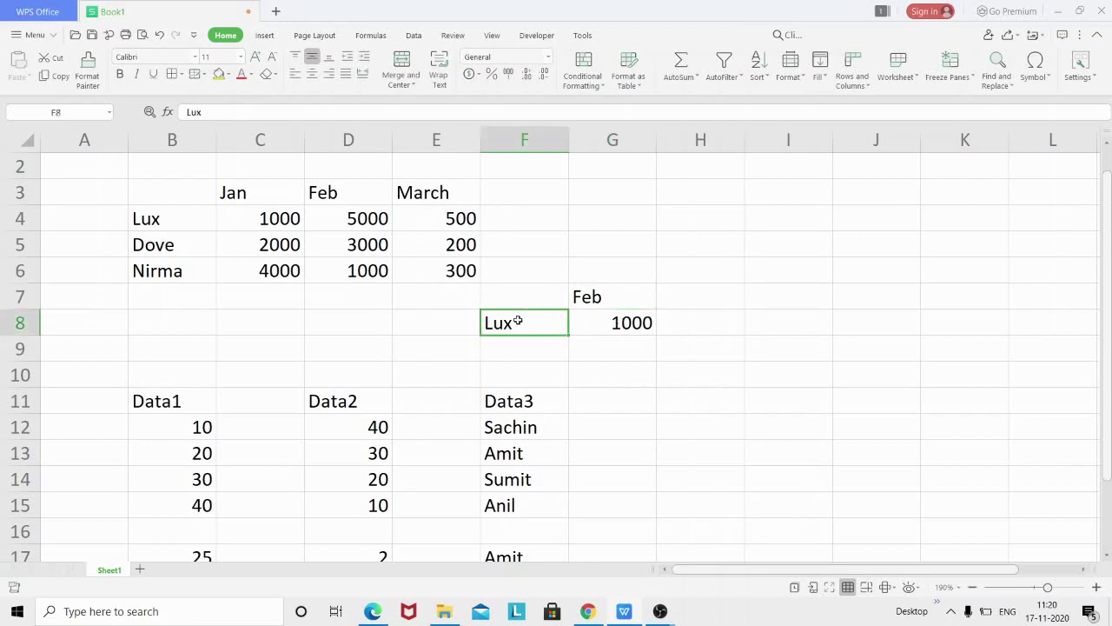
Replace G8's row number 3 with MATCH(F8,B4:B6,0), returning Lux's Feb sales of 5000
{"action": "double_click", "coordinate": [633, 322]}
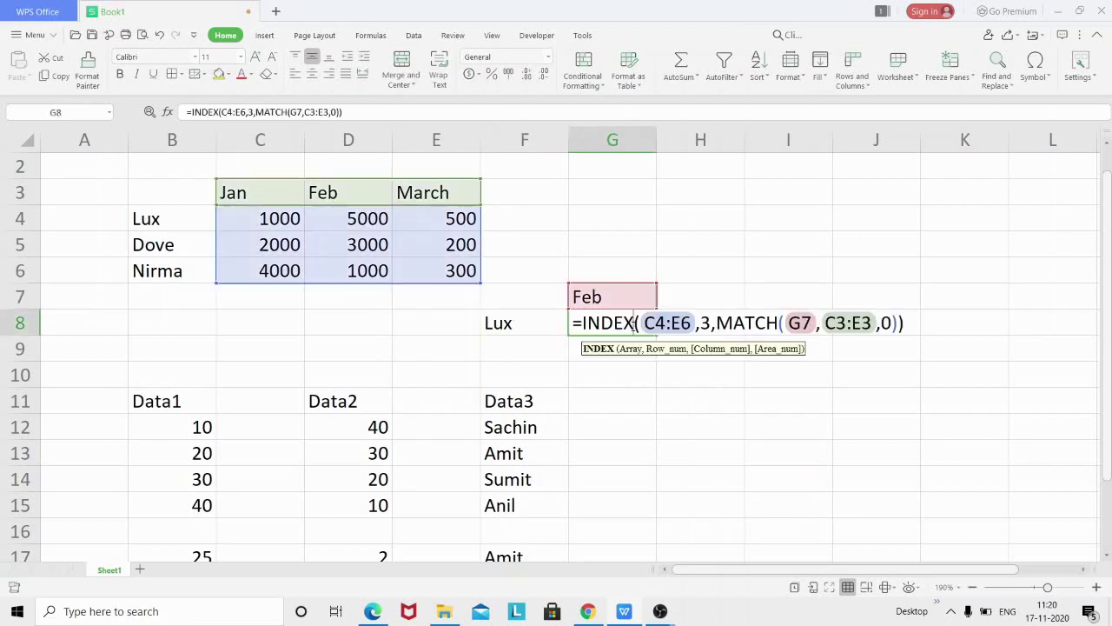
{"action": "left_click", "coordinate": [710, 323]}
{"action": "key", "text": "BackSpace"}
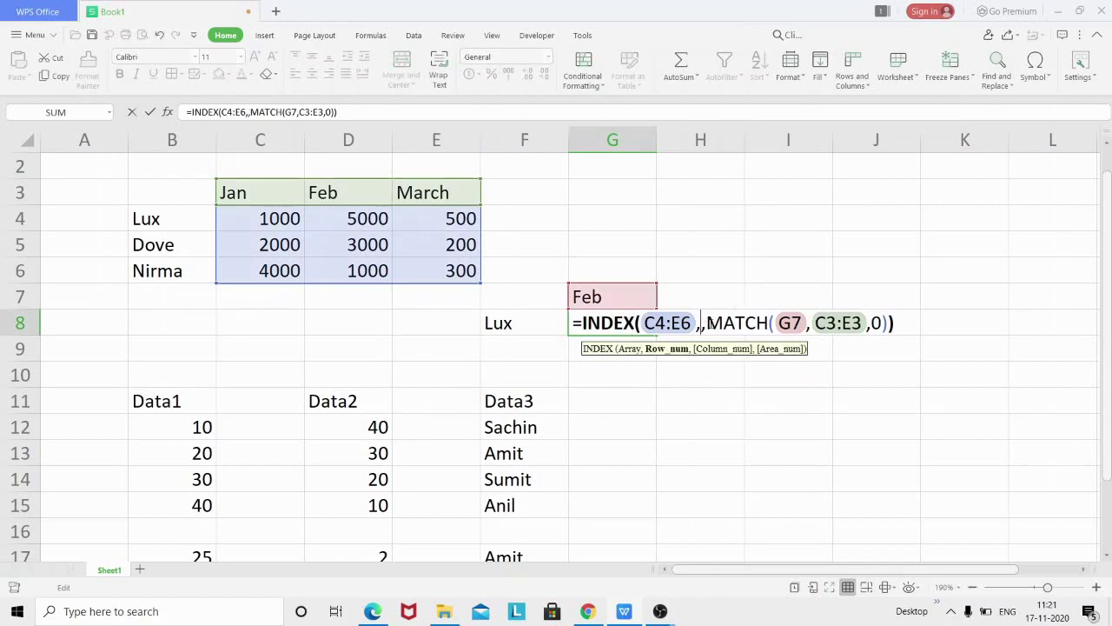
{"action": "type", "text": "m"}
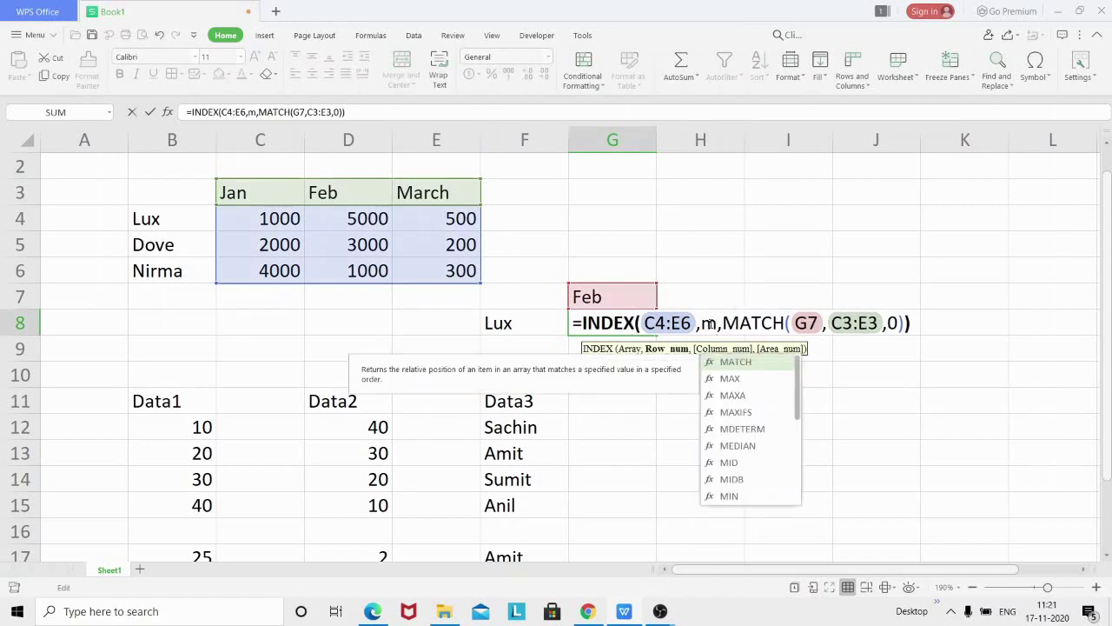
{"action": "type", "text": "atch"}
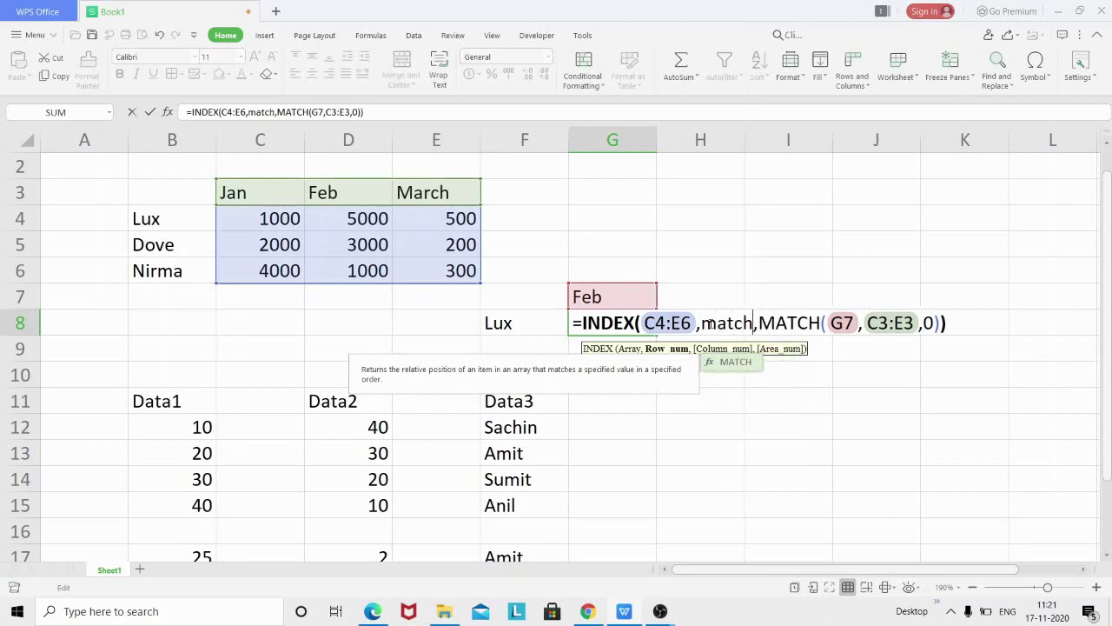
{"action": "type", "text": "("}
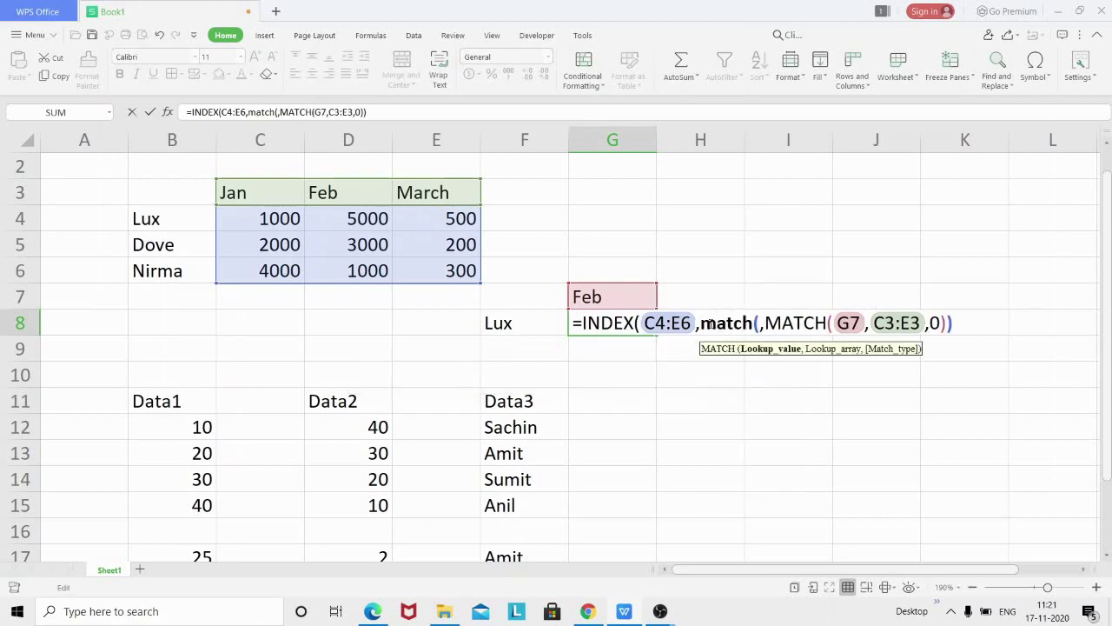
{"action": "type", "text": ")"}
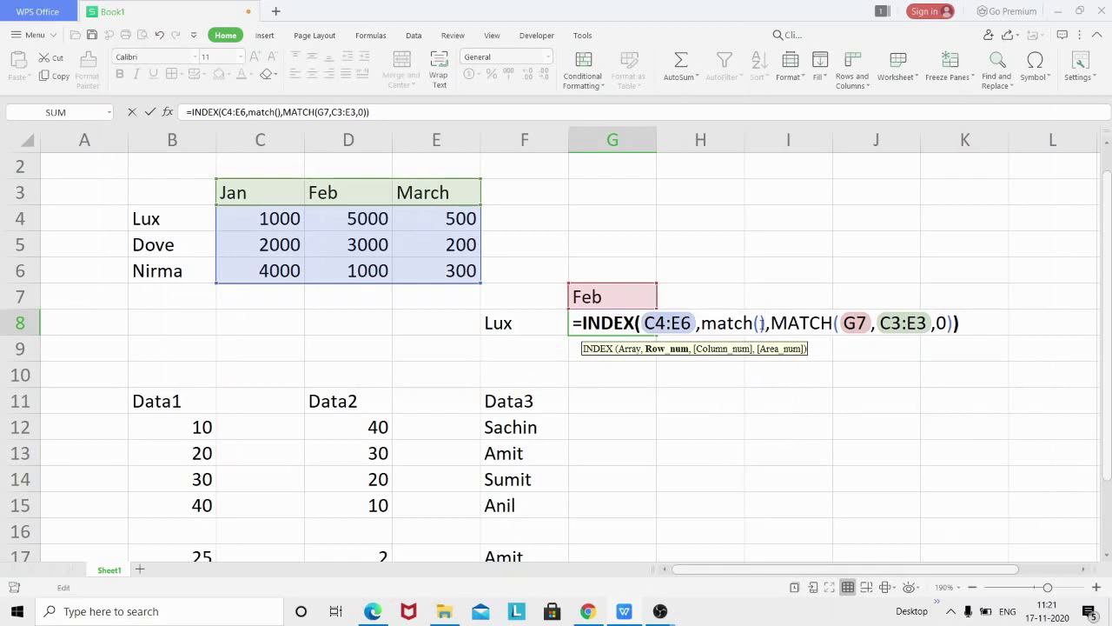
{"action": "left_click", "coordinate": [760, 322]}
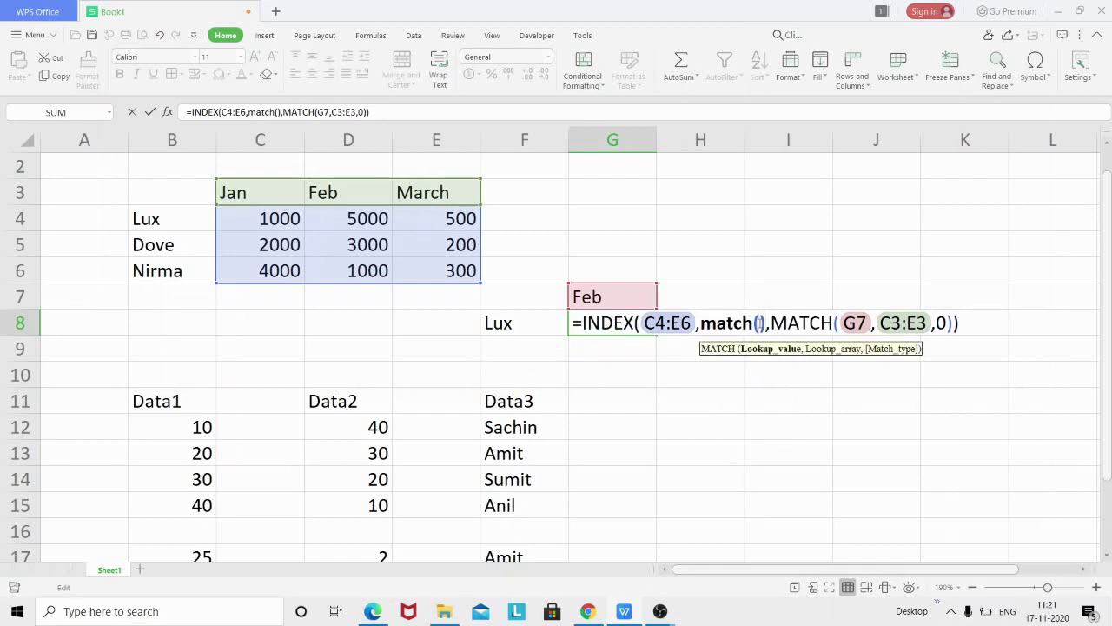
{"action": "left_click", "coordinate": [545, 329]}
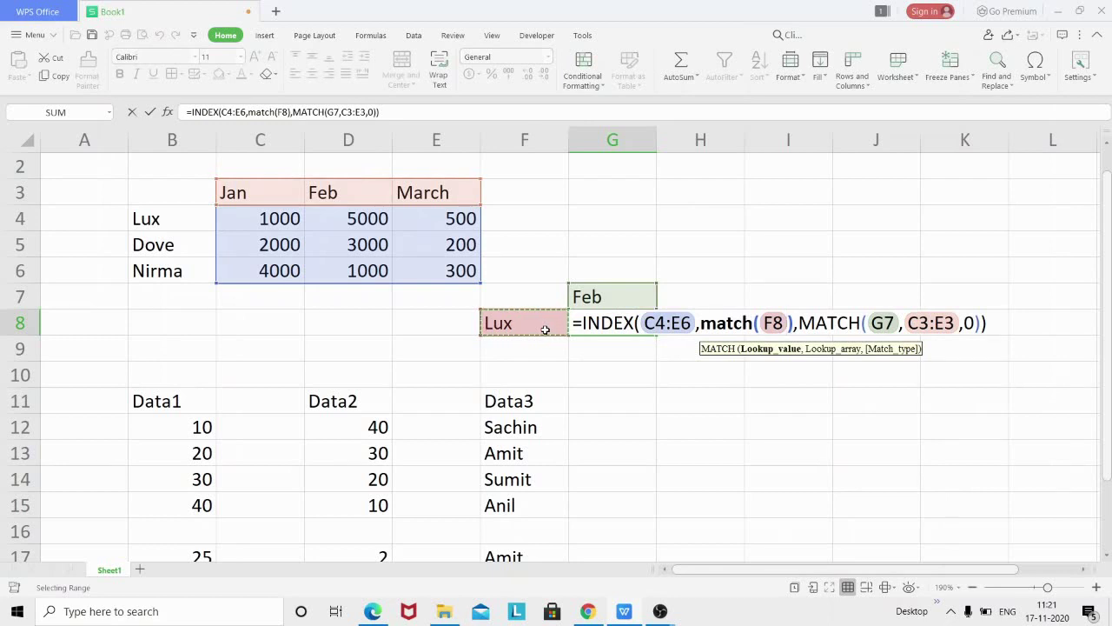
{"action": "type", "text": ","}
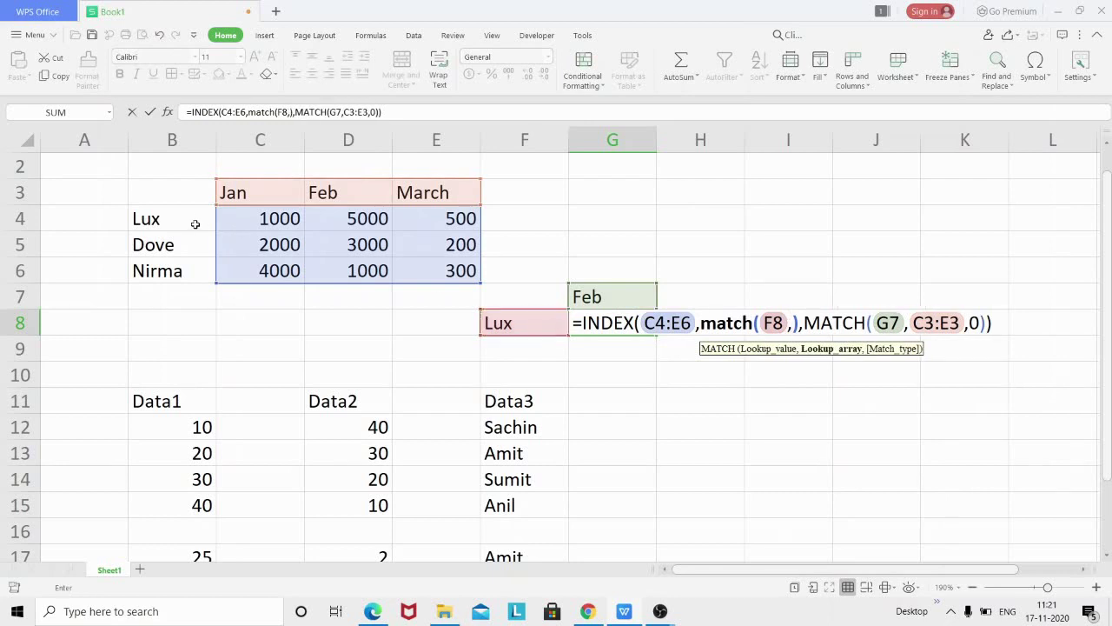
{"action": "left_click", "coordinate": [187, 222]}
{"action": "left_click_drag", "start_coordinate": [187, 221], "coordinate": [180, 270]}
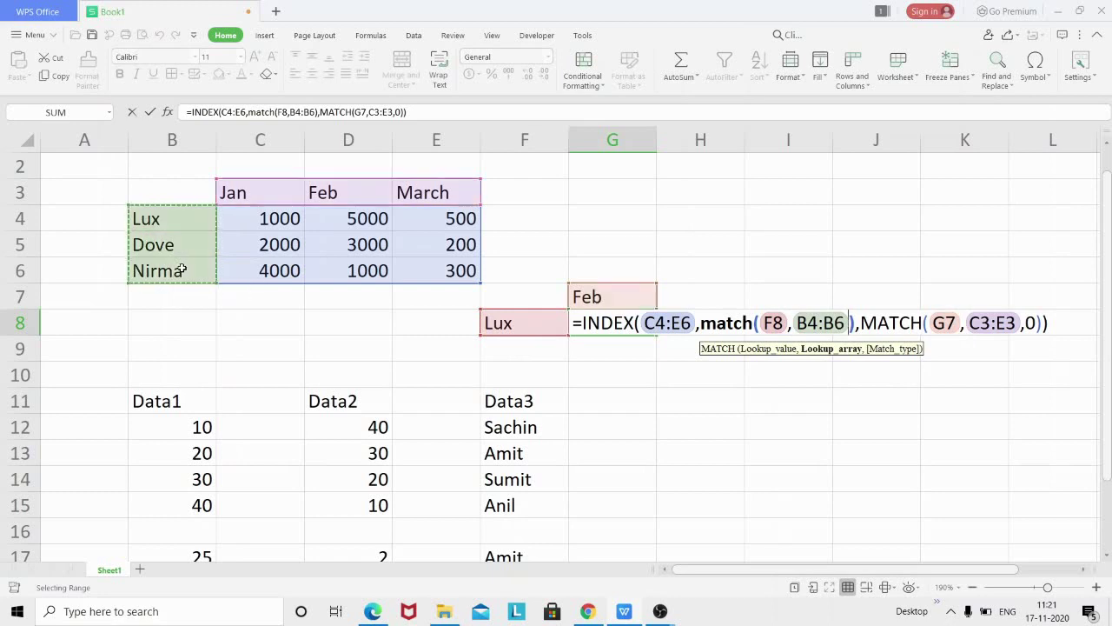
{"action": "type", "text": ","}
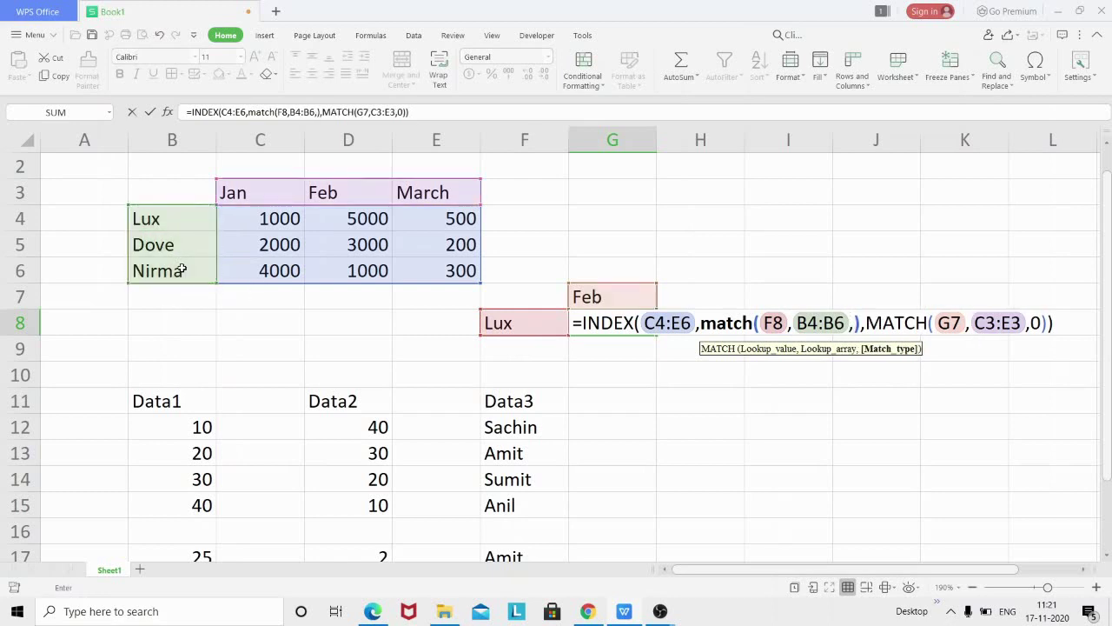
{"action": "type", "text": "0"}
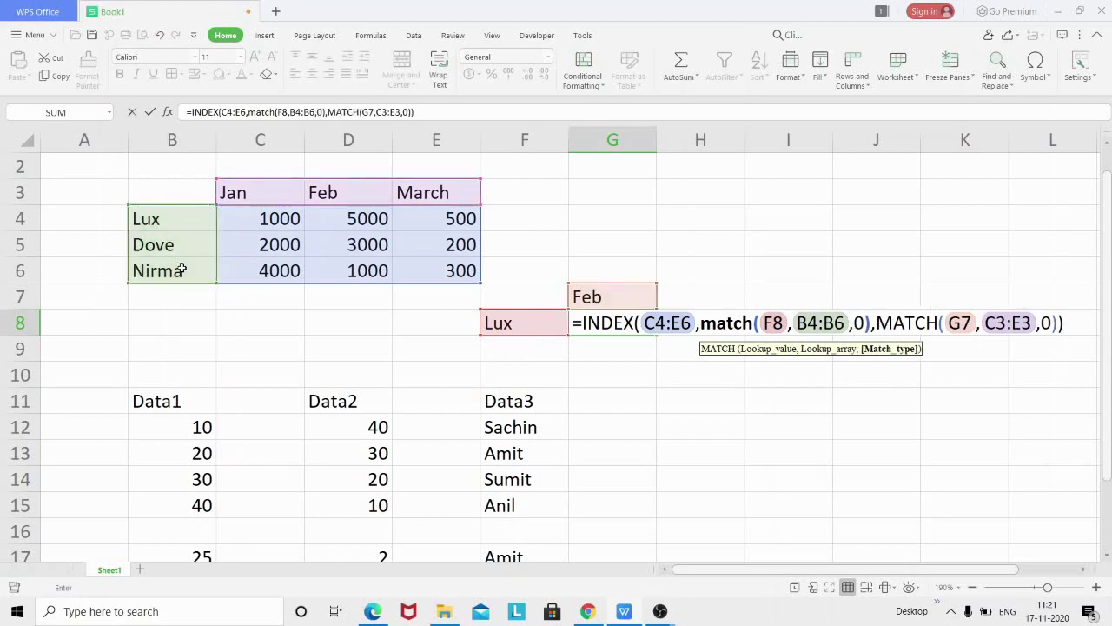
{"action": "key", "text": "Return"}
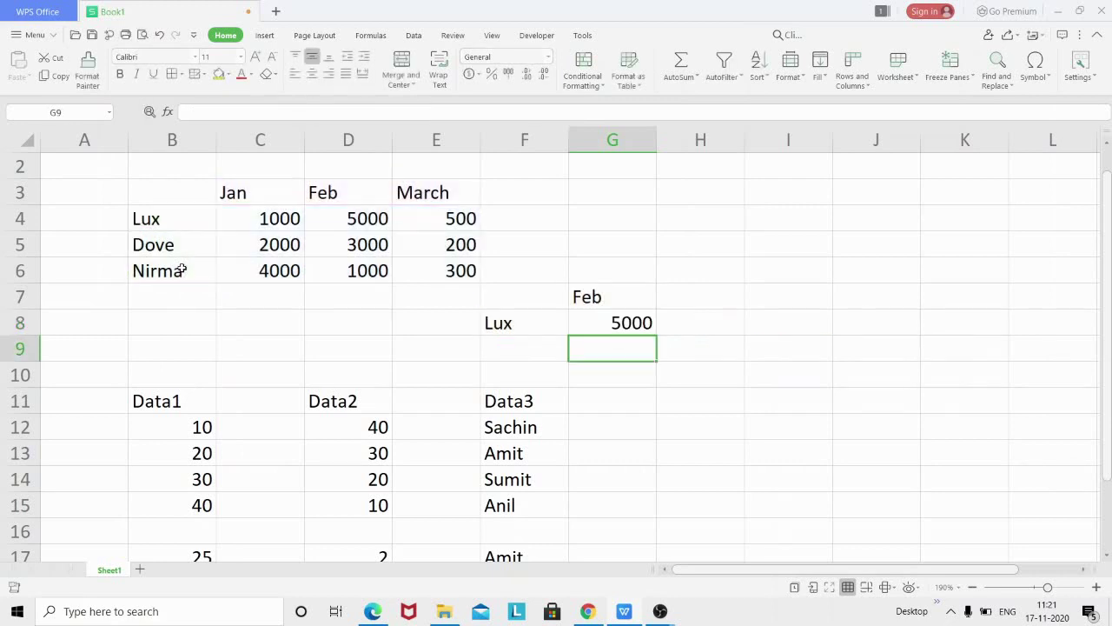
Check G7 and F8, and confirm Lux's Feb value 5000 in D4 matches G8
{"action": "left_click", "coordinate": [613, 300]}
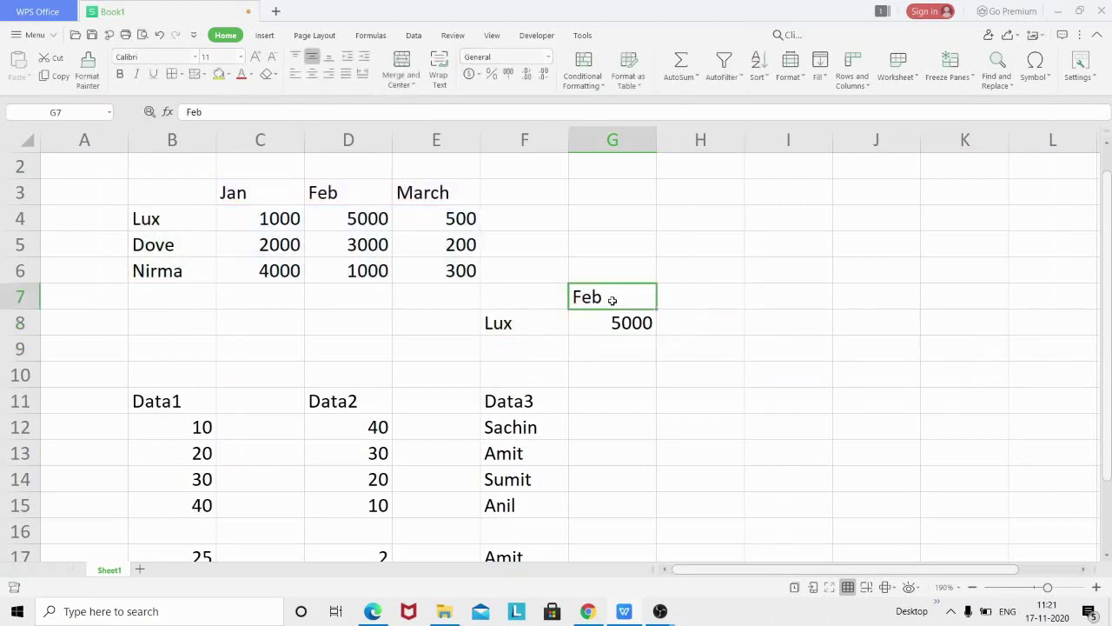
{"action": "left_click", "coordinate": [513, 324]}
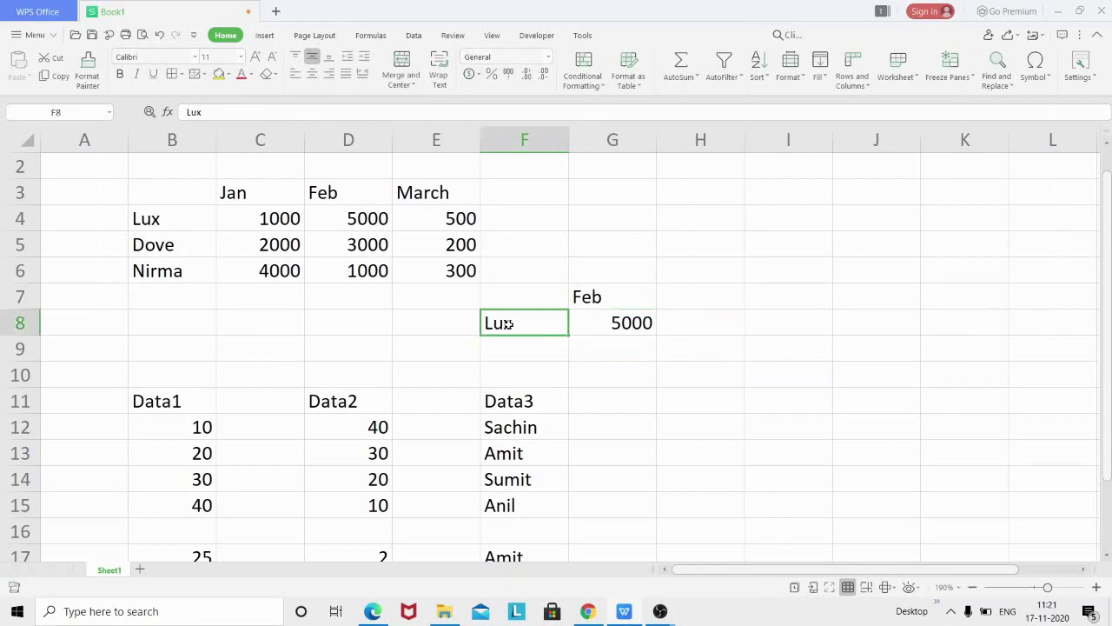
{"action": "left_click", "coordinate": [584, 298]}
{"action": "left_click", "coordinate": [153, 222]}
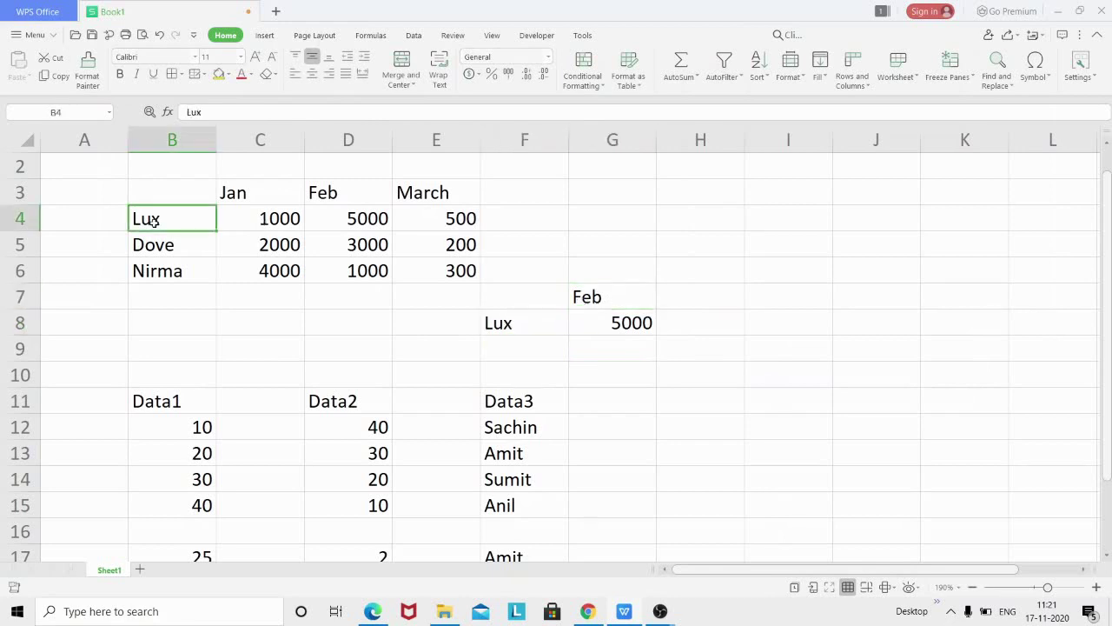
{"action": "left_click", "coordinate": [333, 195]}
{"action": "left_click", "coordinate": [363, 218]}
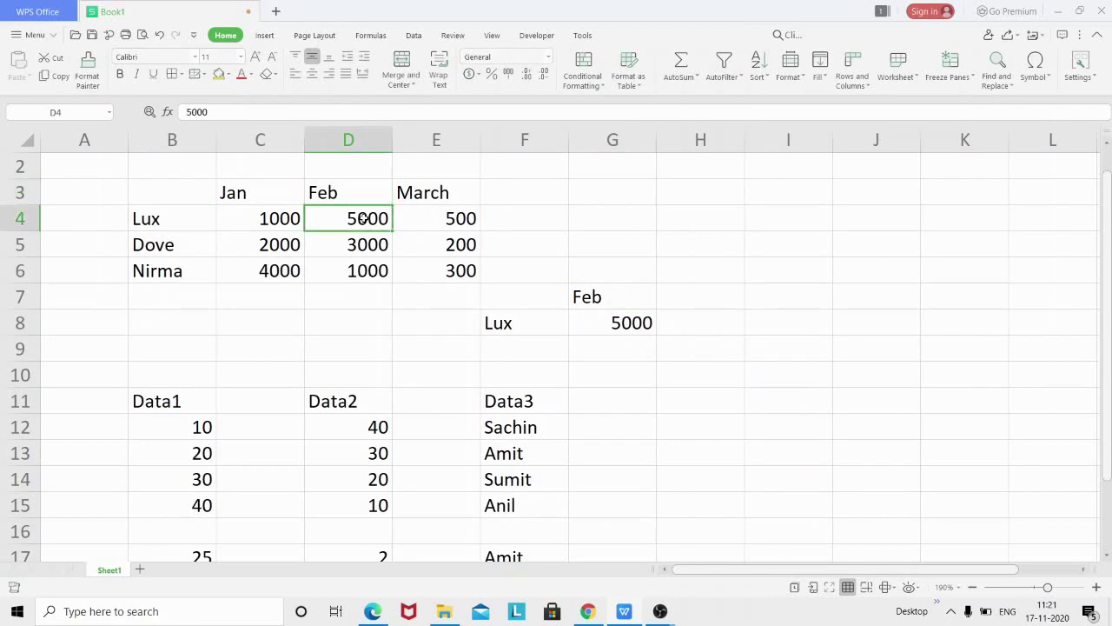
Change the brand in F8 to Dove and verify Dove's Feb value 3000 in D5
{"action": "left_click", "coordinate": [501, 321]}
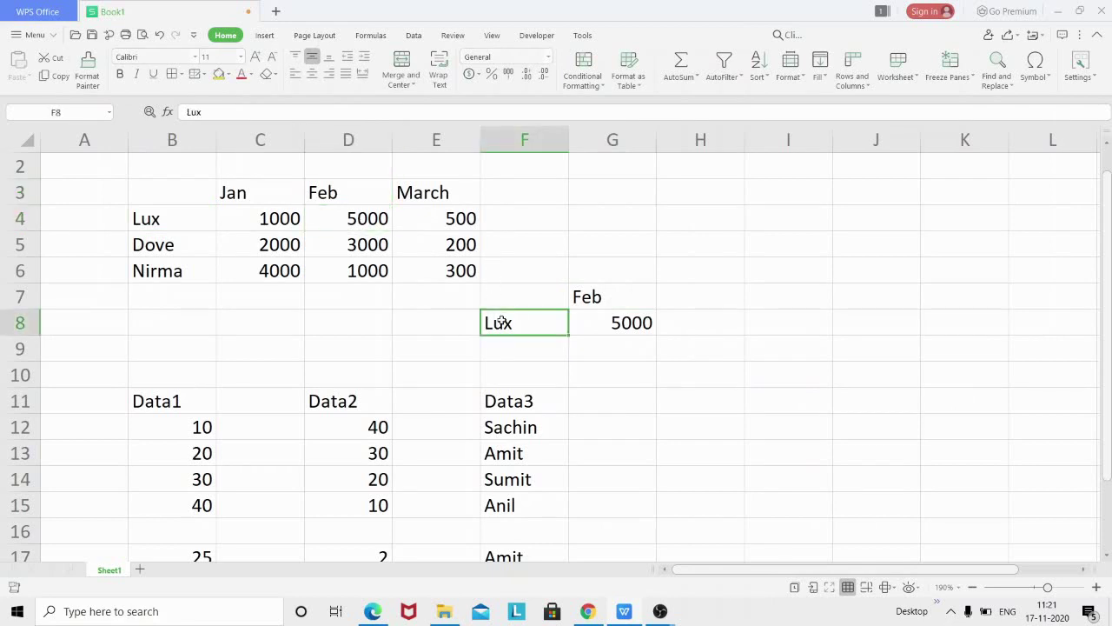
{"action": "type", "text": "Do"}
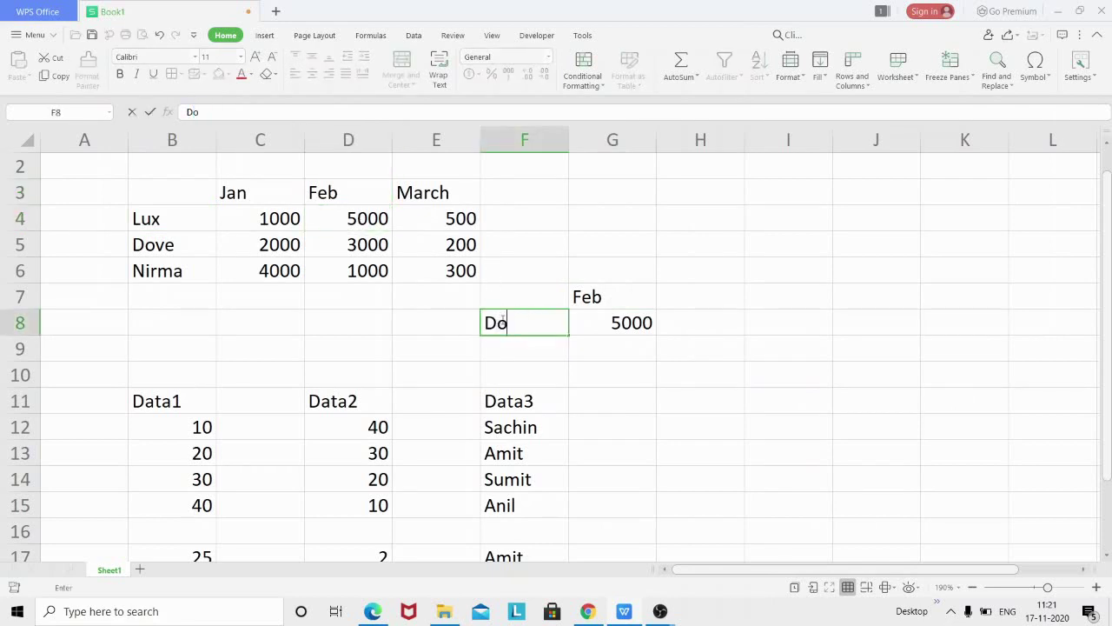
{"action": "type", "text": "ve"}
{"action": "key", "text": "Return"}
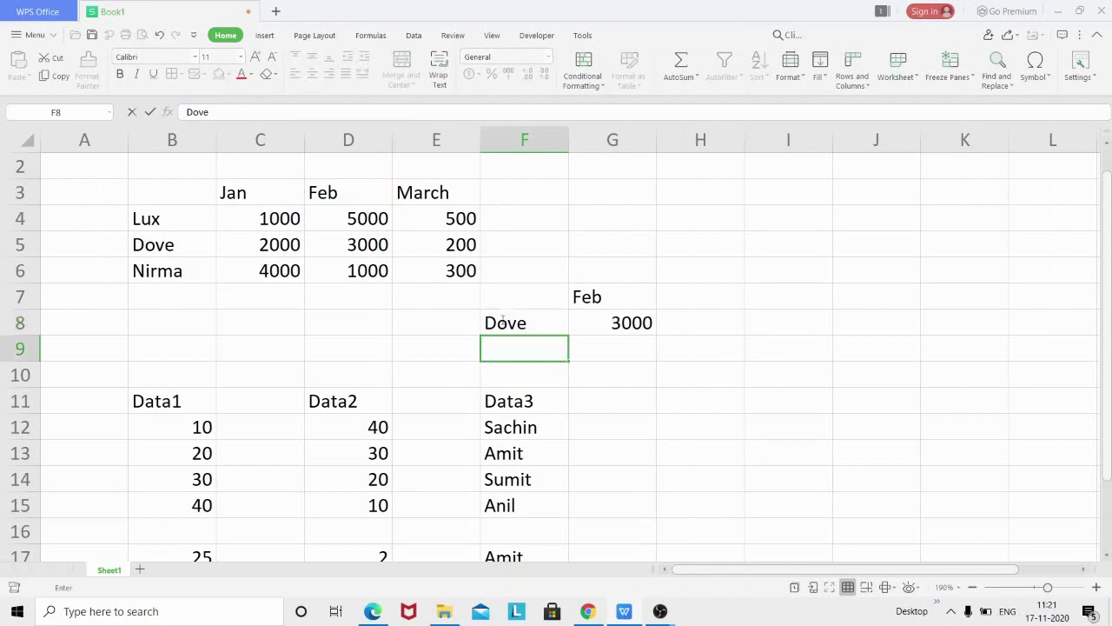
{"action": "left_click", "coordinate": [165, 242]}
{"action": "left_click", "coordinate": [369, 244]}
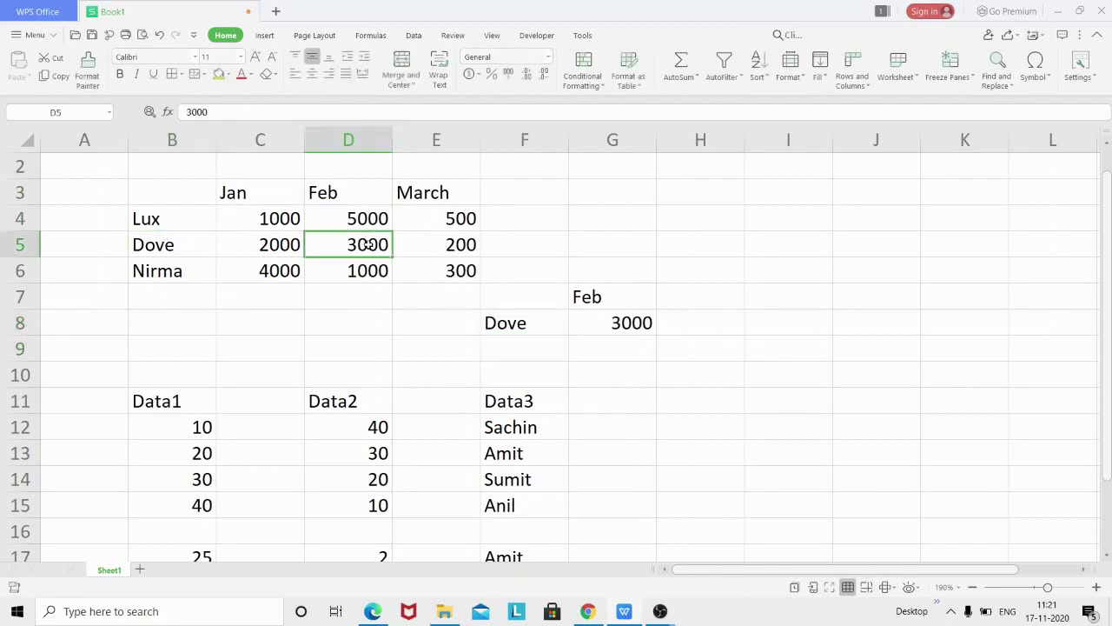
Review G8's two-way INDEX/MATCH formula without making changes
{"action": "left_click", "coordinate": [607, 324]}
{"action": "double_click", "coordinate": [607, 324]}
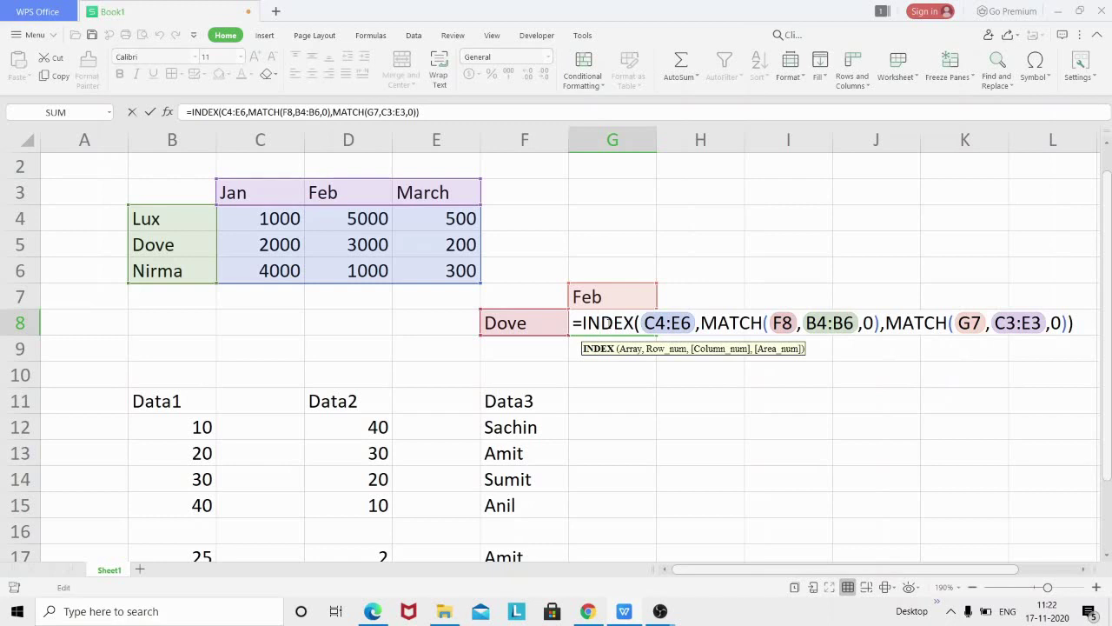
{"action": "left_click", "coordinate": [739, 323]}
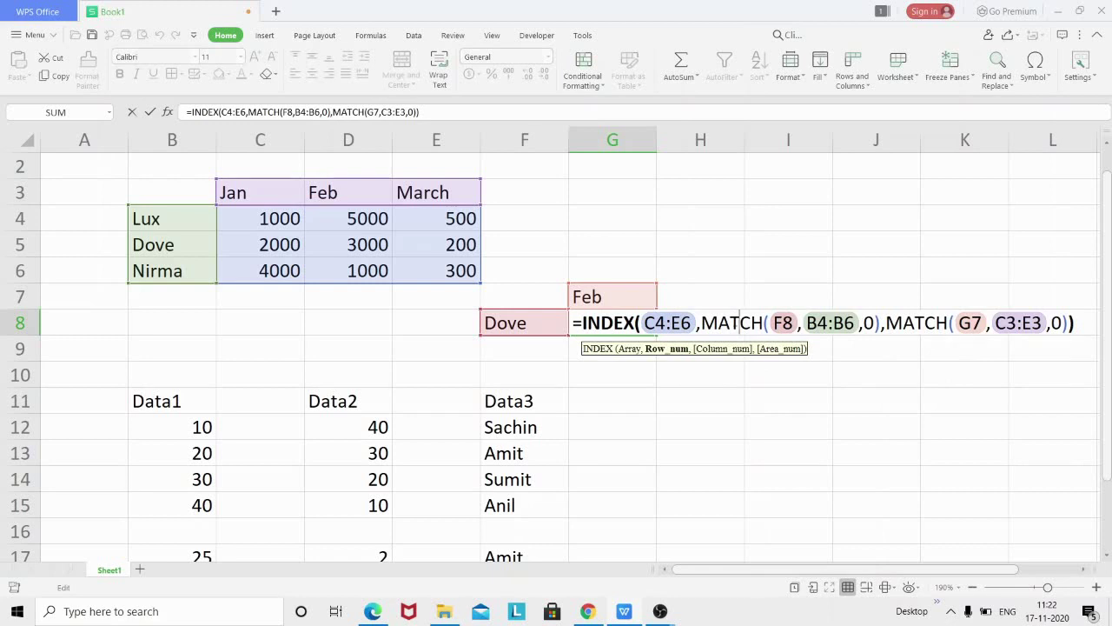
{"action": "key", "text": "Return"}
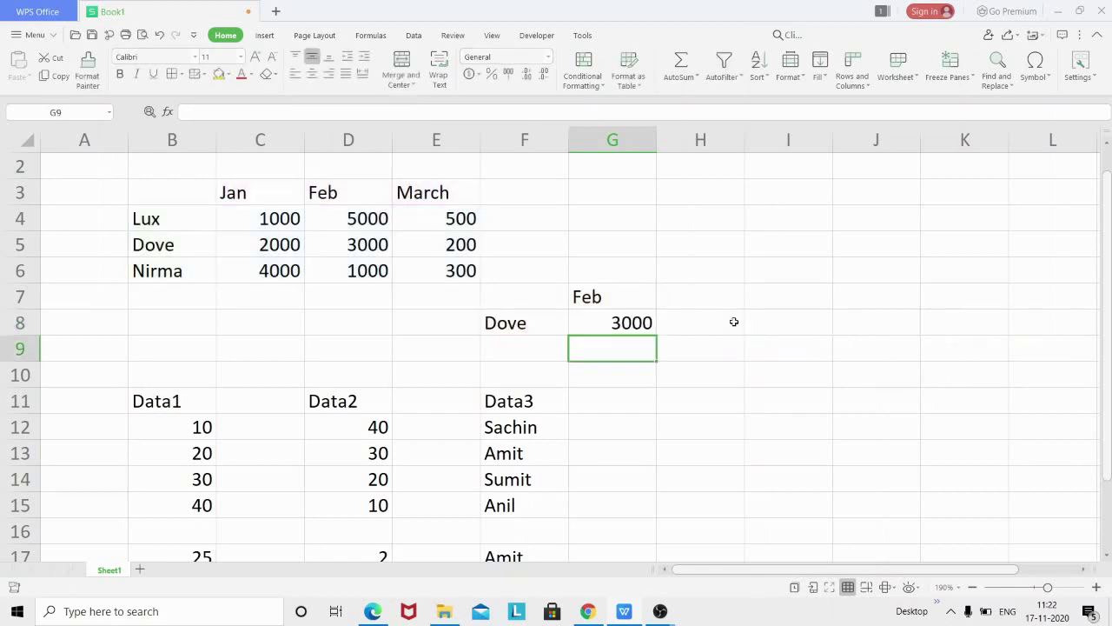